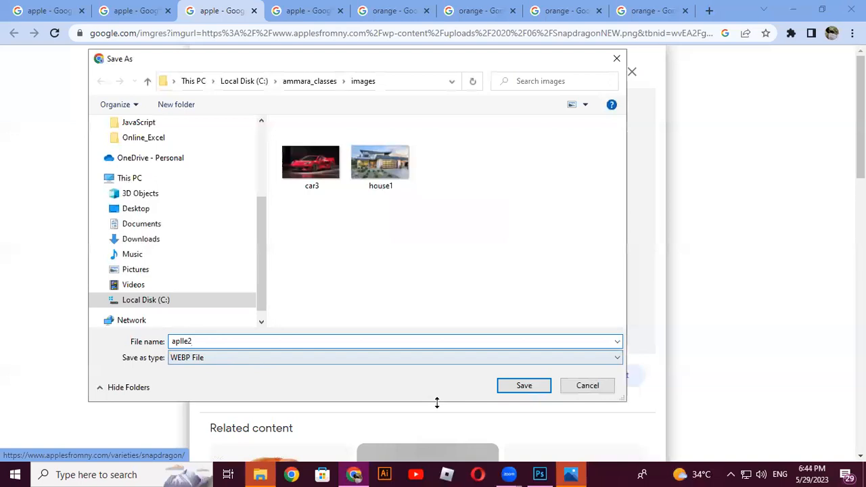
Save the SnapDragon apple image as aplle2 and the Rainier Fruit apple image as apple3 in the images folder
click(522, 385)
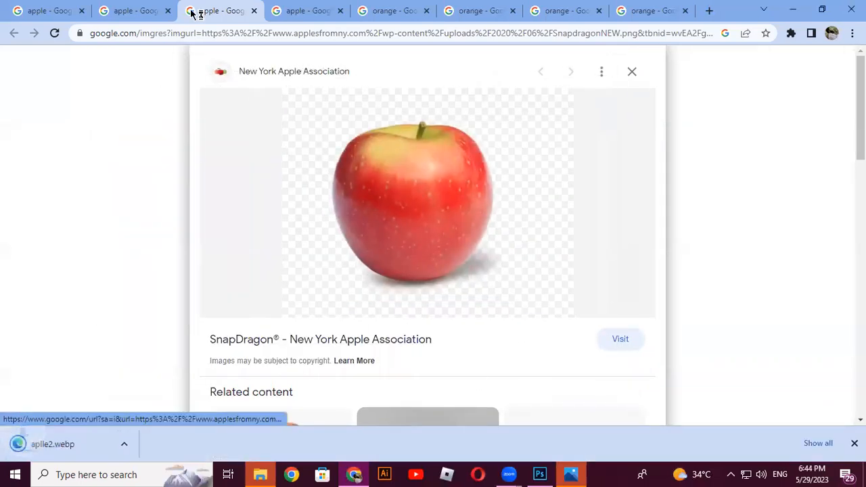
click(296, 10)
right_click(406, 151)
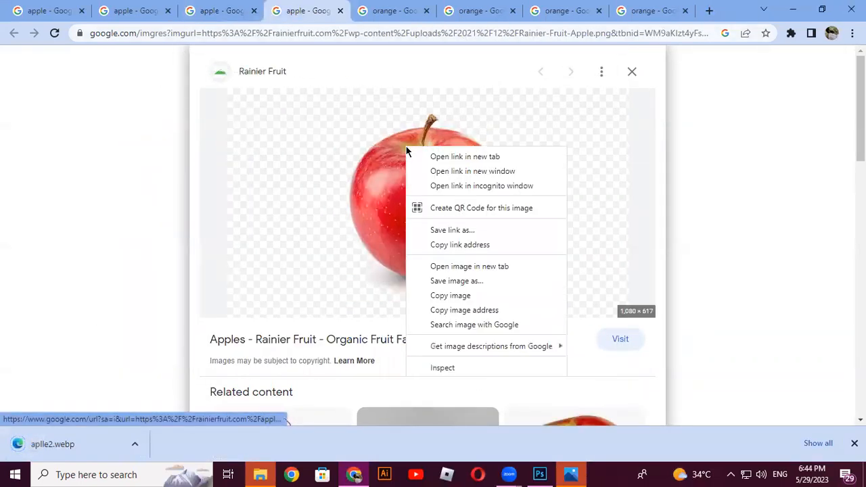
click(482, 282)
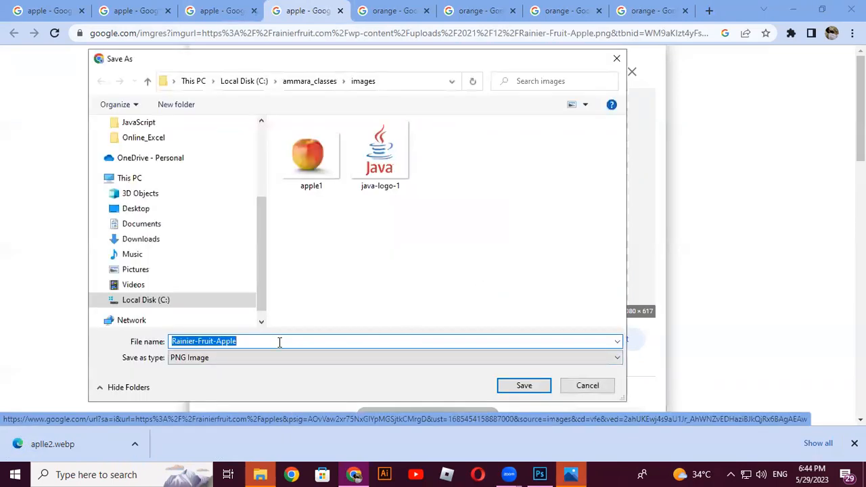
text(a)
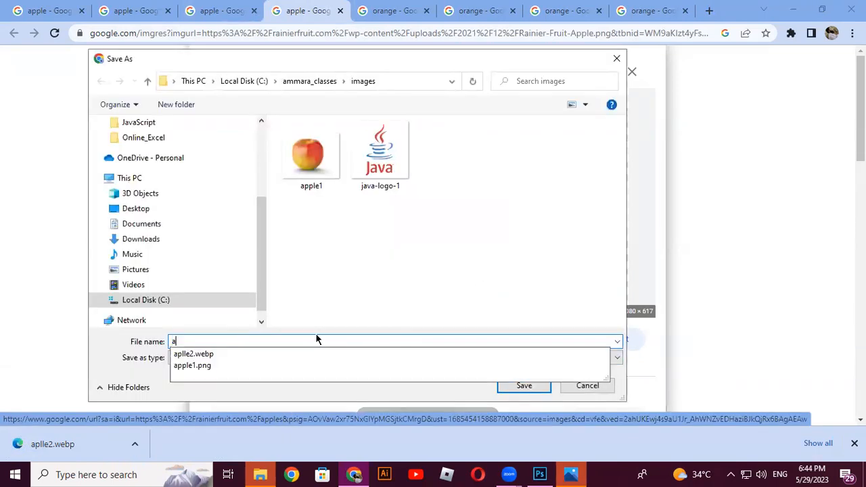
text(pple2)
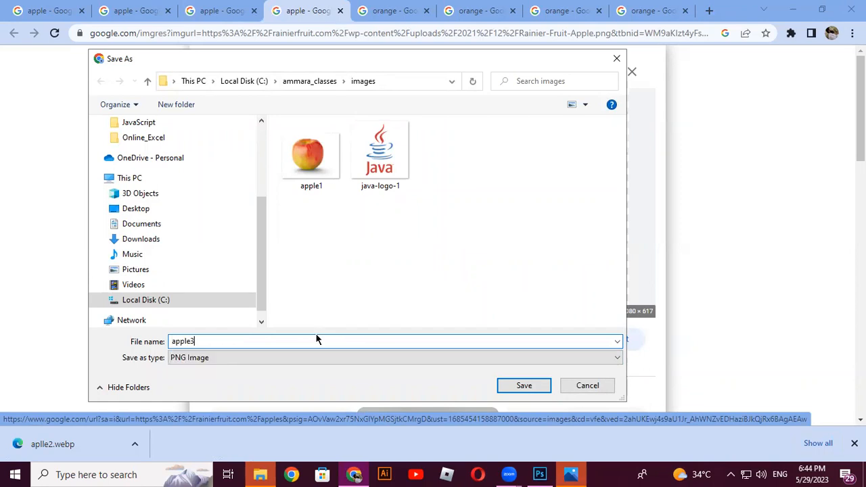
key(Return)
Save the Walmart Canada seedless orange image as orange1 in the images folder and close its photo preview
click(399, 11)
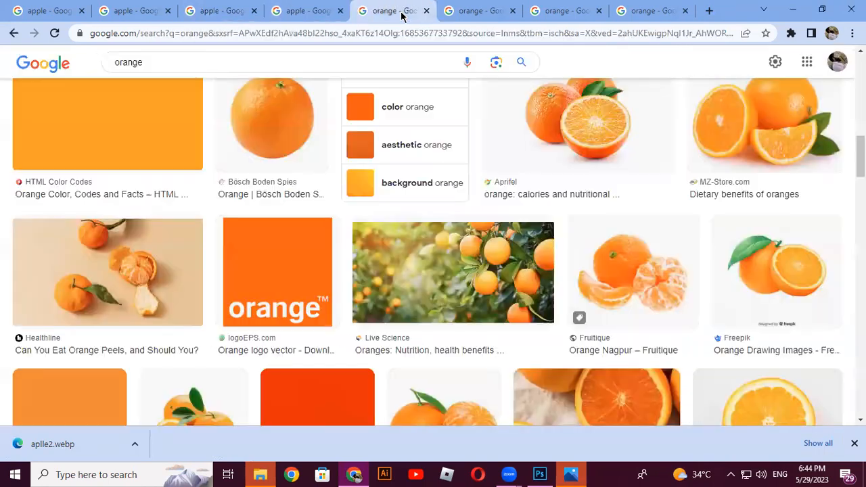
click(456, 7)
right_click(486, 183)
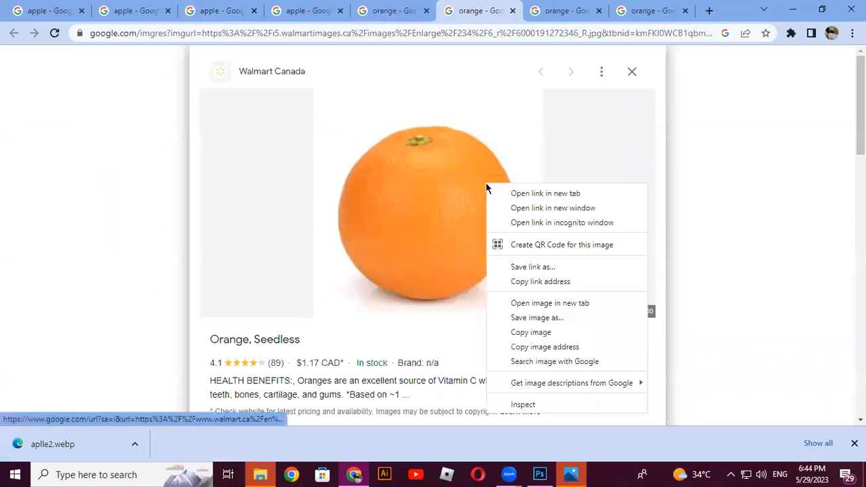
click(555, 318)
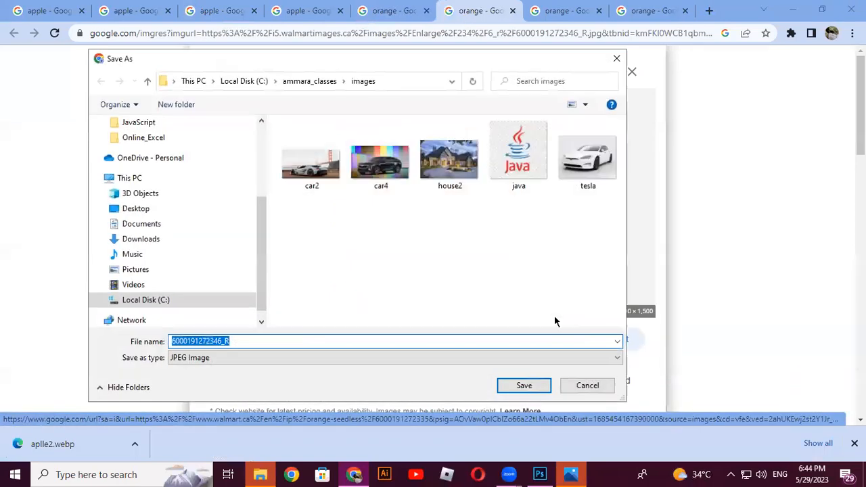
text(o)
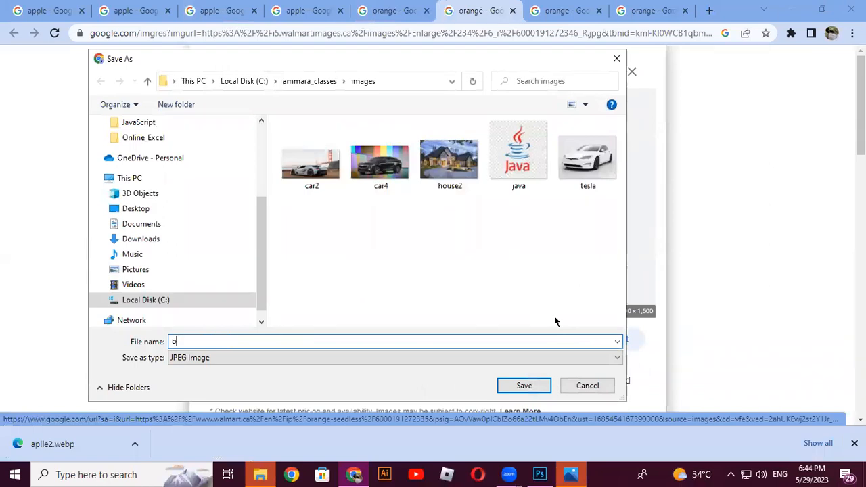
text(range1)
key(Return)
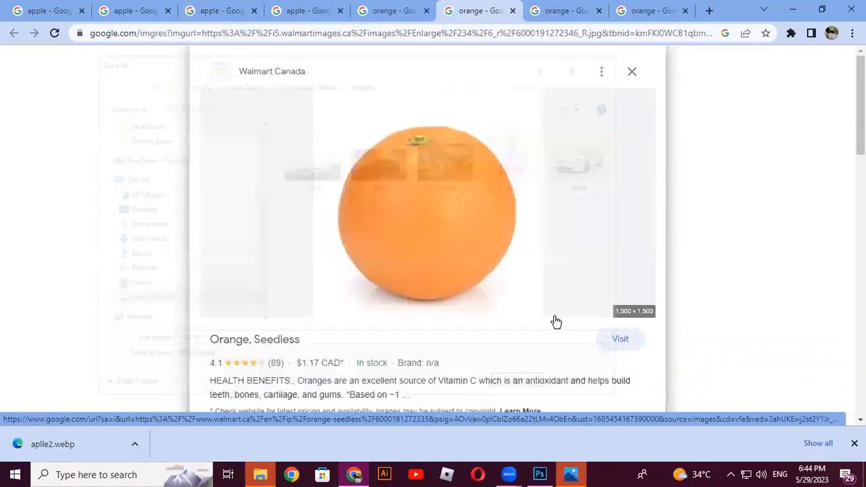
key(alt+Tab)
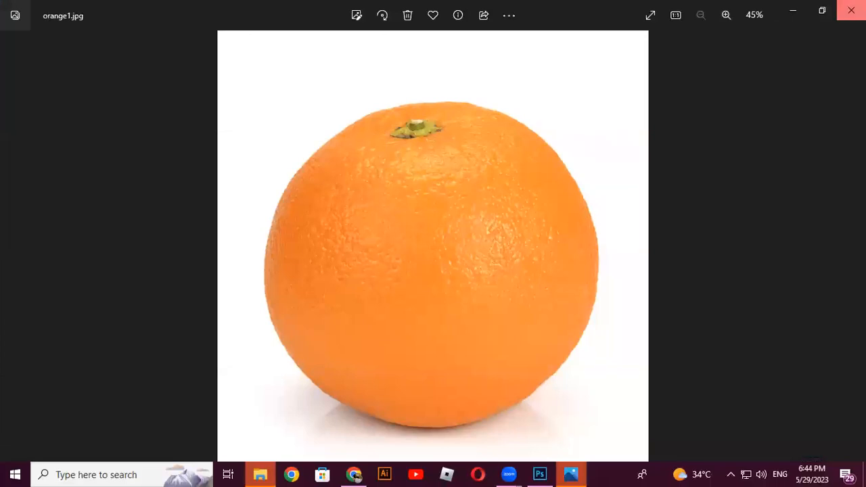
click(852, 9)
Save the Quanta CMS orange image with the leaf as orange2 and close its photo preview
click(566, 11)
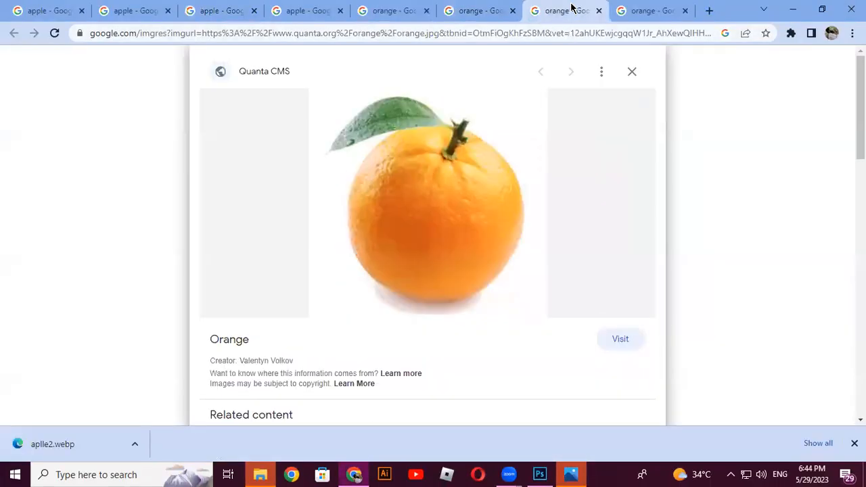
right_click(471, 157)
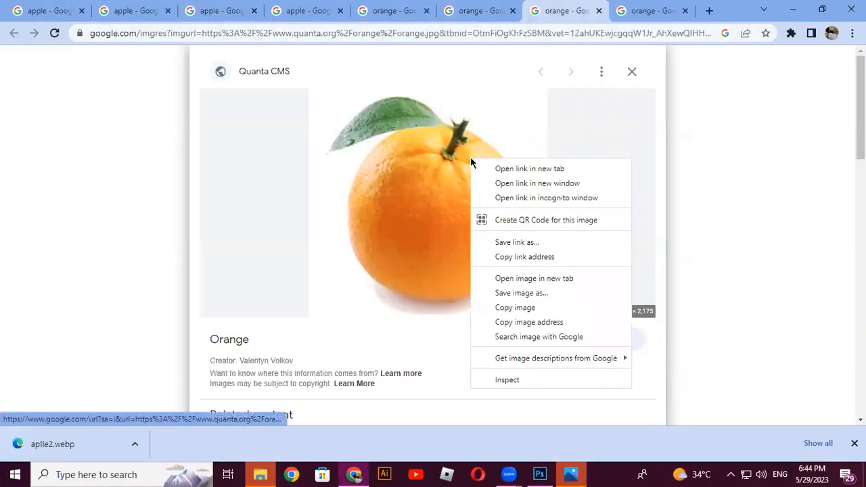
click(549, 293)
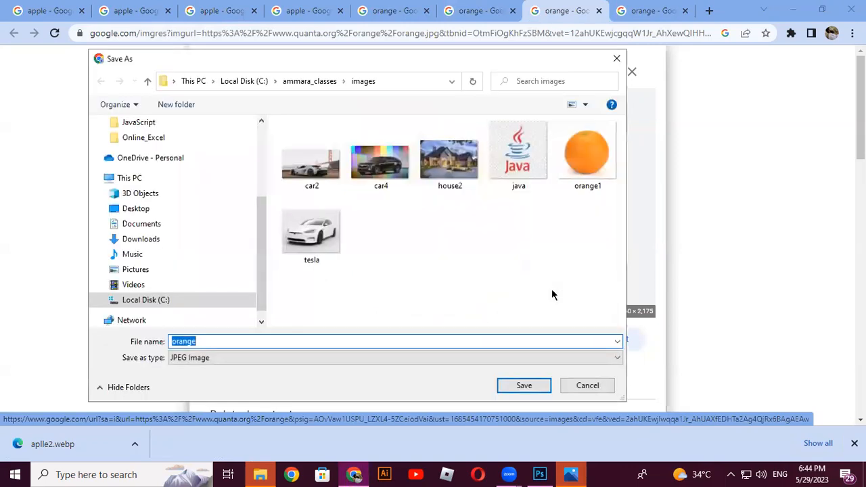
click(468, 340)
text(2)
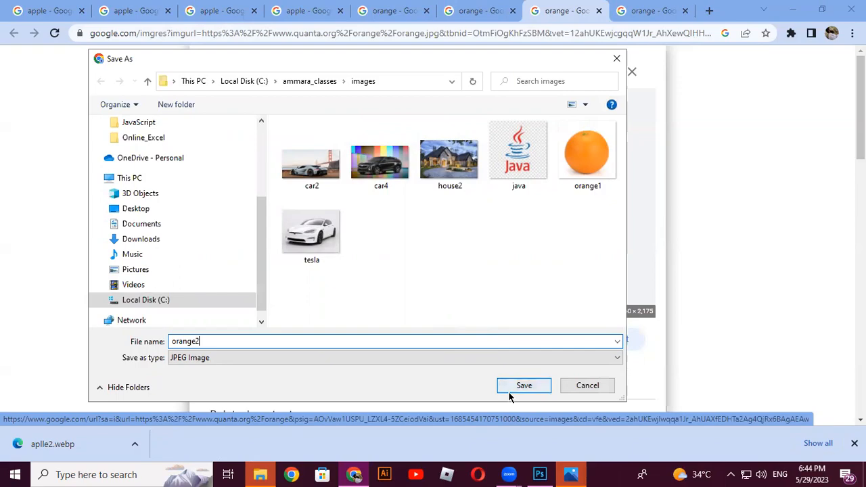
click(509, 392)
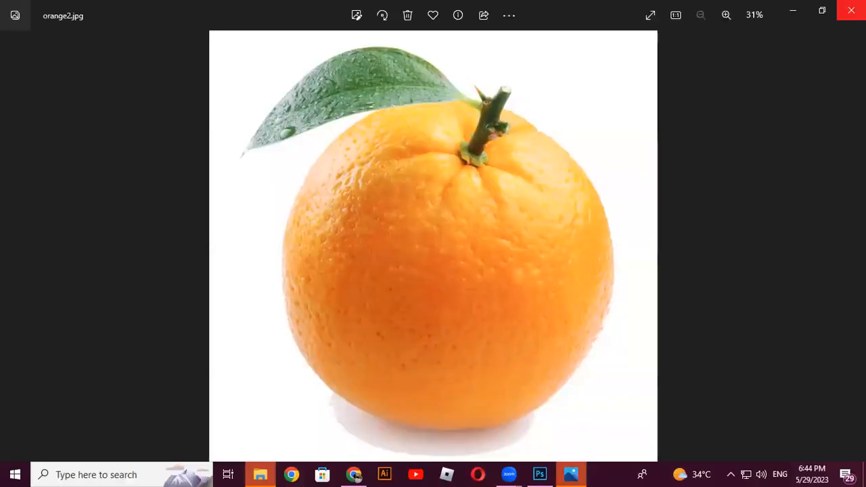
click(852, 9)
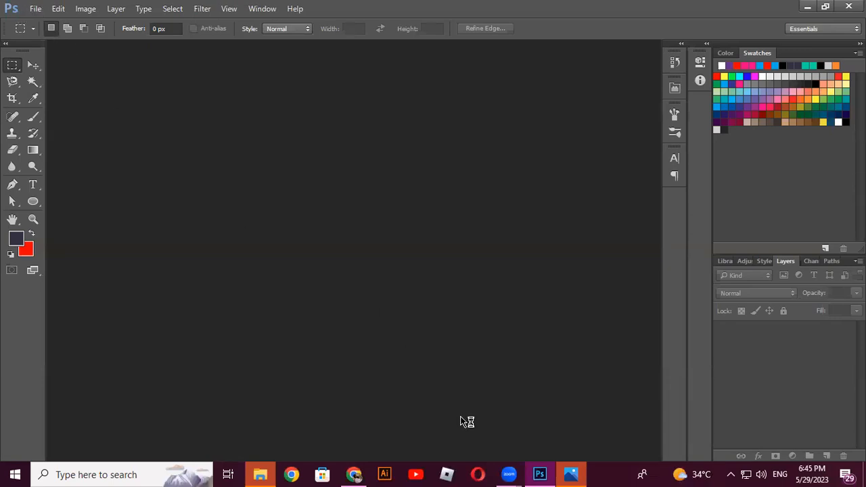
Dismiss the Welcome window and create a new 700 × 600 pixel document with a resolution of 72 pixels/inch
click(513, 473)
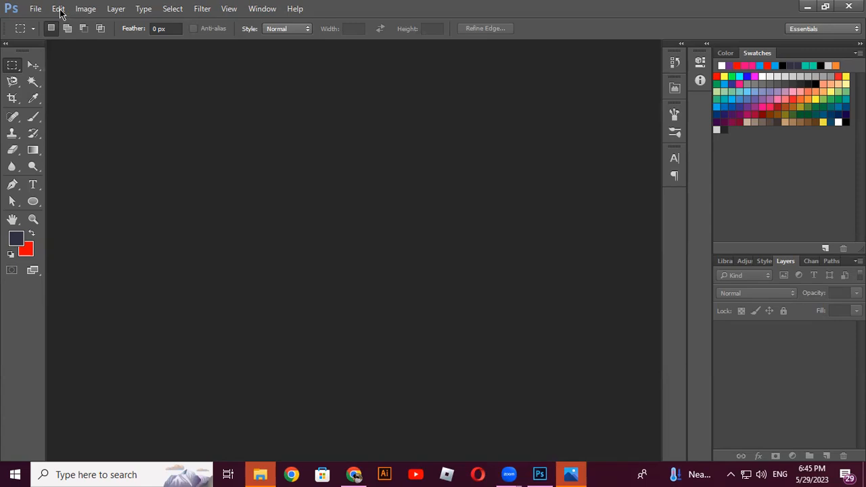
click(37, 10)
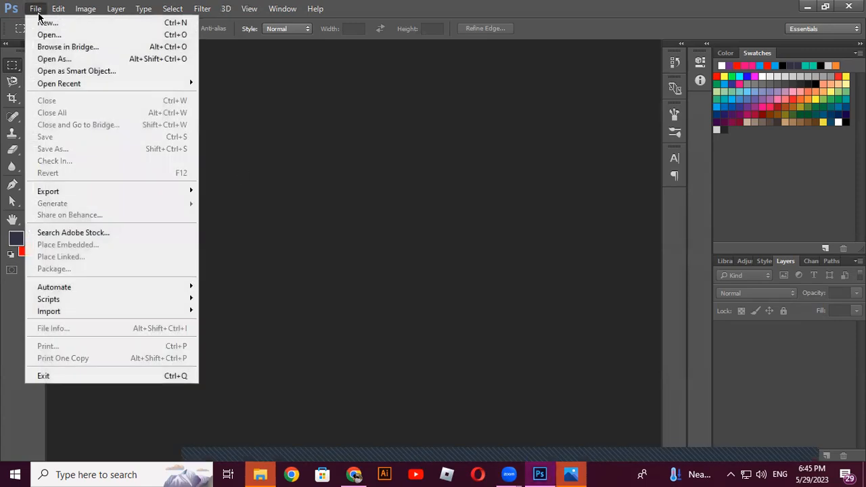
click(47, 26)
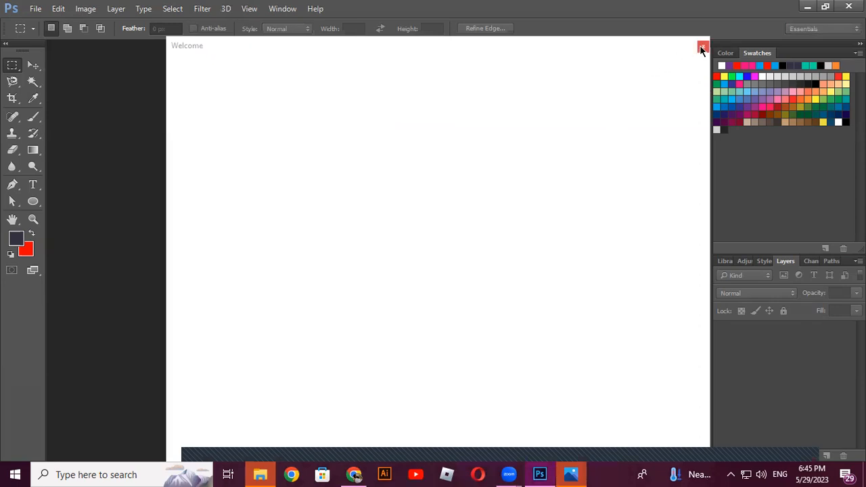
click(702, 49)
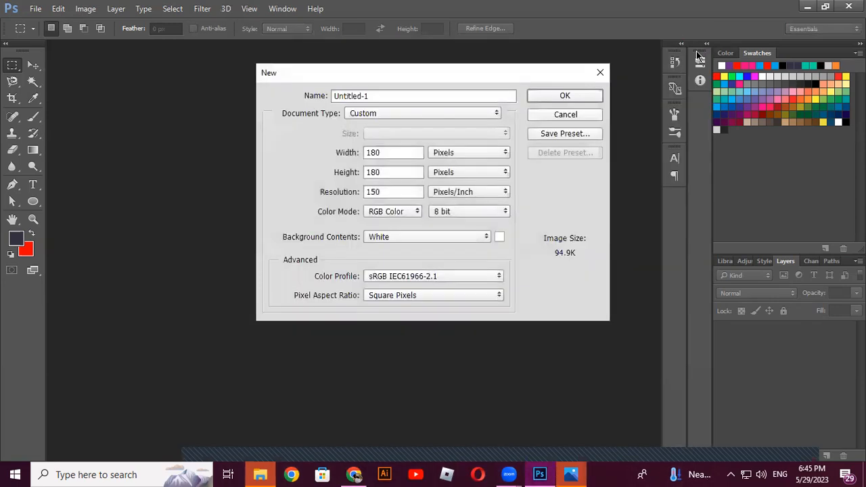
click(400, 152)
double_click(400, 152)
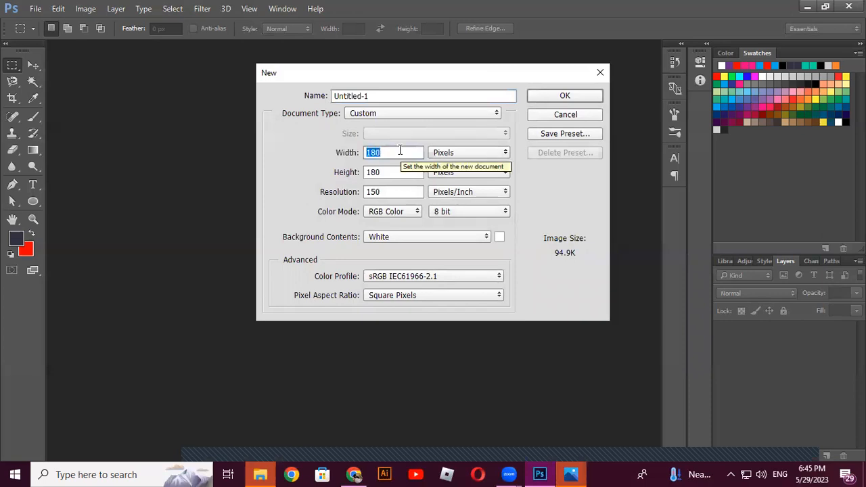
text(700)
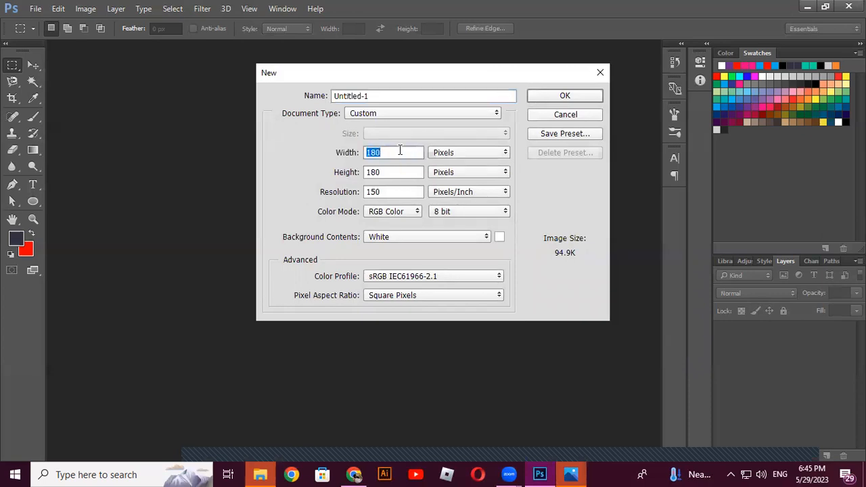
double_click(411, 170)
text(600)
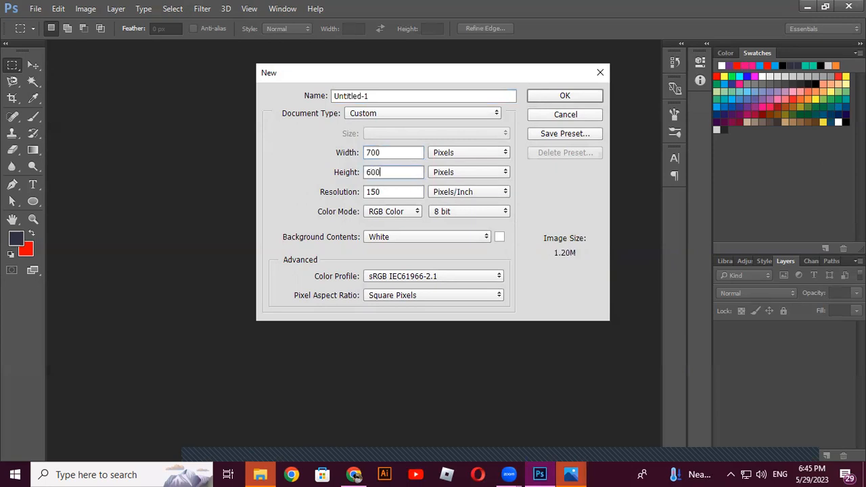
double_click(393, 192)
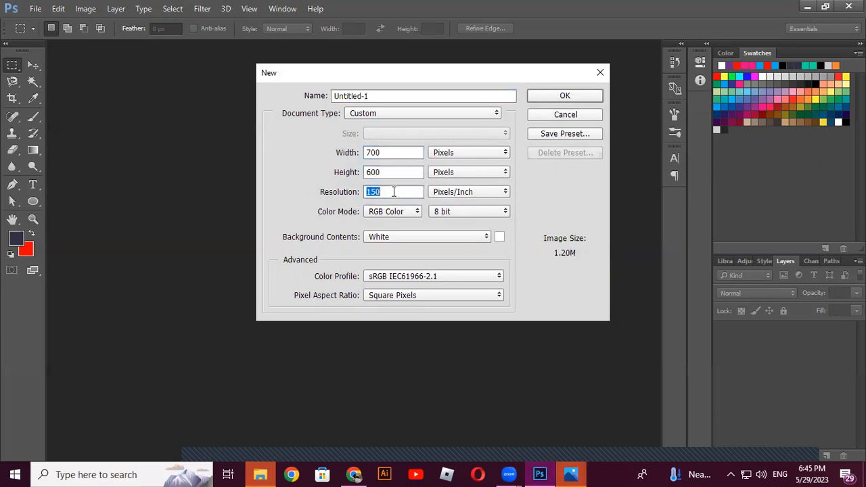
text(72)
click(599, 94)
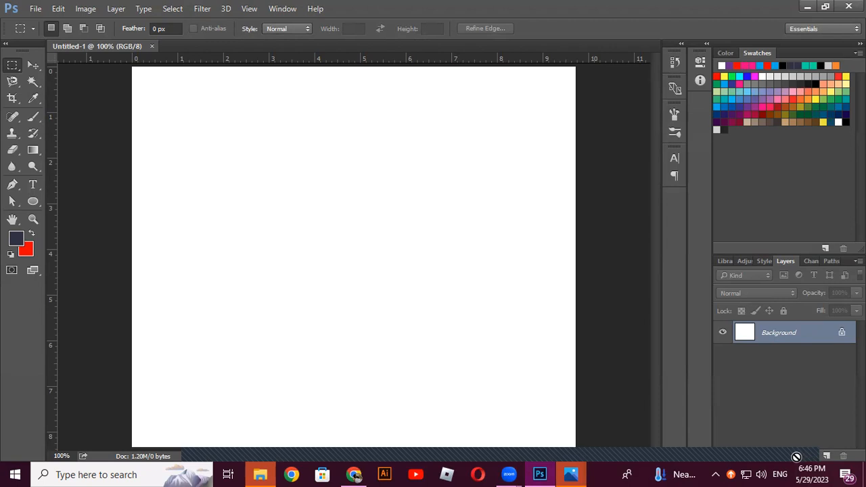
Add a Solid Color fill layer above the background in orange-red, hex c64b33
click(37, 68)
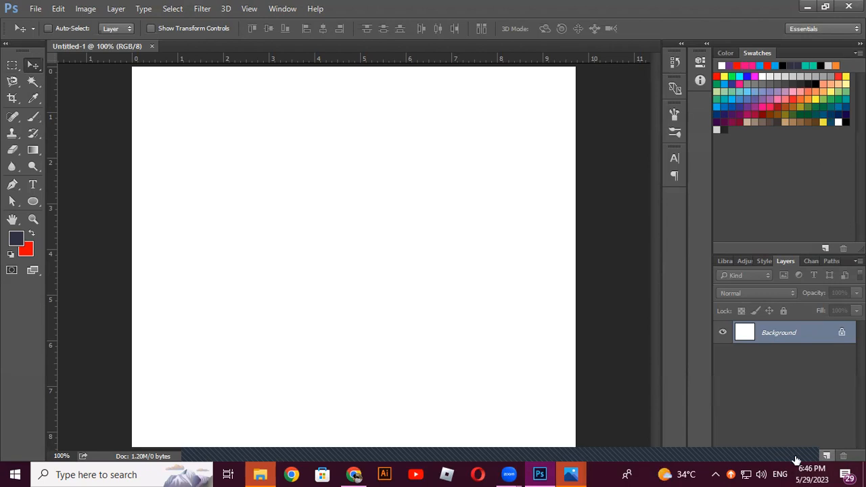
click(805, 444)
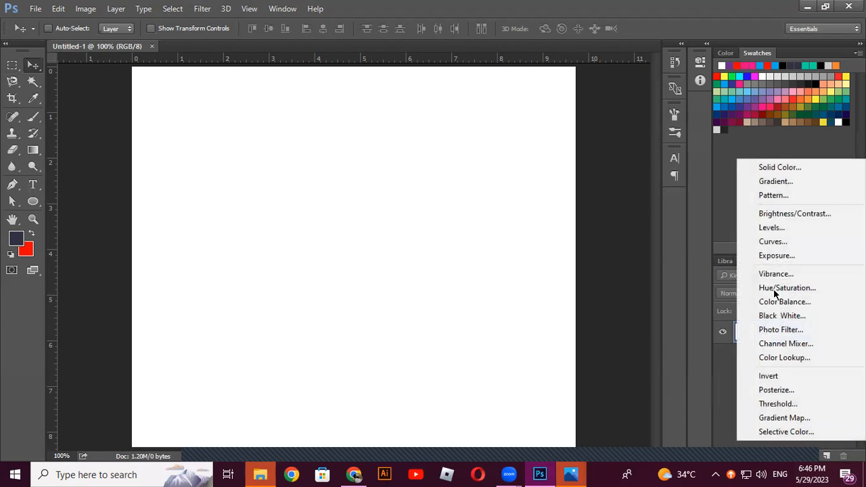
click(790, 168)
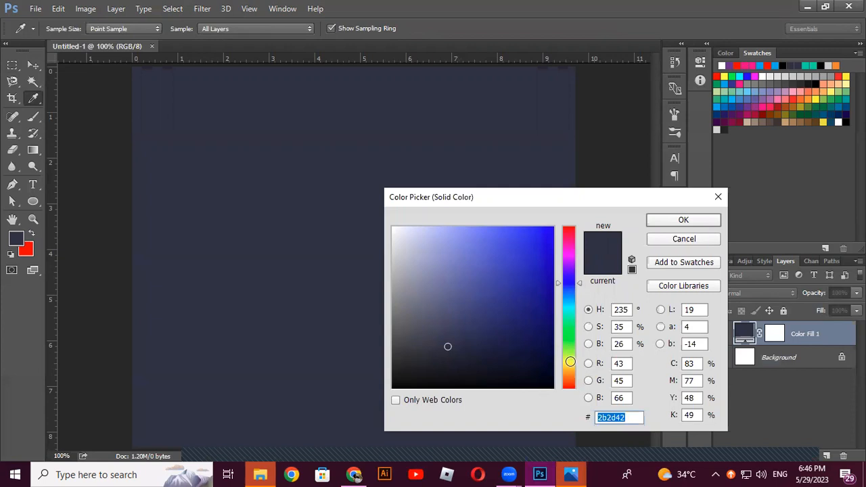
click(571, 362)
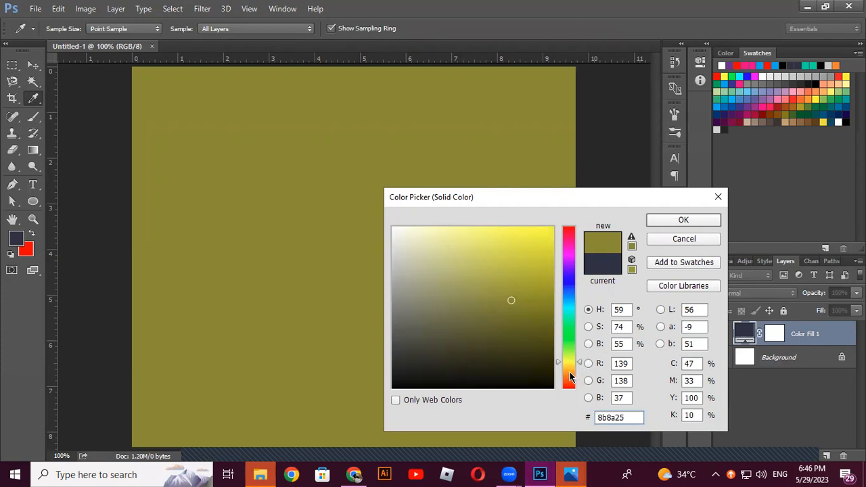
click(577, 372)
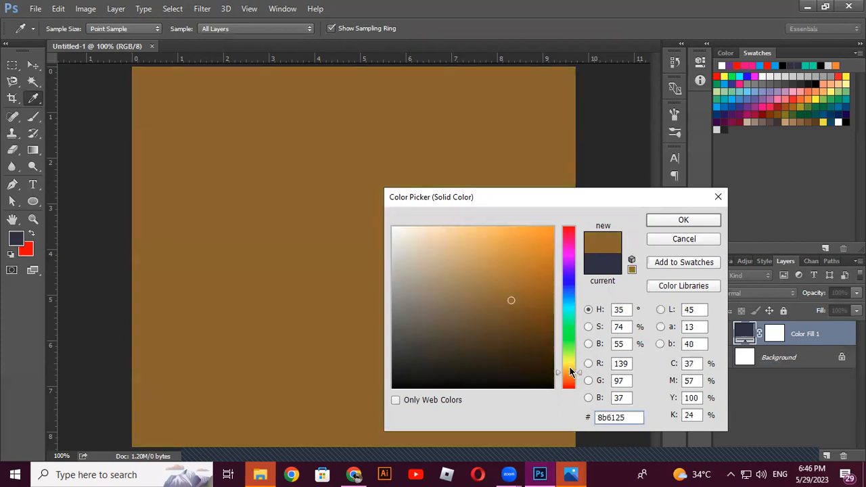
drag(580, 371, 573, 365)
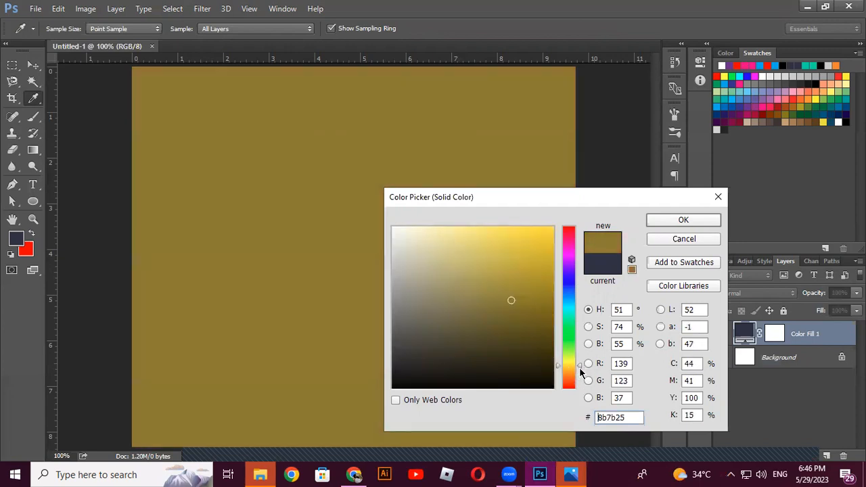
click(570, 371)
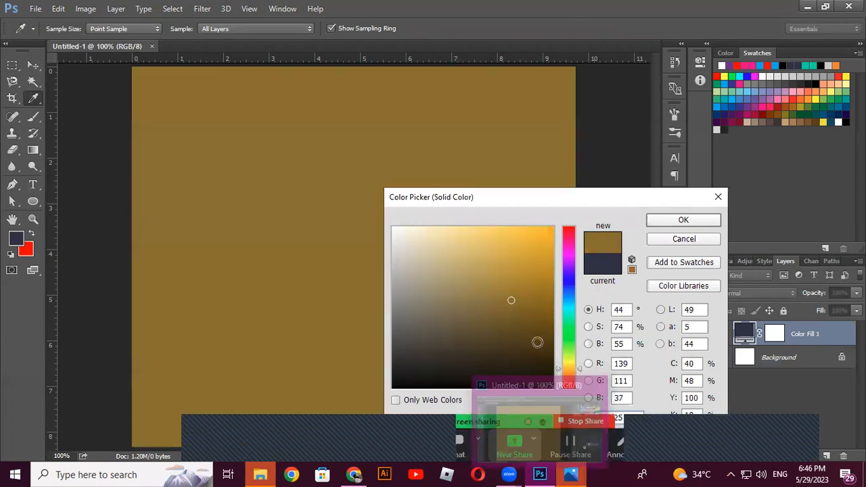
click(538, 342)
click(567, 383)
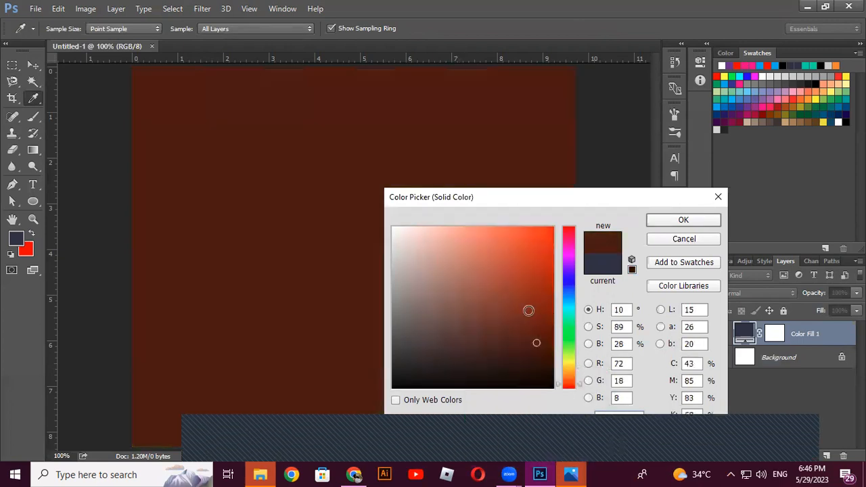
click(538, 274)
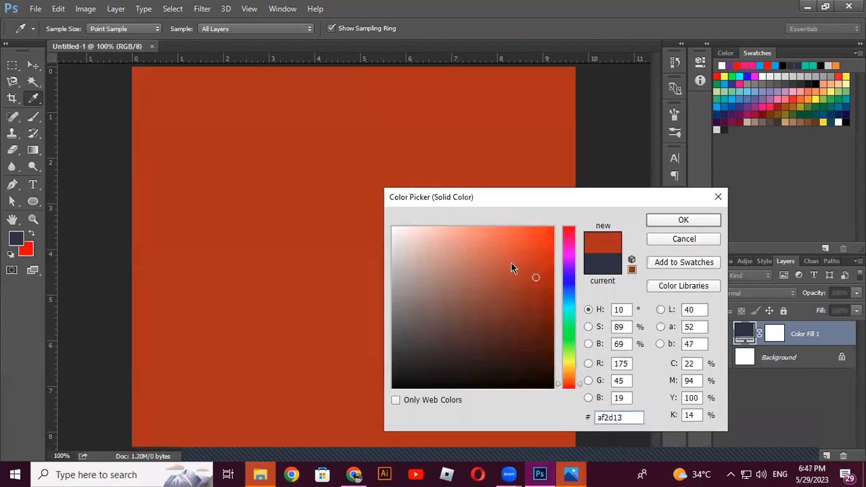
click(512, 263)
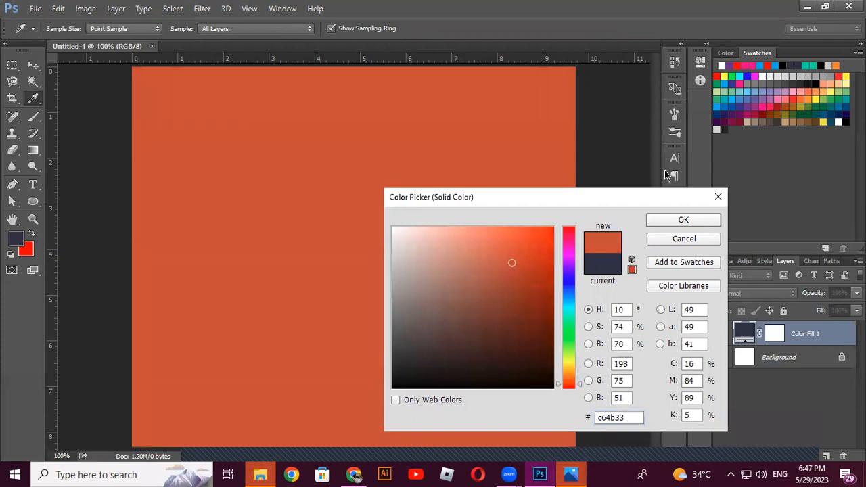
click(683, 221)
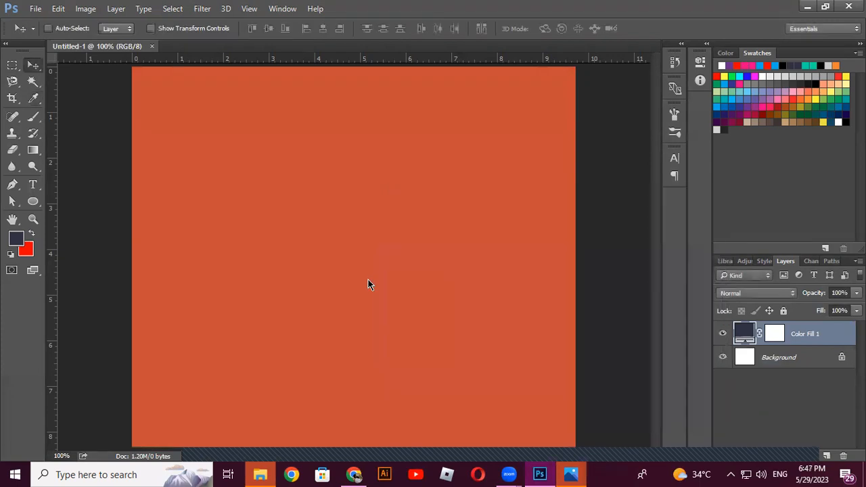
Exit two background apps running in the Windows system tray
click(730, 474)
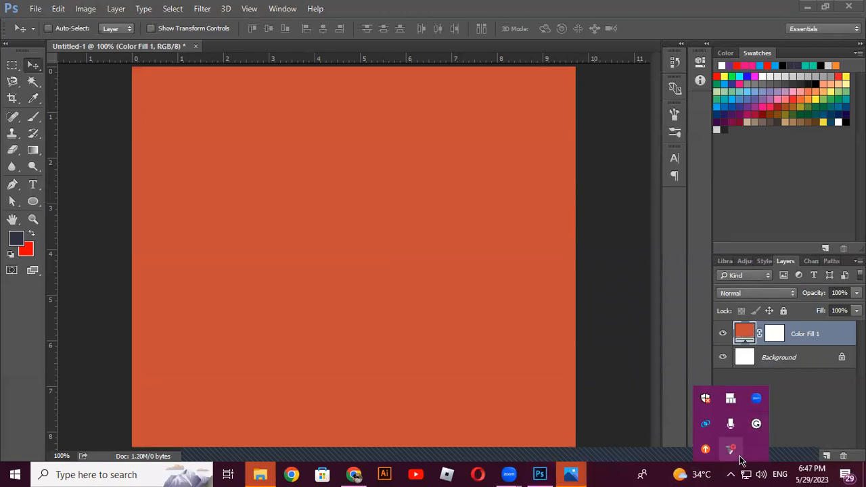
right_click(732, 451)
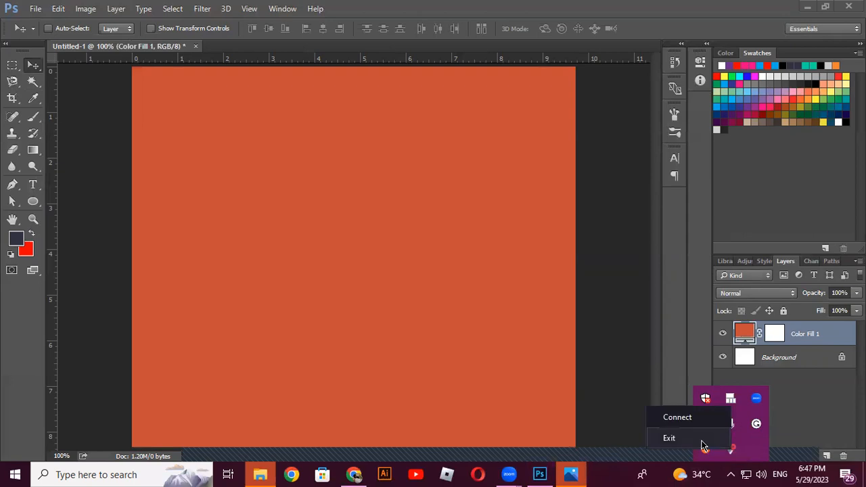
click(702, 442)
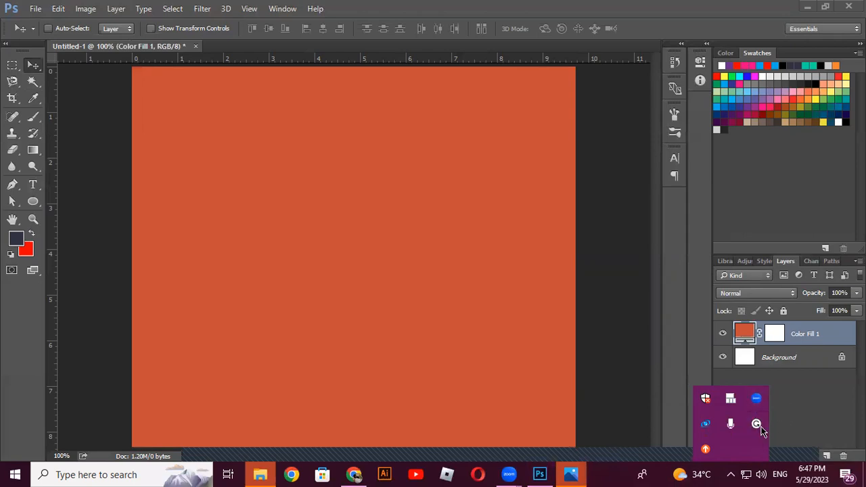
right_click(756, 425)
click(750, 414)
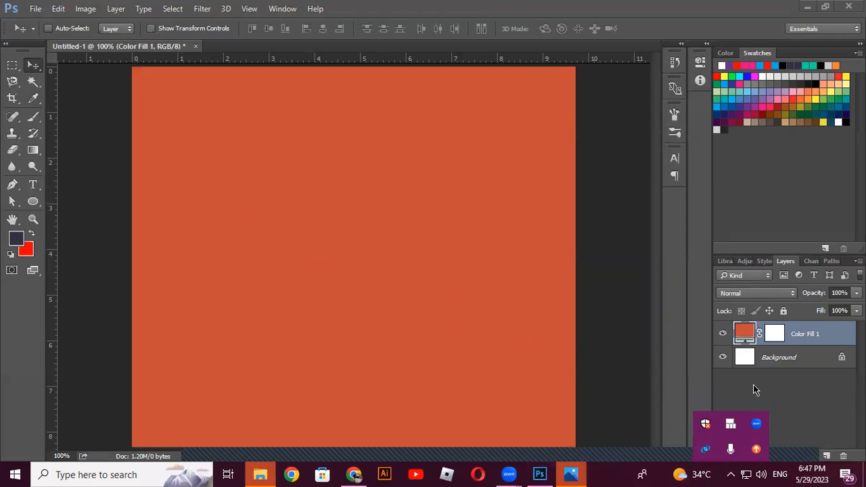
click(799, 456)
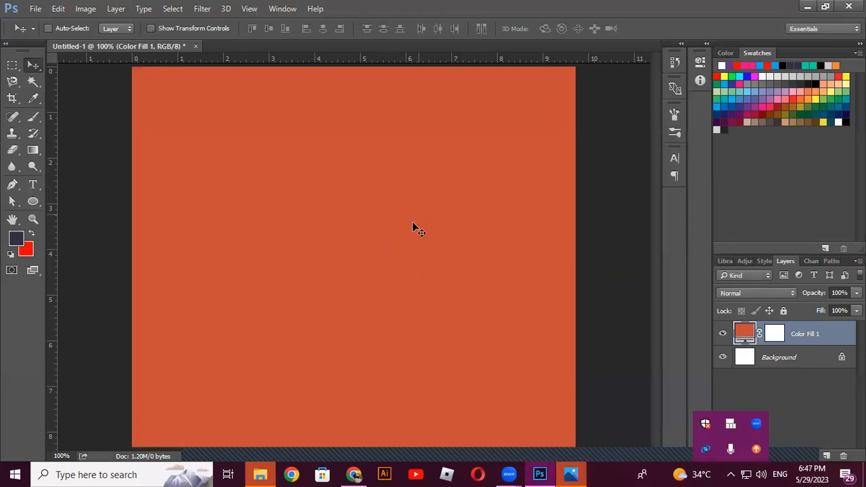
Place the apple1 image from File Explorer's recent files into the open Photoshop document
click(264, 473)
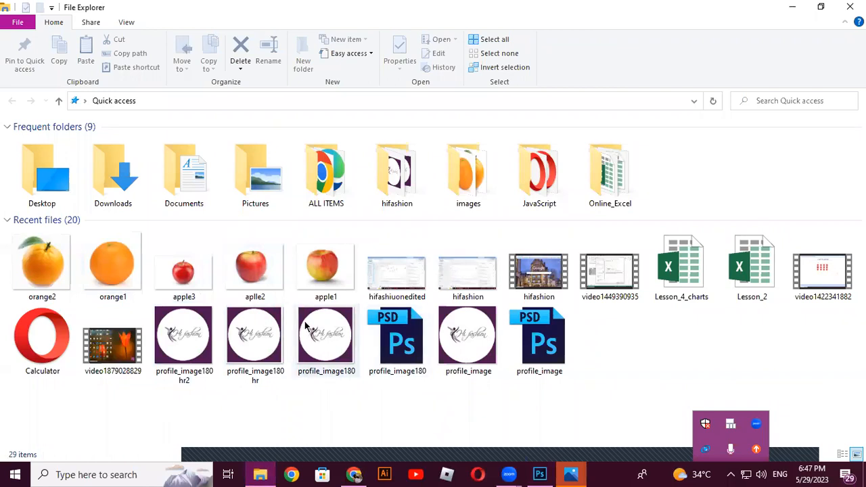
click(320, 275)
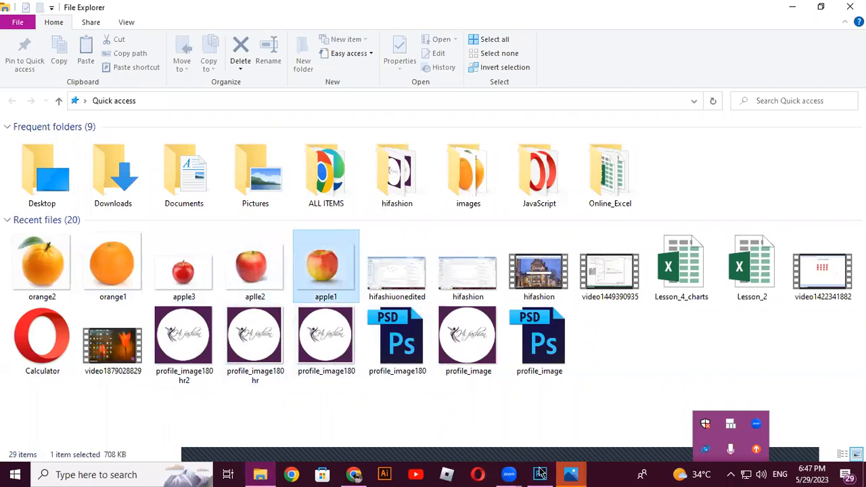
drag(540, 474, 335, 220)
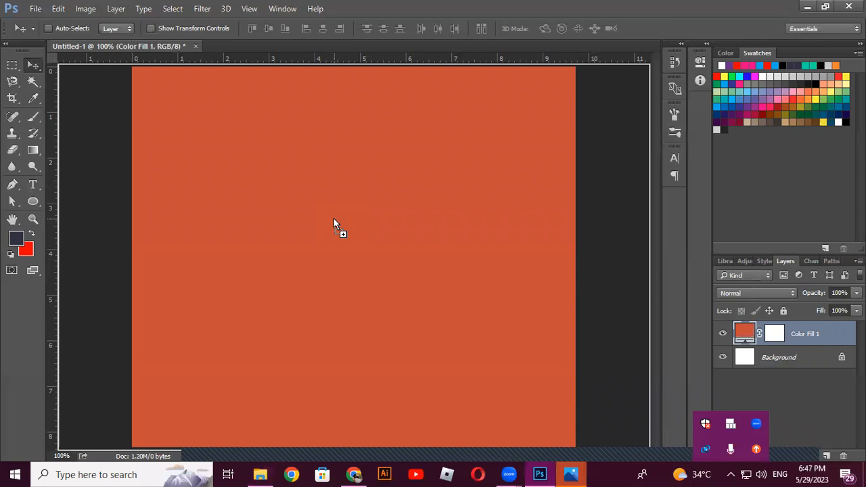
drag(333, 220, 333, 220)
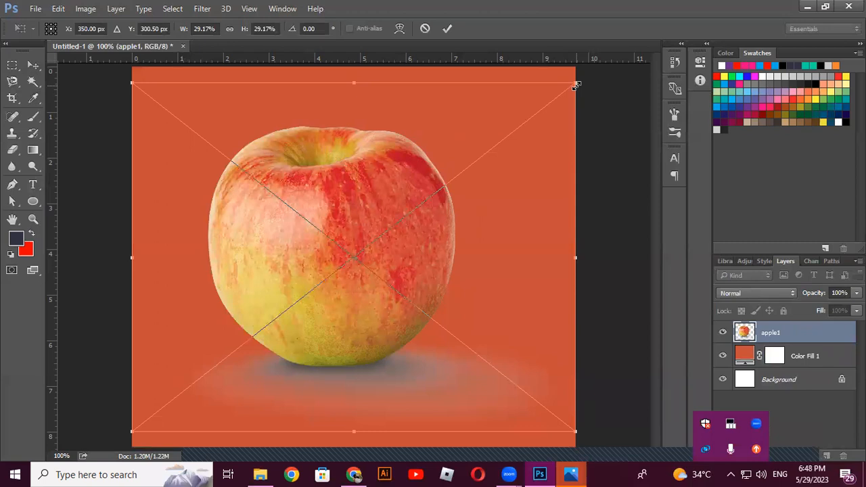
Scale the apple1 image to about 9.6%, commit the placement and move it to the upper-right area of the canvas
drag(576, 84, 431, 207)
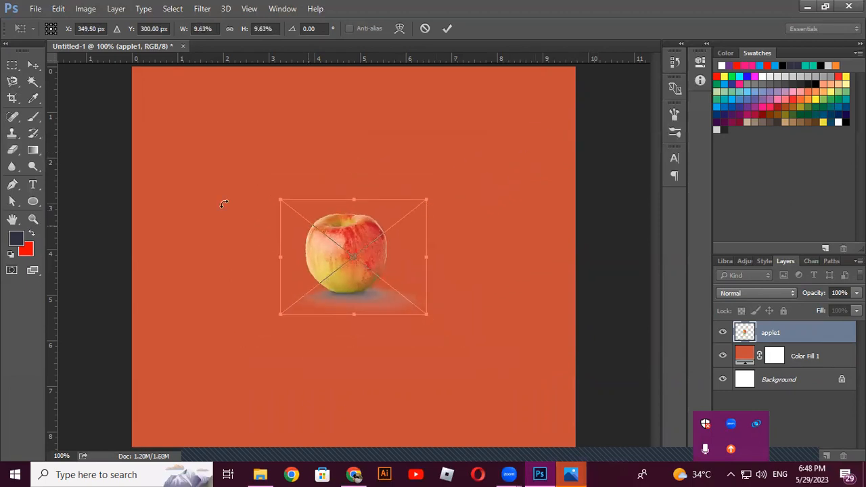
click(32, 68)
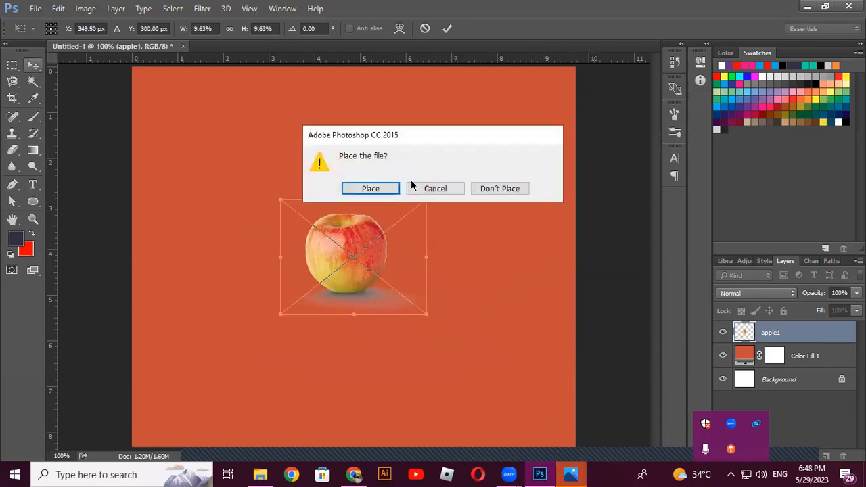
click(363, 188)
drag(365, 242, 450, 155)
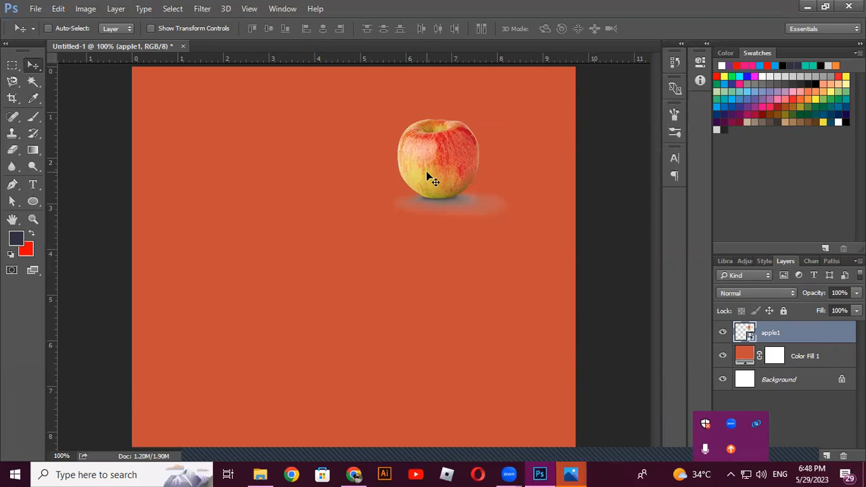
drag(452, 143, 433, 175)
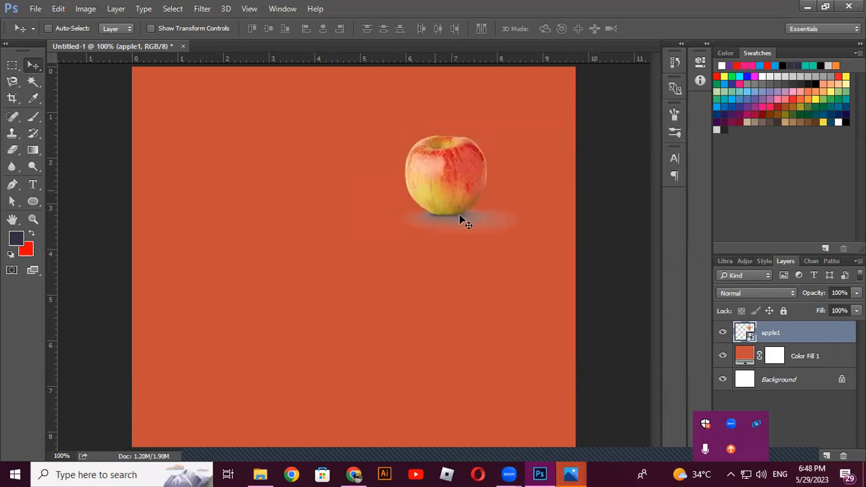
Try to place the aplle2 image from File Explorer into the Photoshop document
click(263, 473)
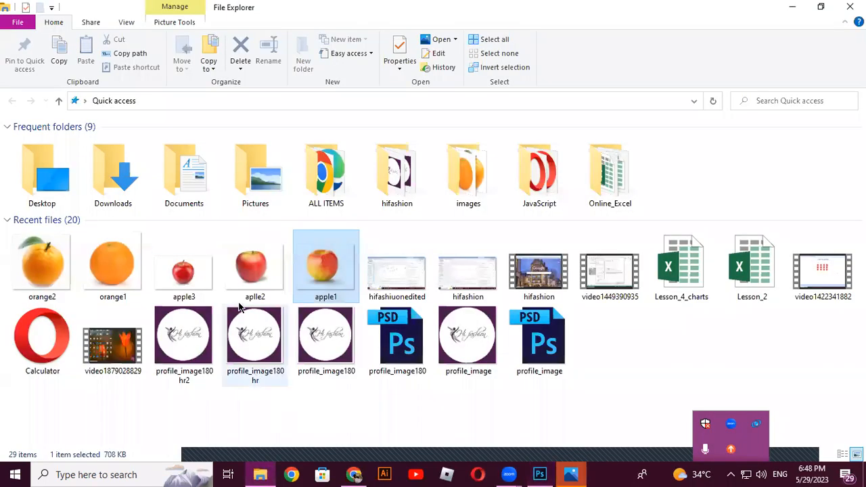
click(256, 274)
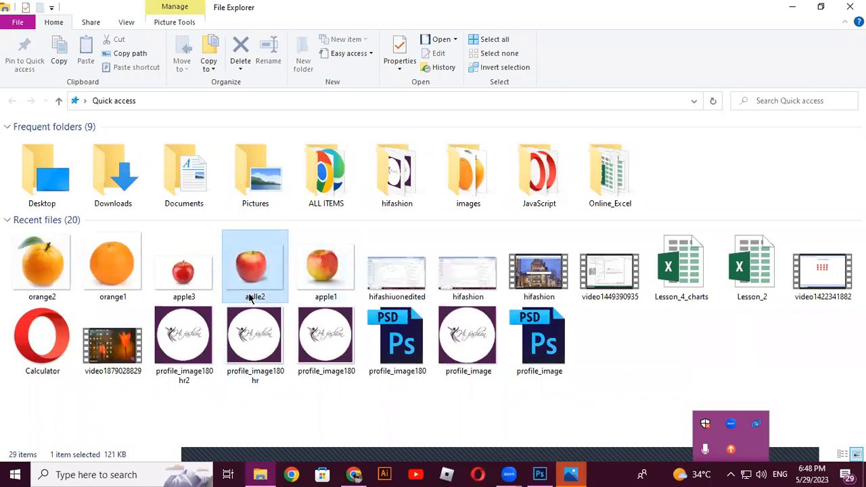
drag(245, 269, 280, 184)
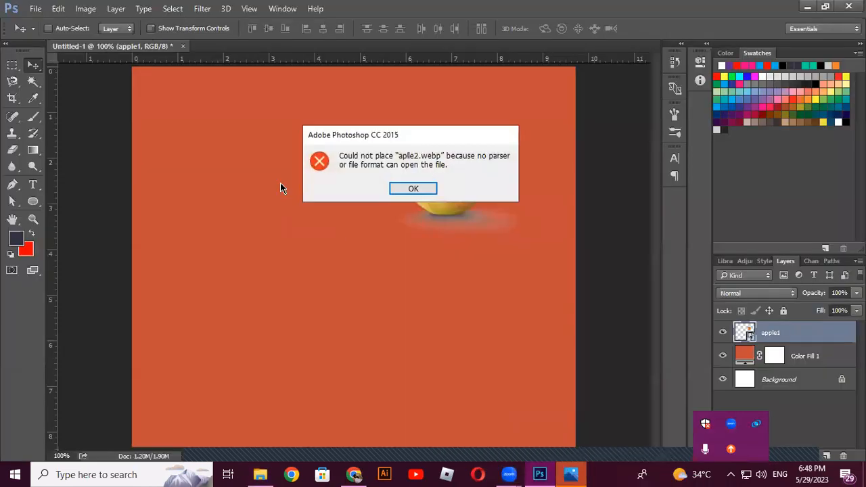
click(418, 189)
Place the apple3 image from File Explorer, scaled to about 18%, near the canvas's upper-left corner at about X 148.5, Y 90 px
click(274, 472)
drag(183, 267, 331, 289)
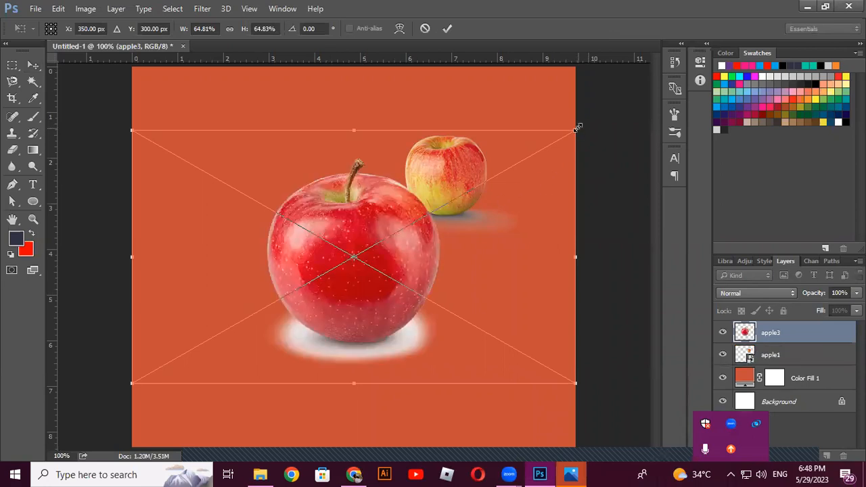
drag(577, 127, 430, 241)
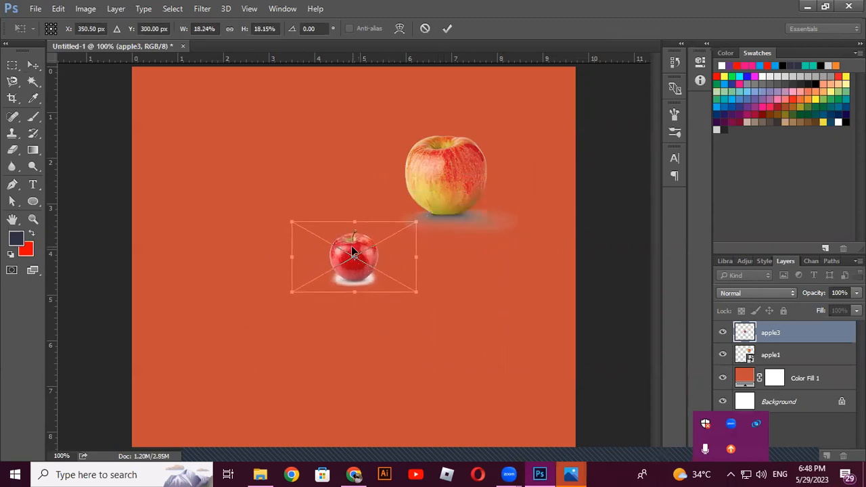
drag(354, 254, 207, 77)
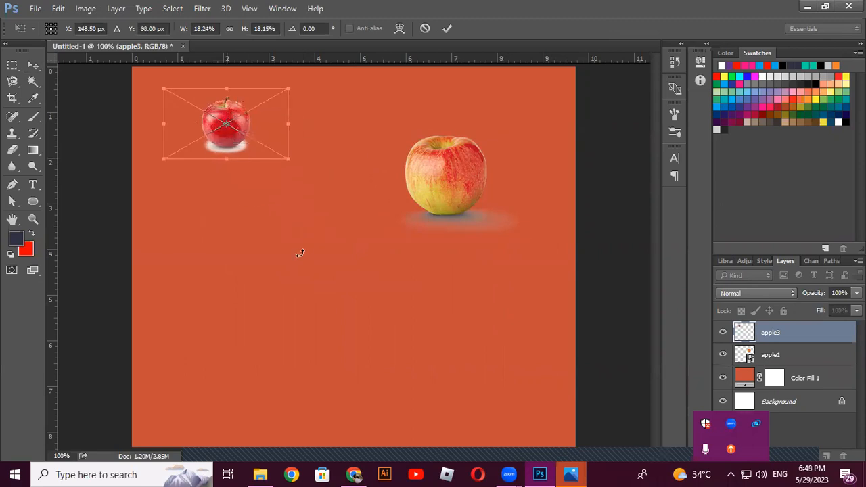
click(447, 28)
Free-transform the apple1 layer to a slightly smaller size and position it near the canvas's upper-right corner
right_click(464, 183)
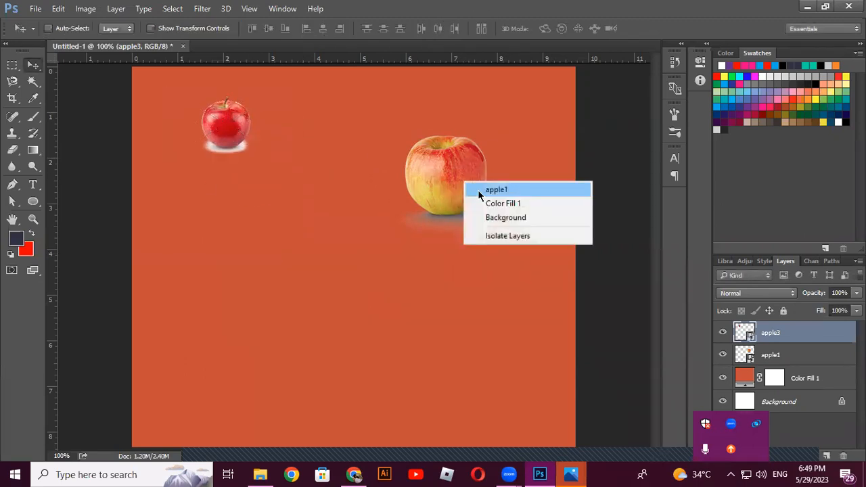
click(496, 189)
drag(502, 215, 406, 281)
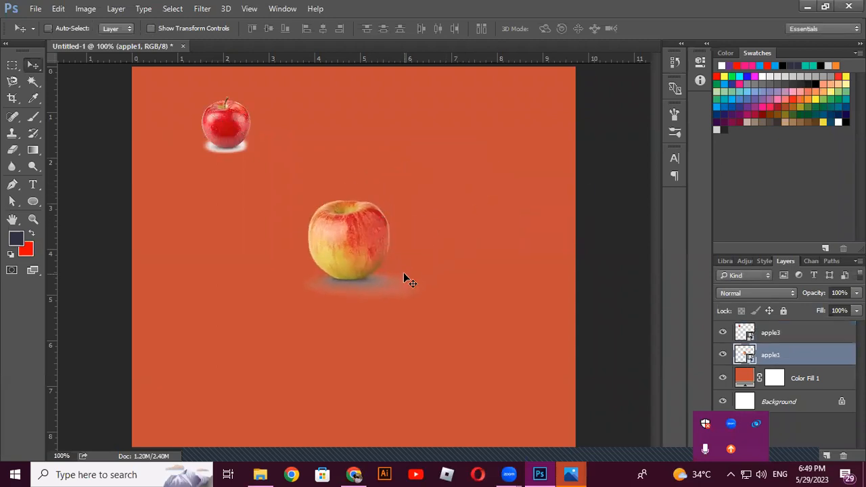
key(ctrl+t)
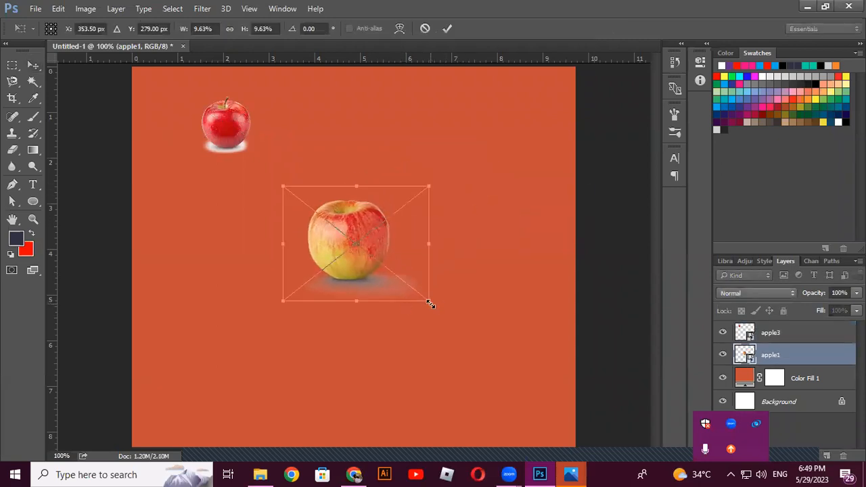
drag(429, 304, 507, 411)
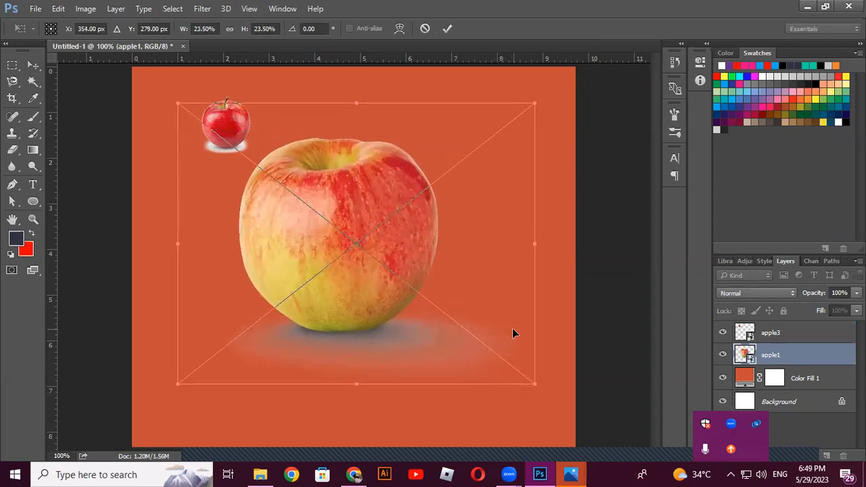
drag(416, 276, 478, 261)
drag(590, 89, 480, 204)
drag(425, 233, 473, 152)
click(447, 28)
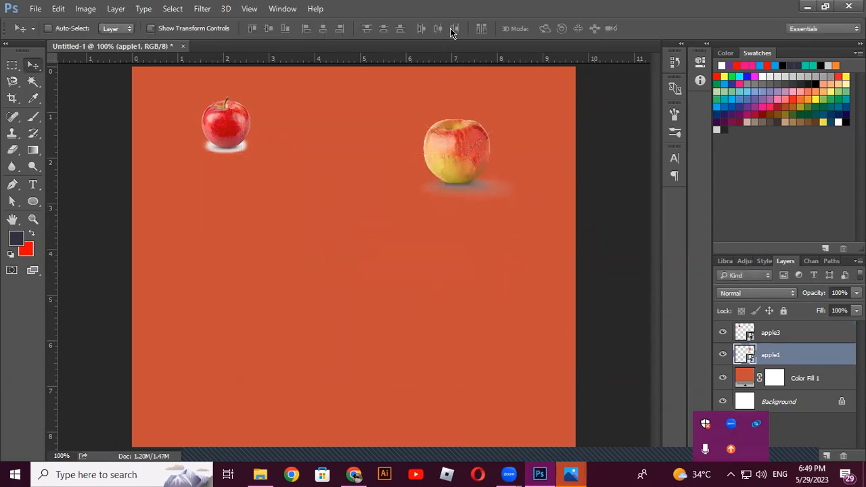
Place the orange1 image from File Explorer at 100% scale, positioned at about X 310, Y 355 px
click(260, 475)
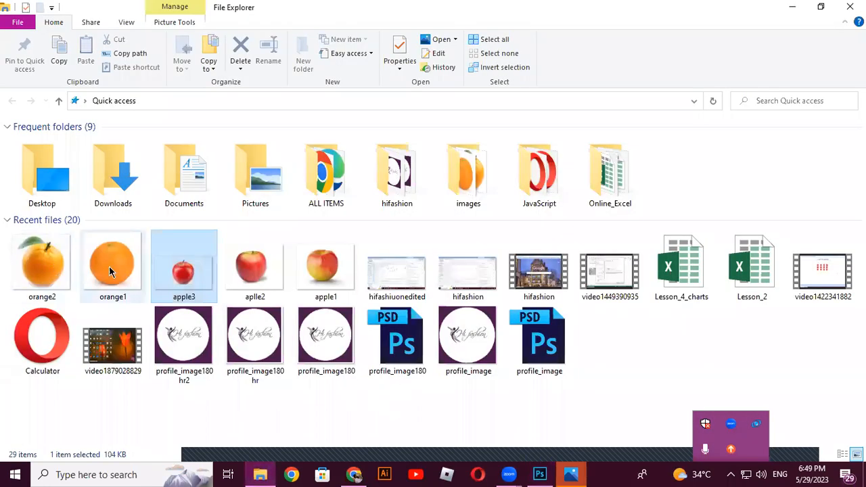
drag(113, 269, 260, 293)
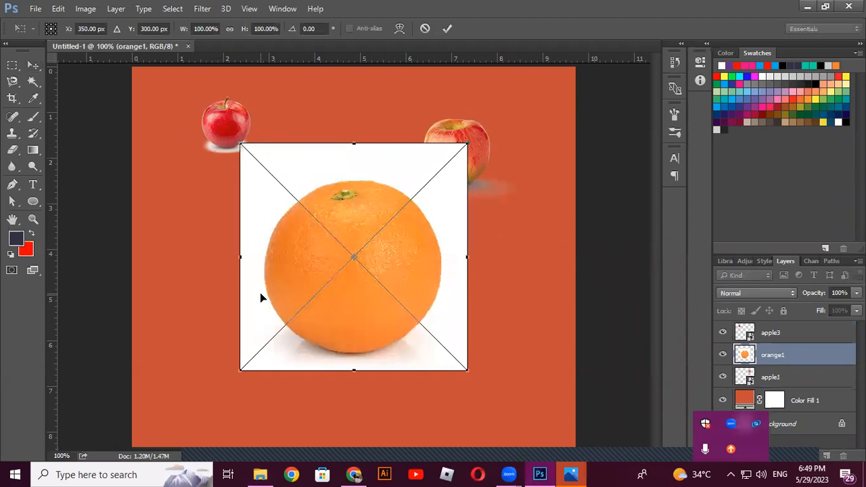
drag(370, 160, 343, 196)
click(448, 29)
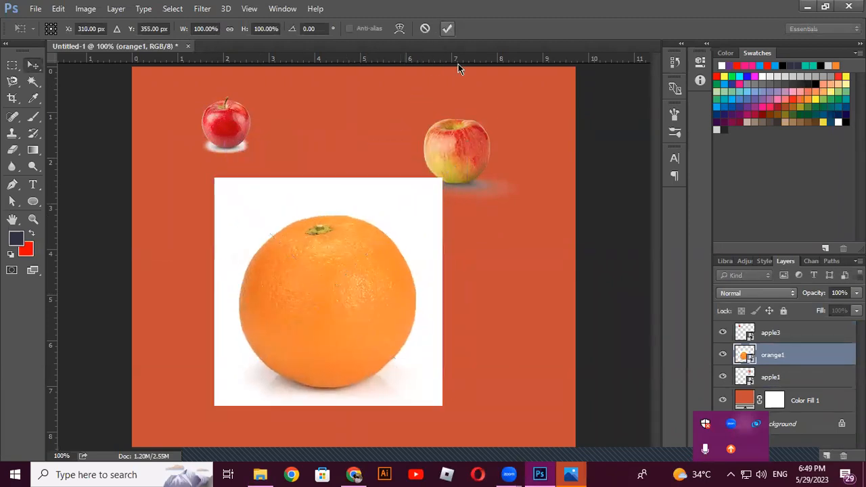
Move the apple1 layer further up and to the right, near the canvas's upper-right corner
right_click(474, 145)
click(498, 149)
drag(498, 149, 546, 122)
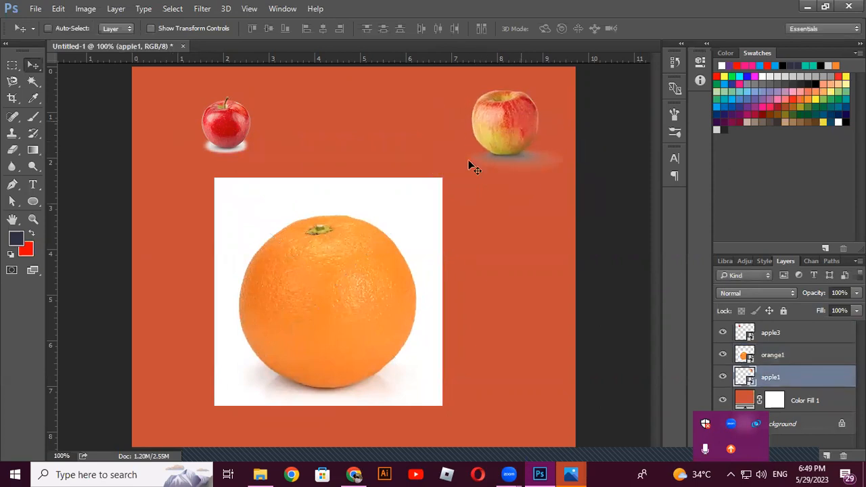
Rasterize the apple1 smart object layer
click(260, 474)
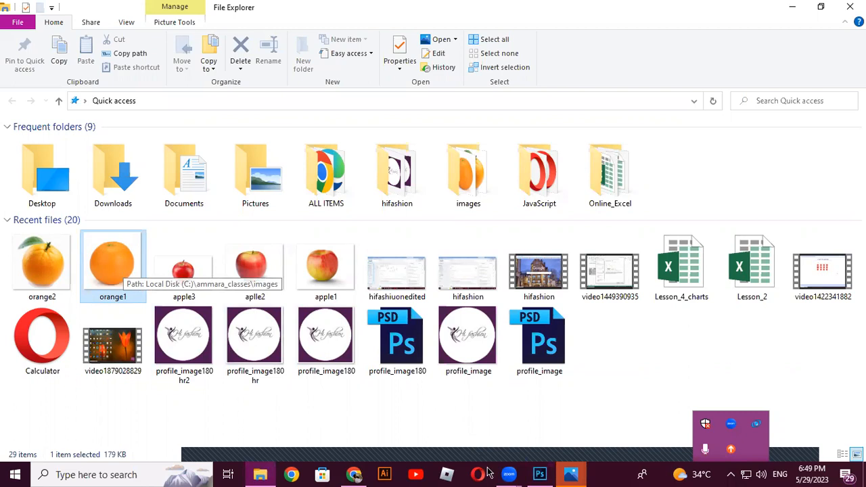
click(540, 475)
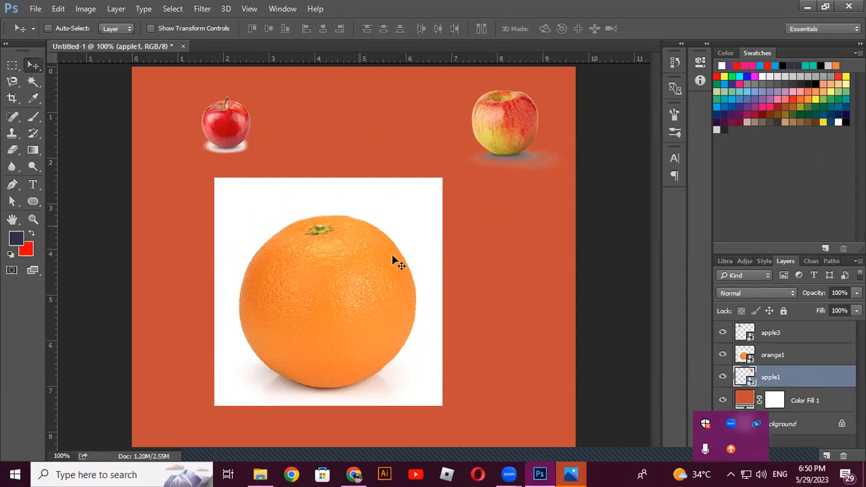
right_click(798, 381)
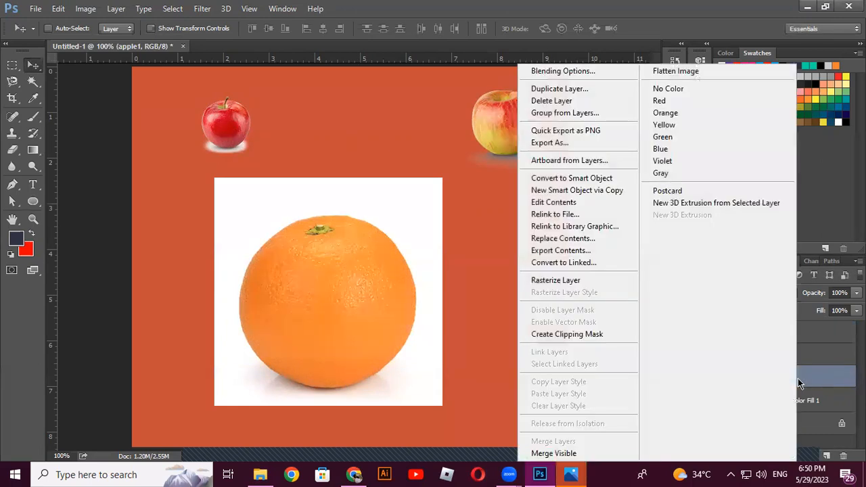
click(579, 282)
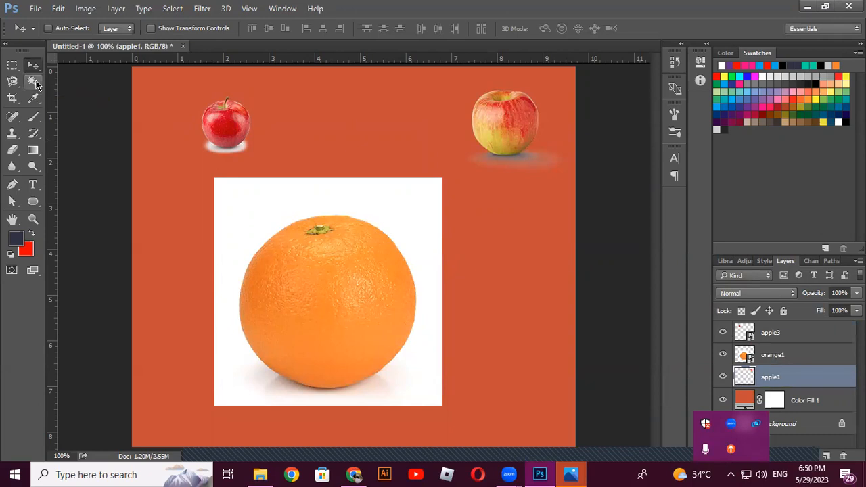
Try to select the white background around the orange with the Magic Wand tool
click(35, 83)
click(254, 203)
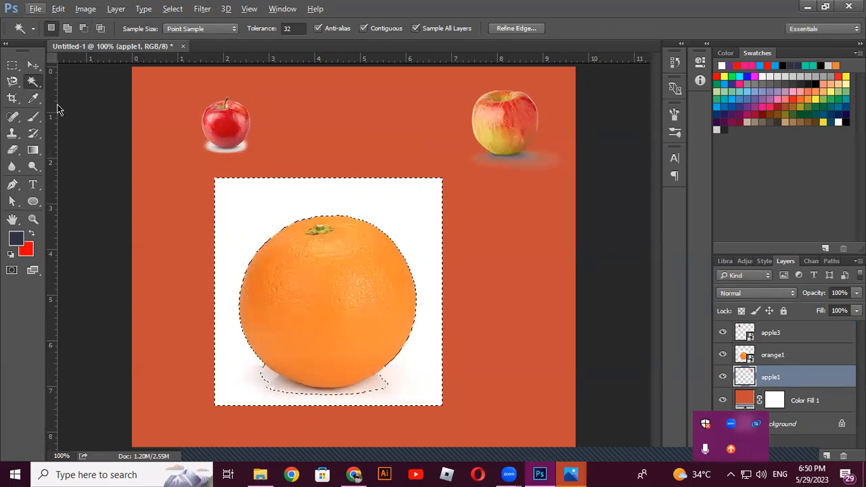
key(ctrl+d)
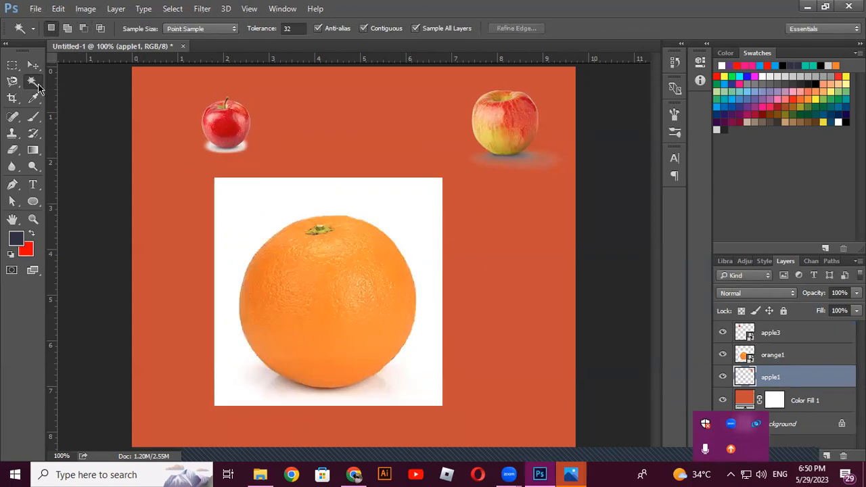
Set the Quick Selection tool's brush size to 52 px and make the orange1 layer active
drag(38, 88, 83, 82)
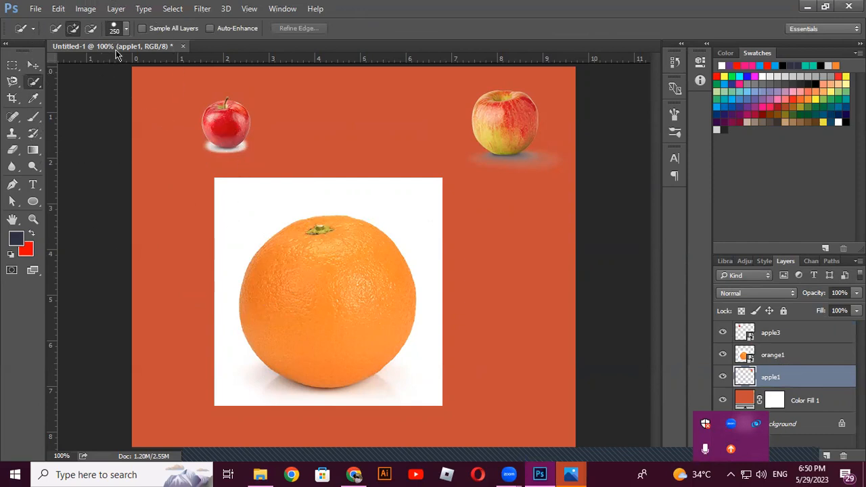
click(126, 29)
drag(153, 66, 87, 65)
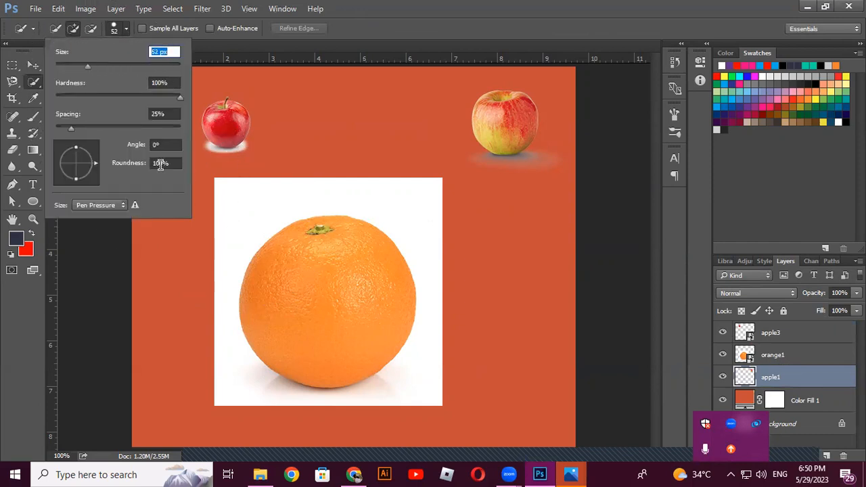
mouse_move(271, 201)
mouse_down()
mouse_move(272, 209)
mouse_move(365, 215)
mouse_move(408, 210)
mouse_move(422, 270)
mouse_move(410, 358)
mouse_up()
key(ctrl+d)
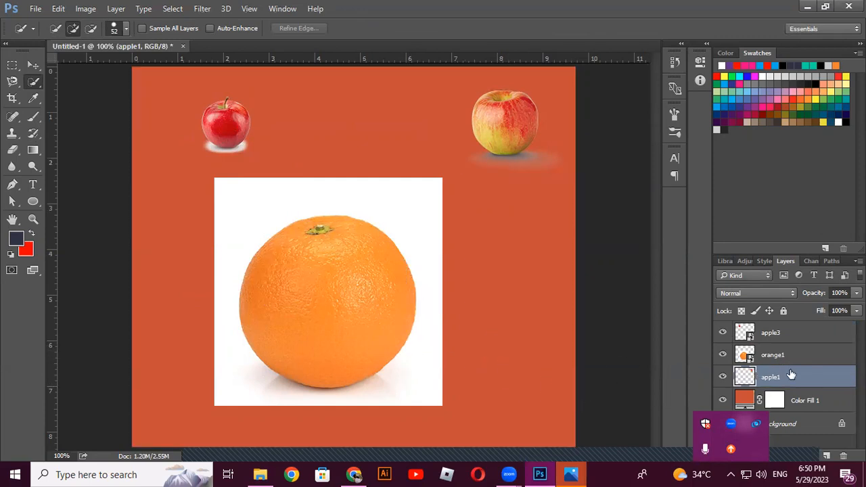
click(797, 356)
Try to select the white background around the orange with Quick Selection strokes, then clear the selection
click(403, 225)
drag(402, 225, 404, 249)
click(341, 221)
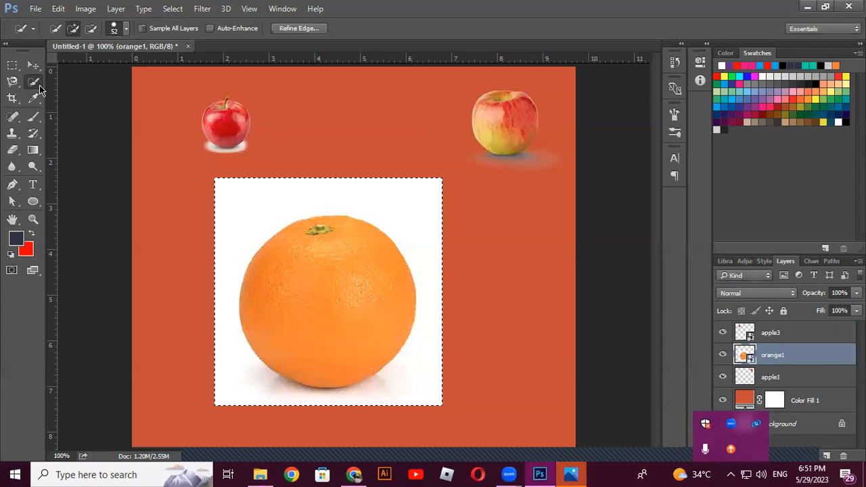
right_click(39, 89)
click(81, 81)
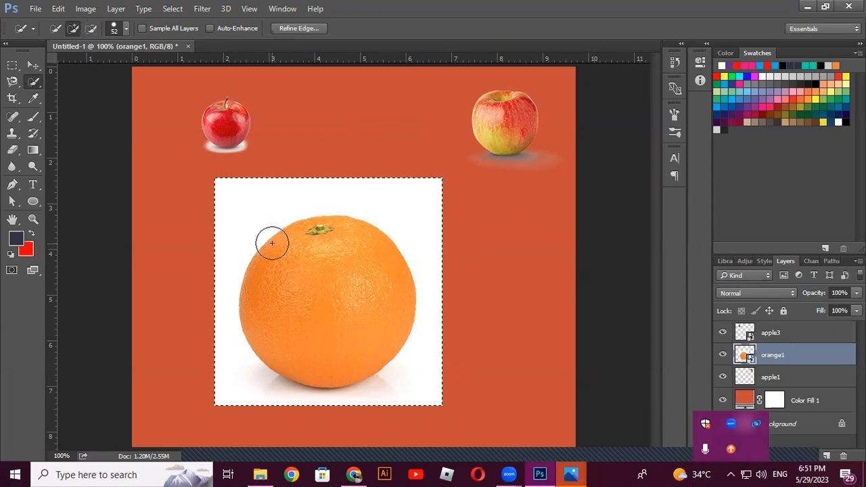
click(252, 225)
key(ctrl+z)
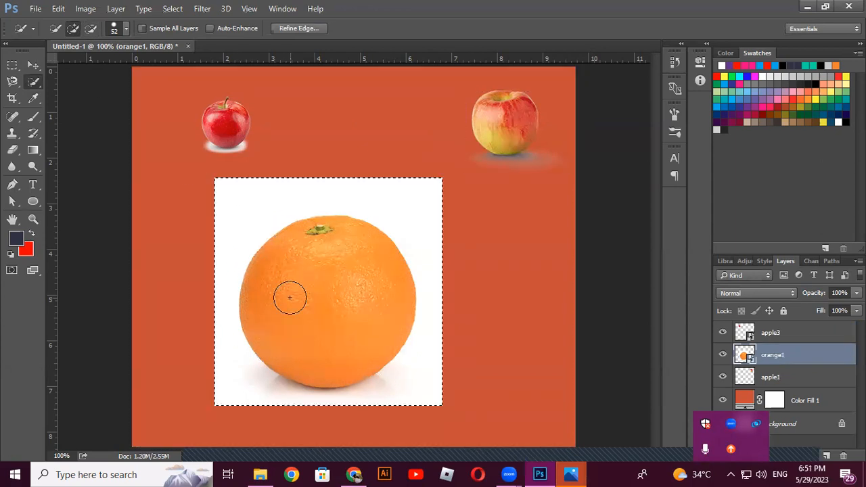
mouse_move(246, 210)
mouse_down()
mouse_move(282, 220)
mouse_move(360, 199)
mouse_move(400, 216)
mouse_move(418, 255)
mouse_move(412, 306)
mouse_move(381, 383)
mouse_move(285, 392)
mouse_move(255, 360)
mouse_move(238, 305)
mouse_move(238, 255)
mouse_move(255, 220)
mouse_move(290, 228)
mouse_up()
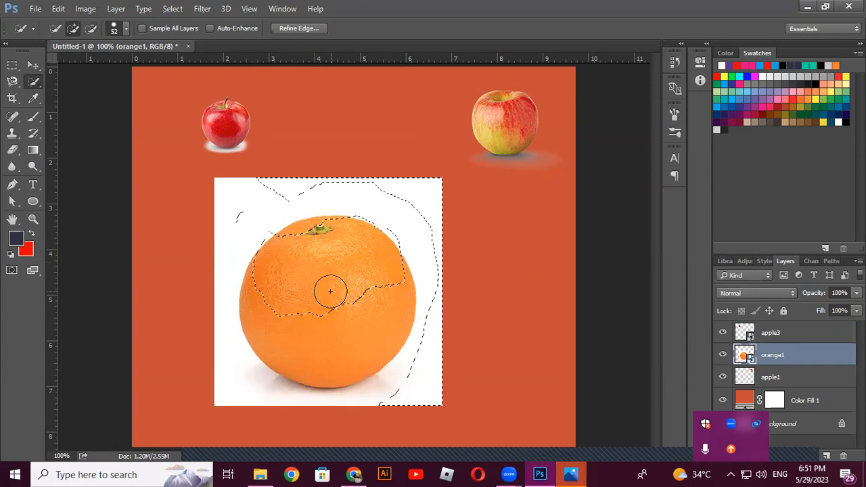
key(ctrl+d)
Select the whole orange with the Quick Selection tool and copy it to a new layer
mouse_move(344, 342)
mouse_down()
mouse_move(328, 267)
mouse_move(354, 286)
mouse_move(340, 318)
mouse_move(307, 324)
mouse_move(285, 306)
mouse_up()
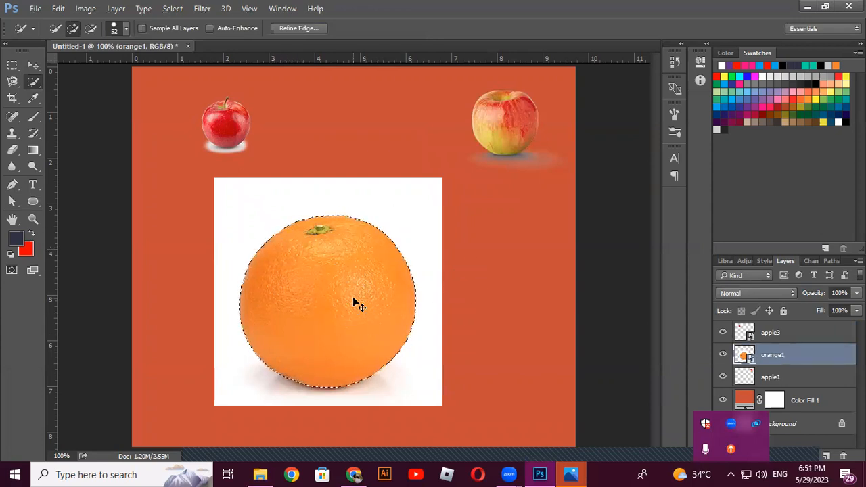
key(ctrl+d)
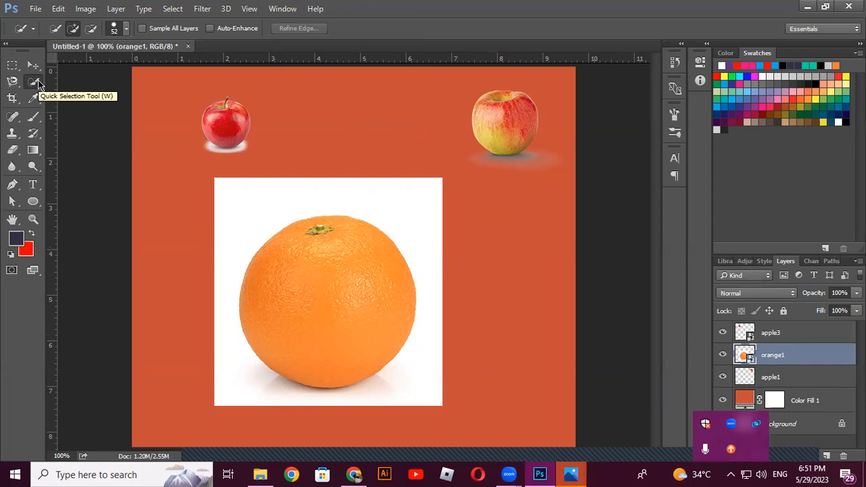
drag(326, 295, 326, 301)
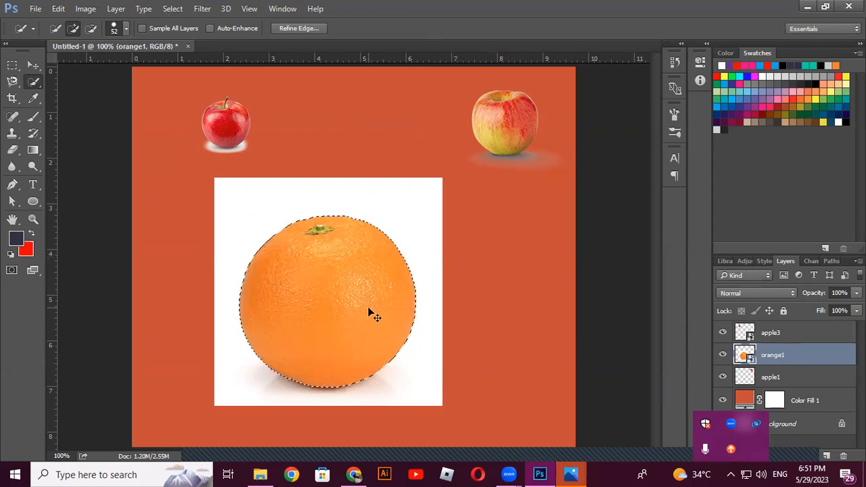
key(ctrl+j)
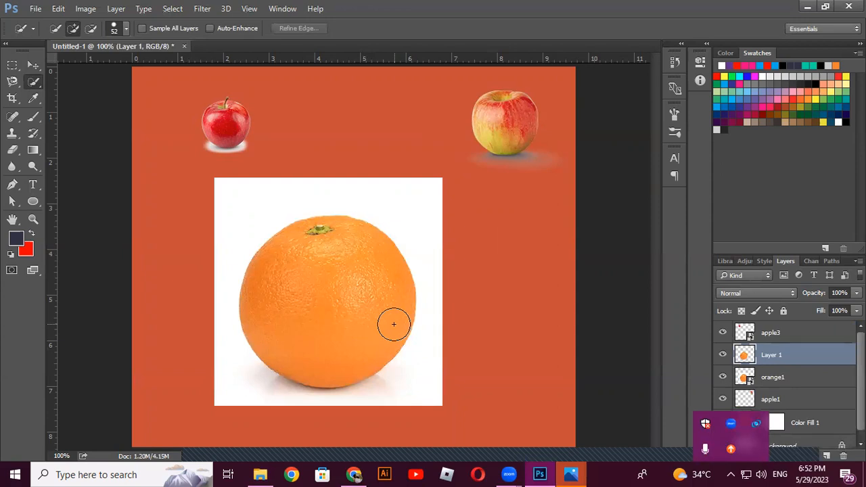
Move the cut-out orange to the canvas's right side and delete the original orange1 layer with its white background
key(v)
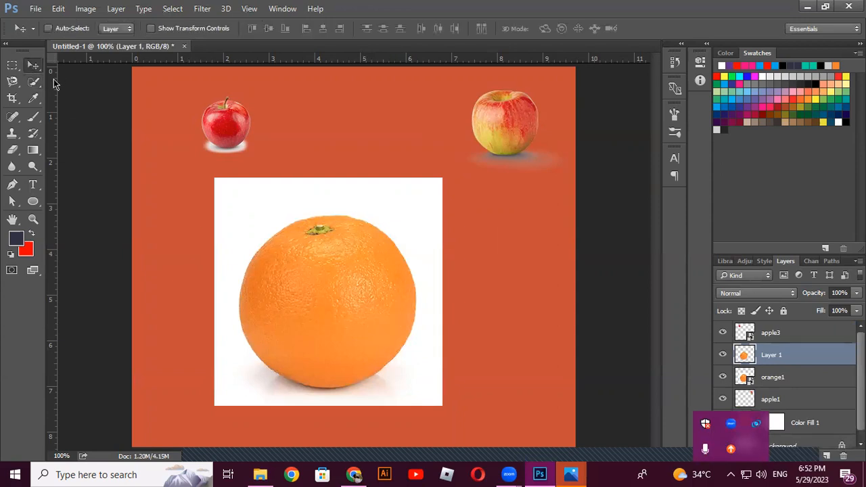
drag(308, 292, 511, 282)
right_click(321, 284)
click(329, 292)
drag(329, 292, 238, 314)
drag(806, 380, 844, 458)
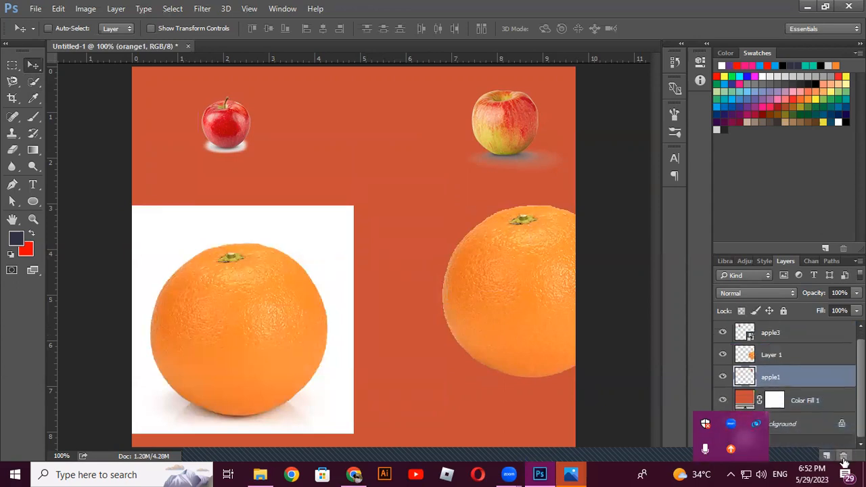
Make the cut-out orange's layer active and move it to the left half of the canvas below the red apple
right_click(515, 303)
click(520, 310)
drag(511, 305, 309, 289)
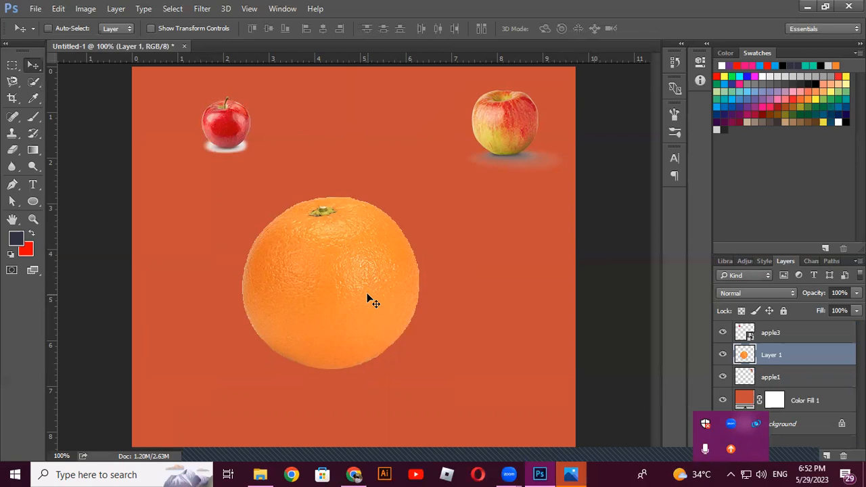
drag(367, 295, 402, 269)
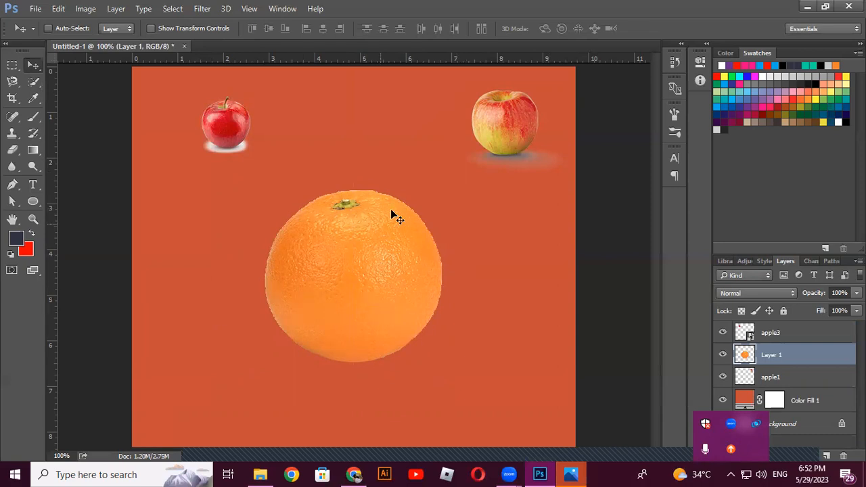
drag(397, 300, 295, 294)
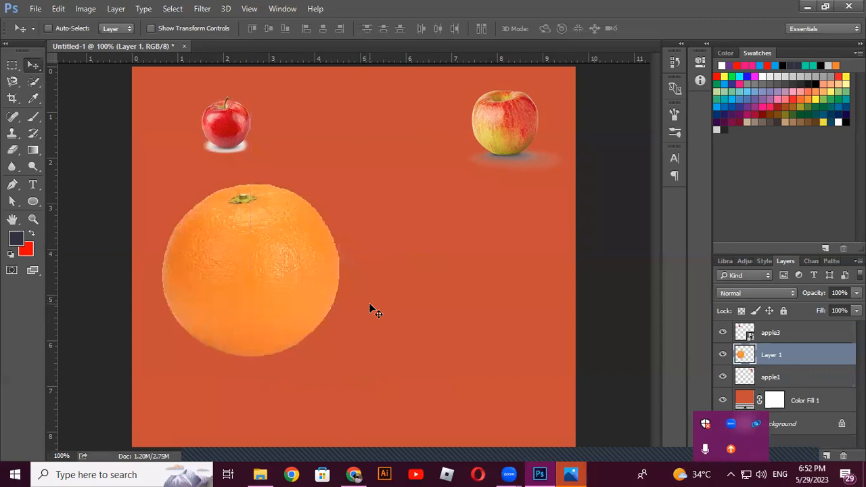
Free-transform the cut-out orange to about half its size and move it between the two apples
key(ctrl+t)
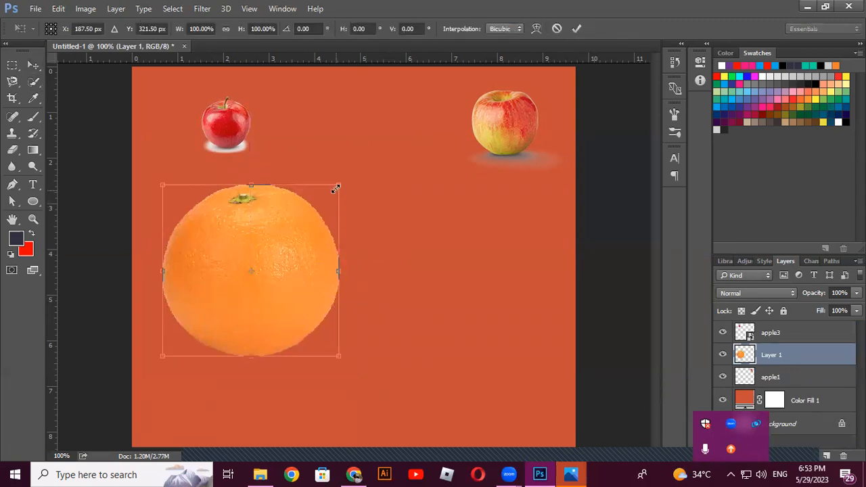
drag(338, 186, 298, 231)
click(577, 31)
drag(254, 272, 365, 155)
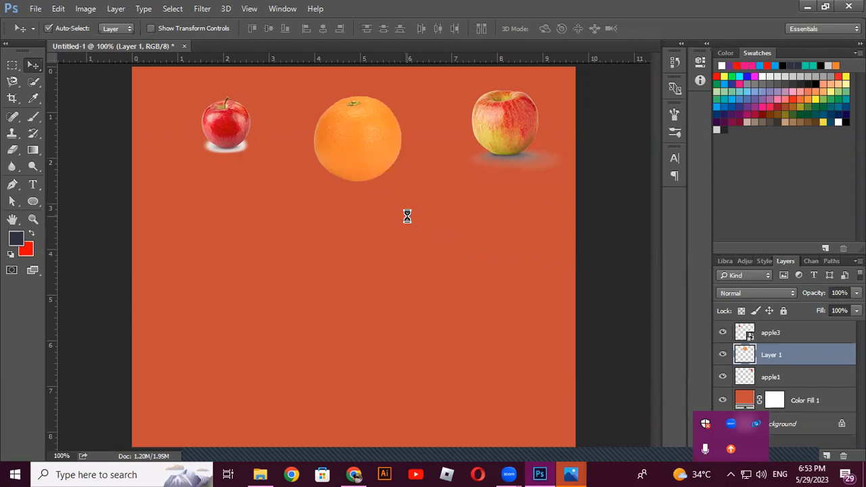
Start saving the document and open the classes folder on Local Disk (C:) as its location
key(ctrl+s)
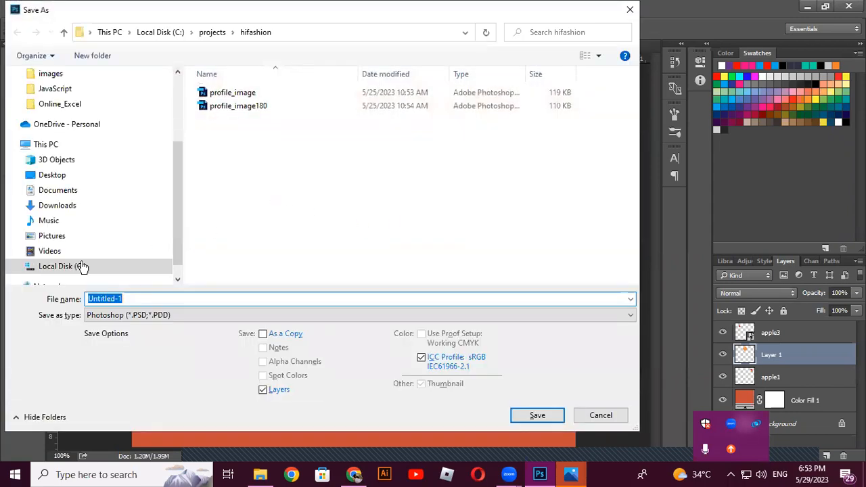
click(44, 271)
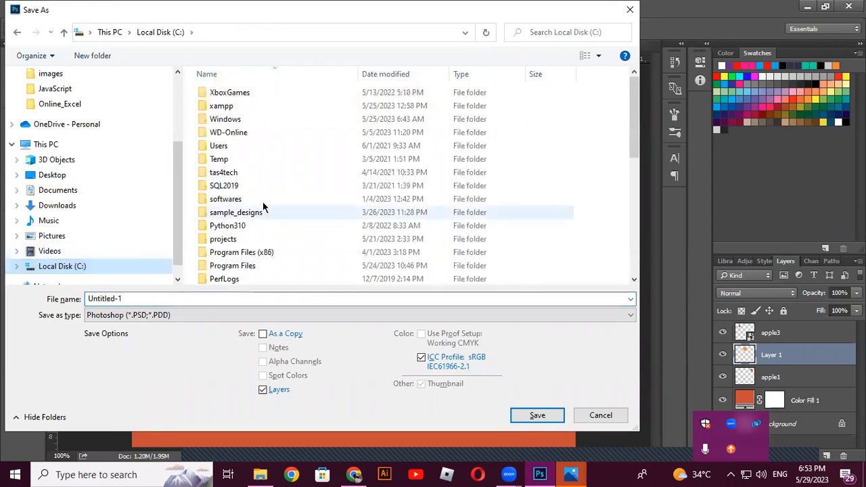
click(244, 240)
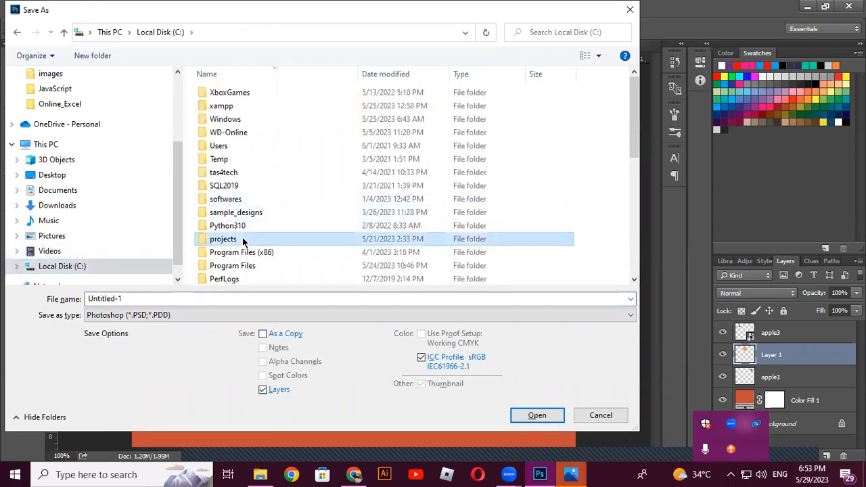
text(am)
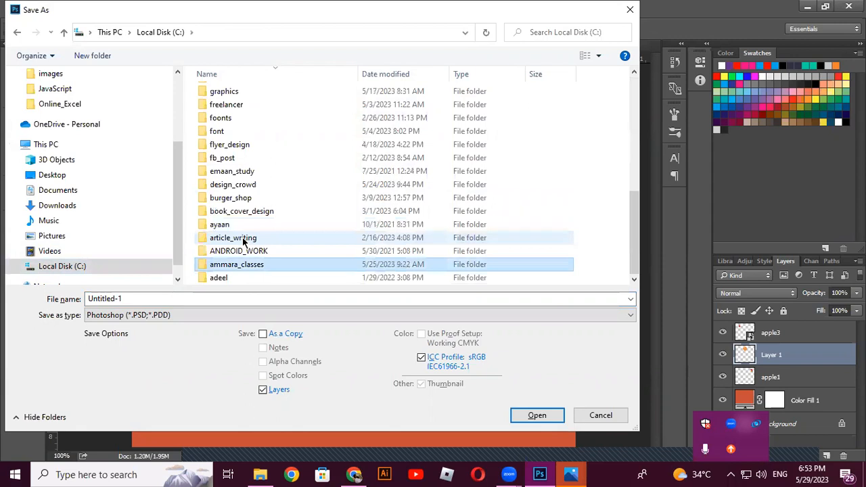
double_click(248, 266)
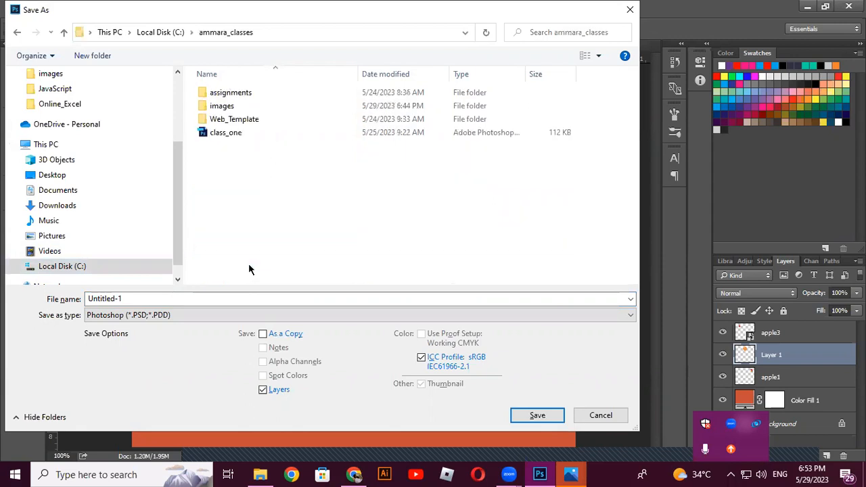
Save the document as a Photoshop file named class_two, keeping Maximize Compatibility on
click(232, 136)
click(167, 299)
click(252, 302)
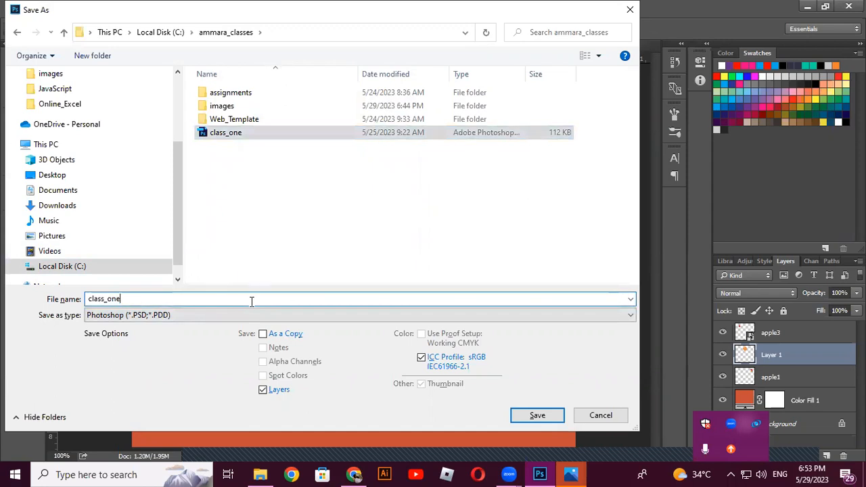
key(BackSpace)
key(BackSpace)
key(BackSpace)
text(tw)
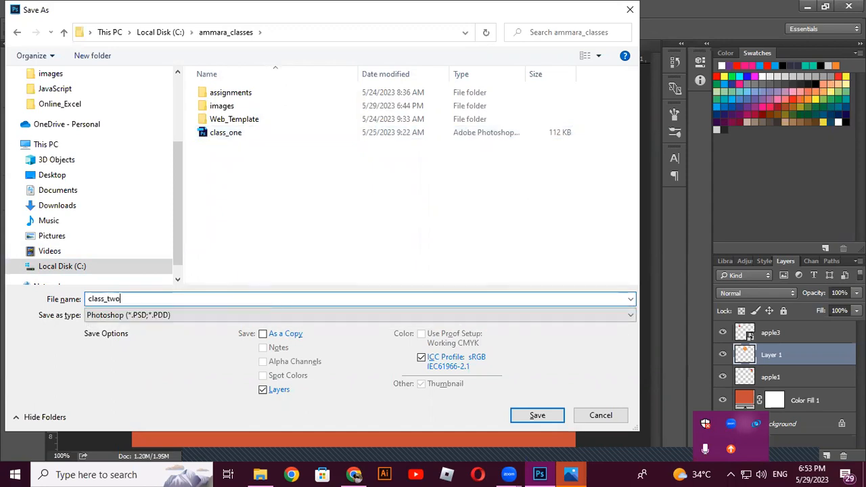
key(Return)
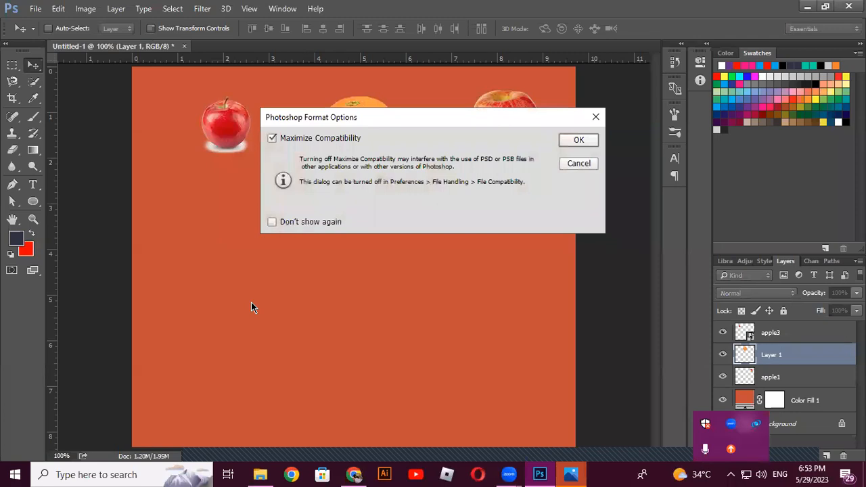
key(Return)
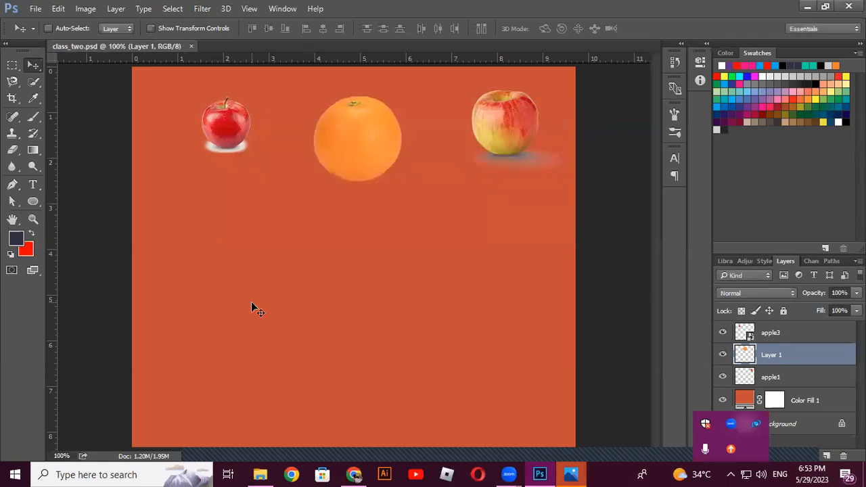
Place the orange2 image in the document, scale it to about 16% and position it below the row of fruit
click(267, 468)
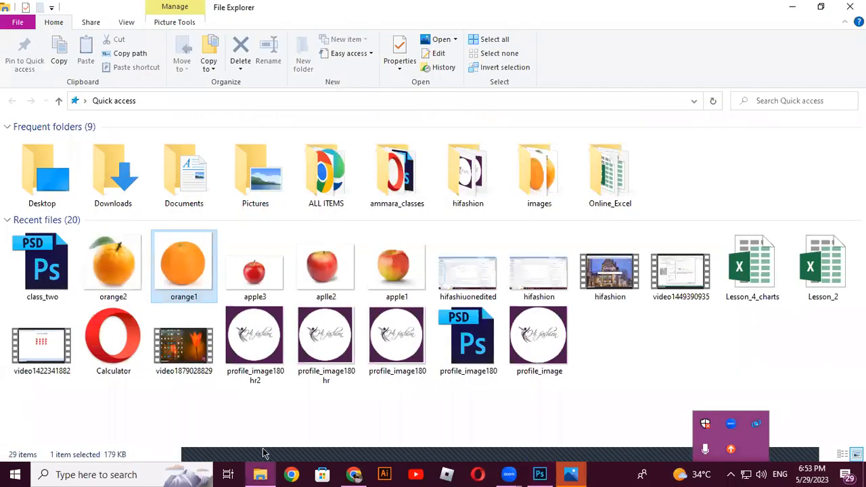
drag(125, 260, 347, 327)
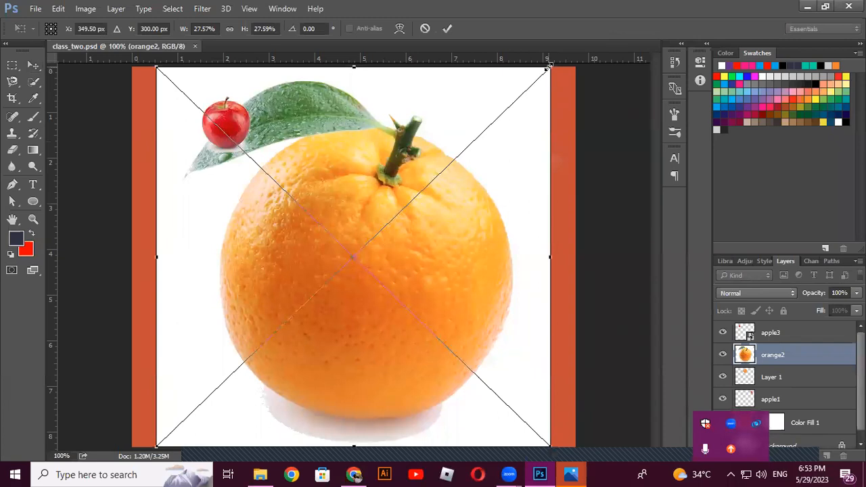
drag(550, 68, 444, 212)
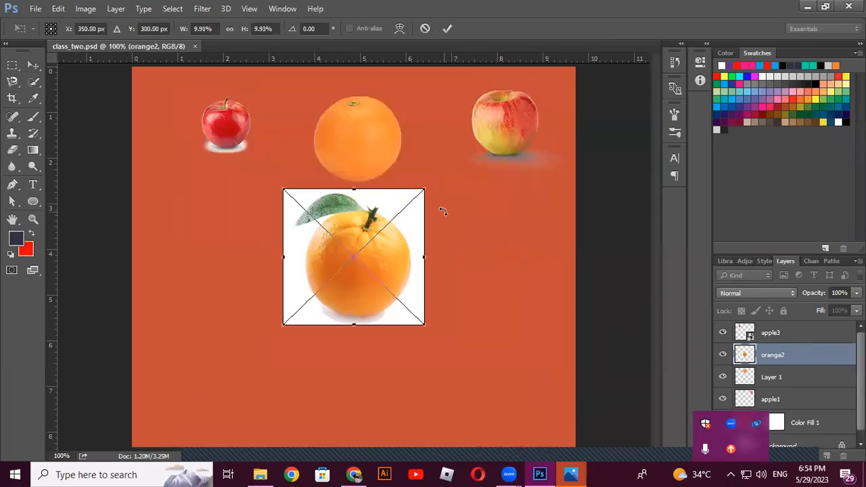
drag(425, 328, 471, 369)
drag(372, 214, 343, 263)
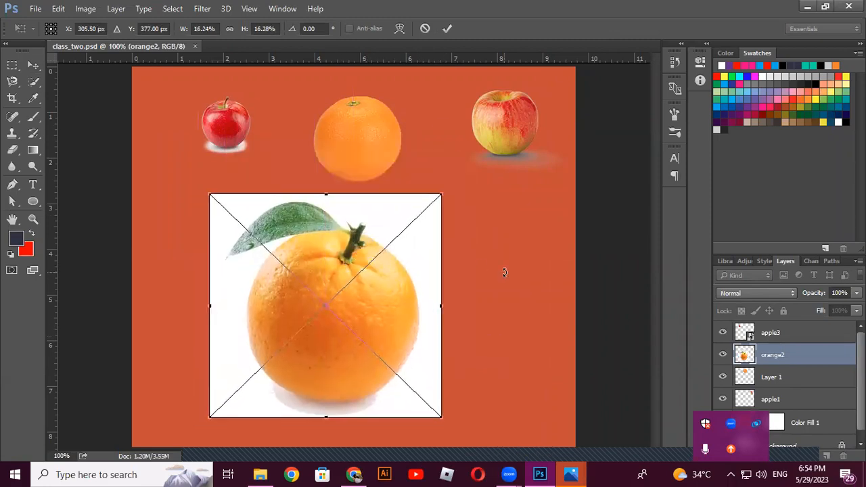
click(447, 29)
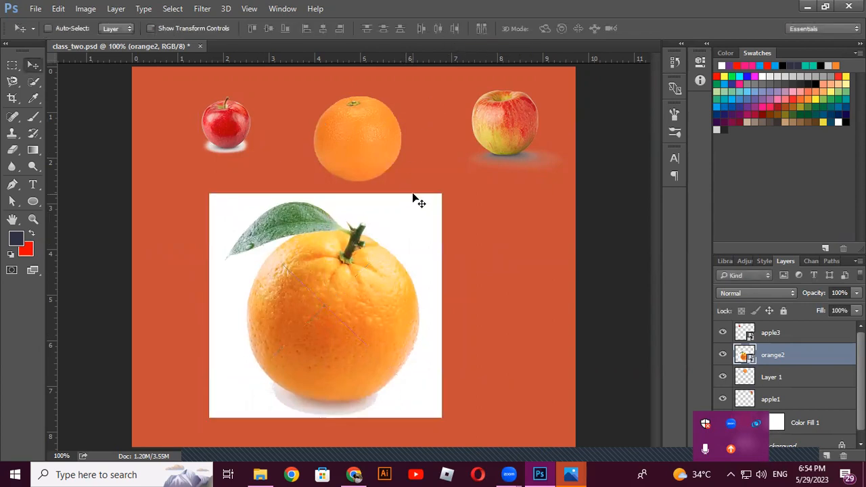
Quick-select the placed orange and most of its leaf, using a 23 px brush to add the orange's lower-right edge
click(43, 81)
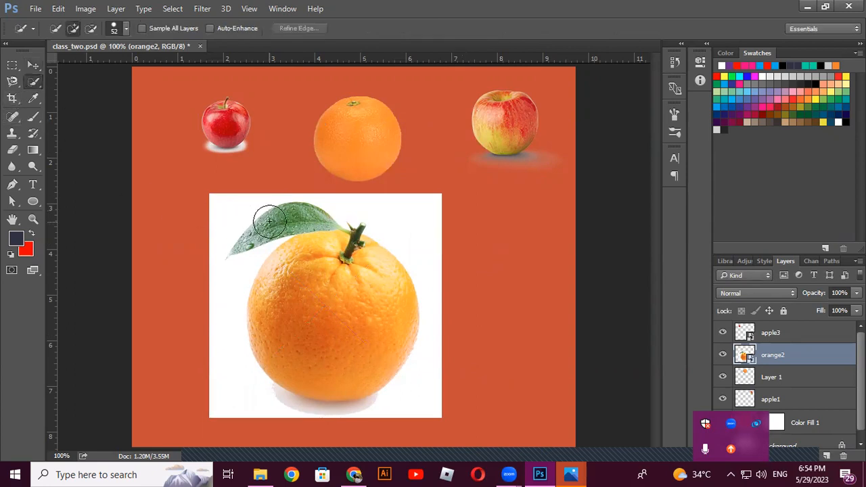
mouse_move(281, 220)
mouse_down()
mouse_move(324, 232)
mouse_move(361, 300)
mouse_move(372, 304)
mouse_move(365, 266)
mouse_move(383, 280)
mouse_move(392, 320)
mouse_move(361, 368)
mouse_move(315, 379)
mouse_move(283, 355)
mouse_move(268, 319)
mouse_move(284, 271)
mouse_up()
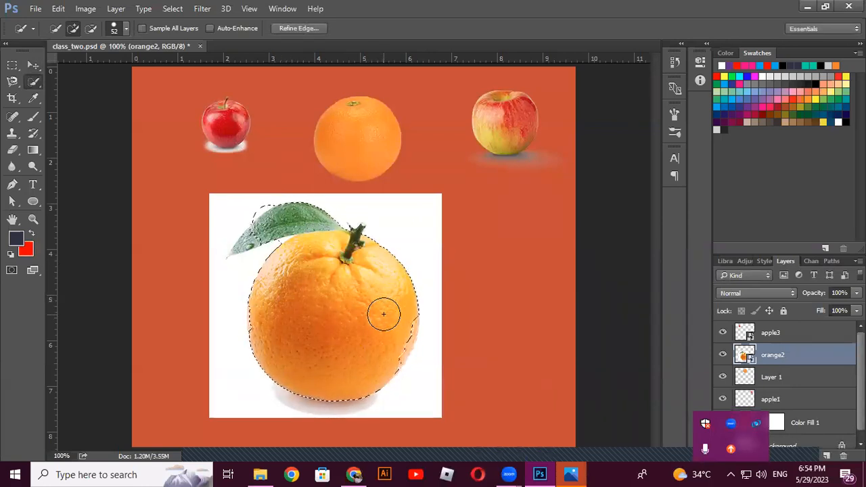
click(125, 29)
drag(85, 66, 88, 69)
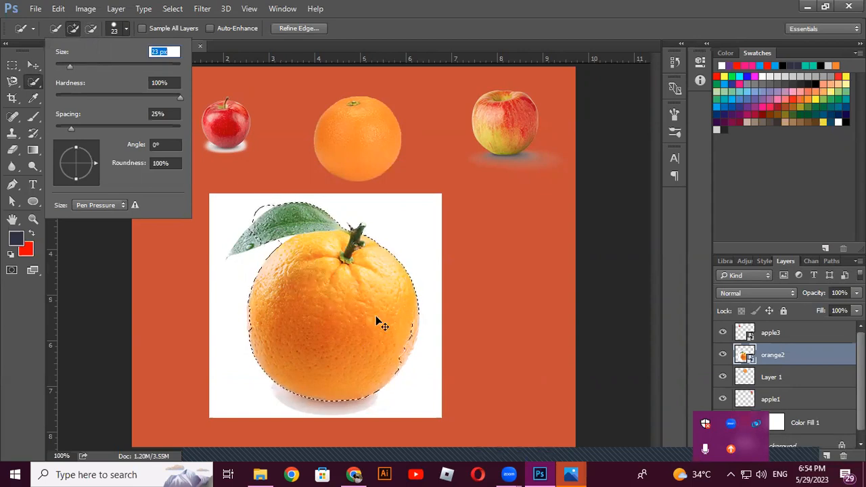
key(ctrl+plus)
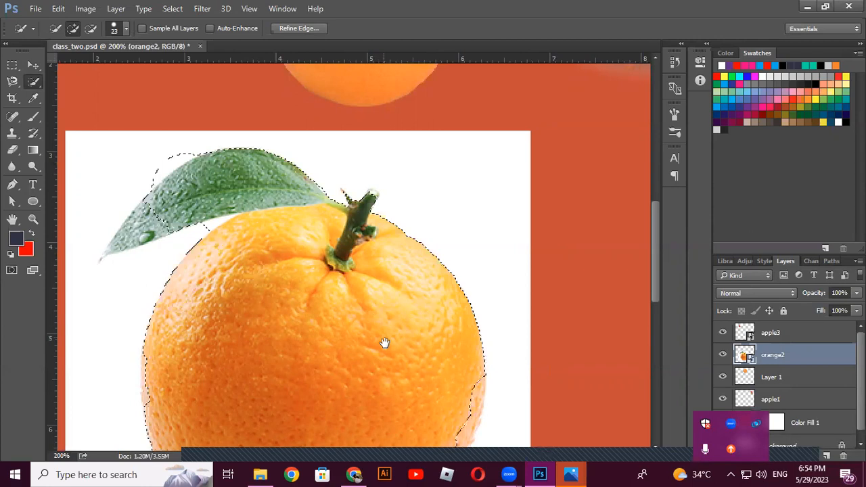
drag(396, 364, 379, 255)
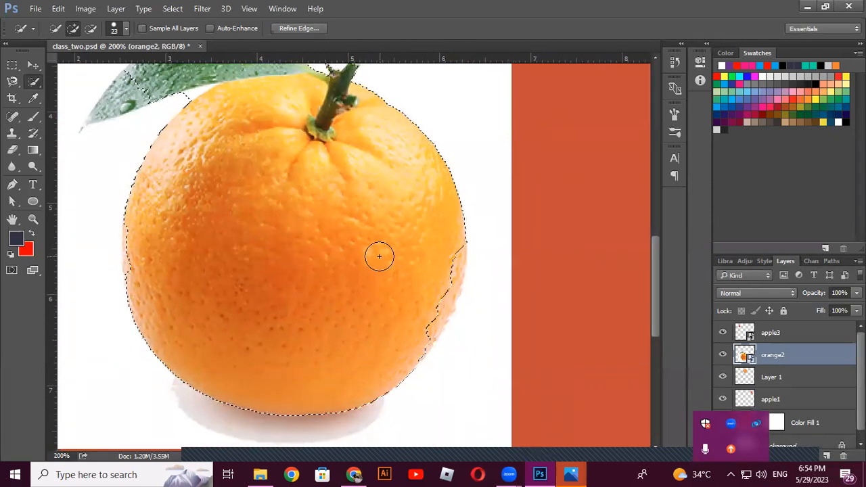
click(448, 248)
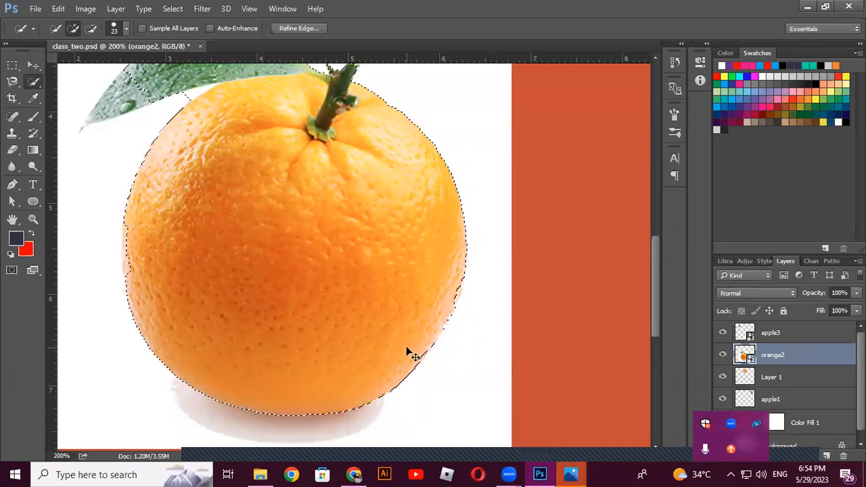
Reduce the Quick Selection brush to 6 px and refine the selection along the orange's lower-right edge
key(ctrl+plus)
key(ctrl+plus)
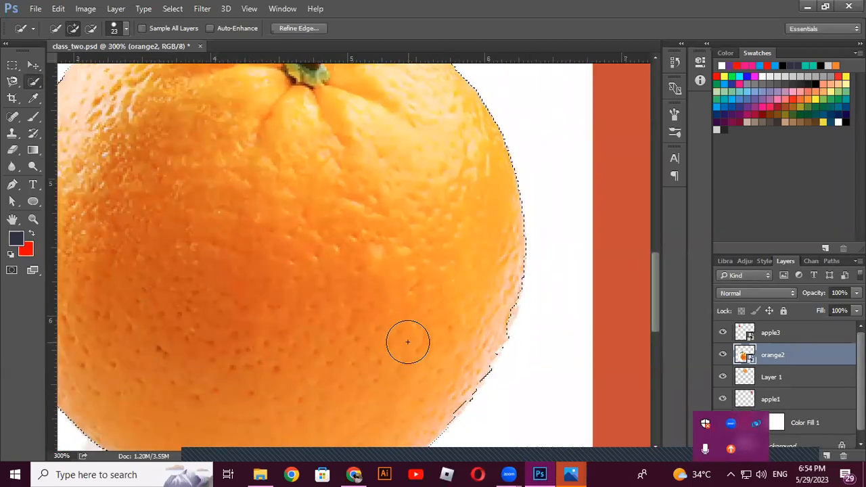
drag(401, 332, 368, 254)
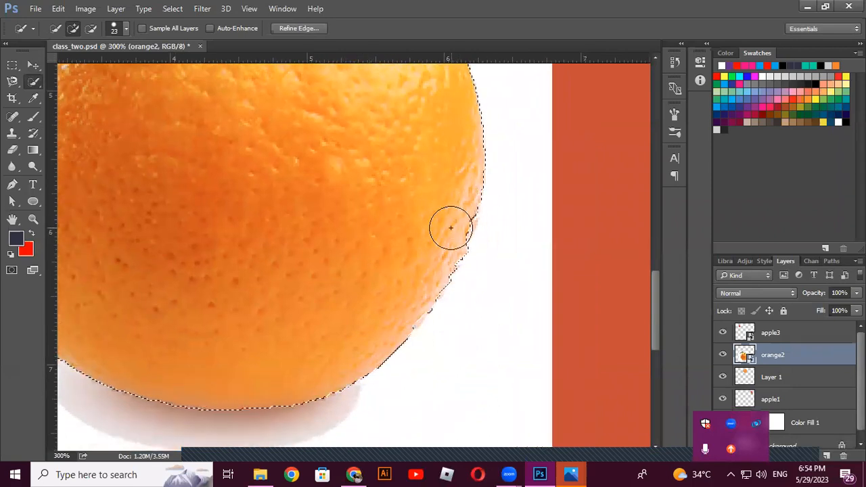
click(125, 29)
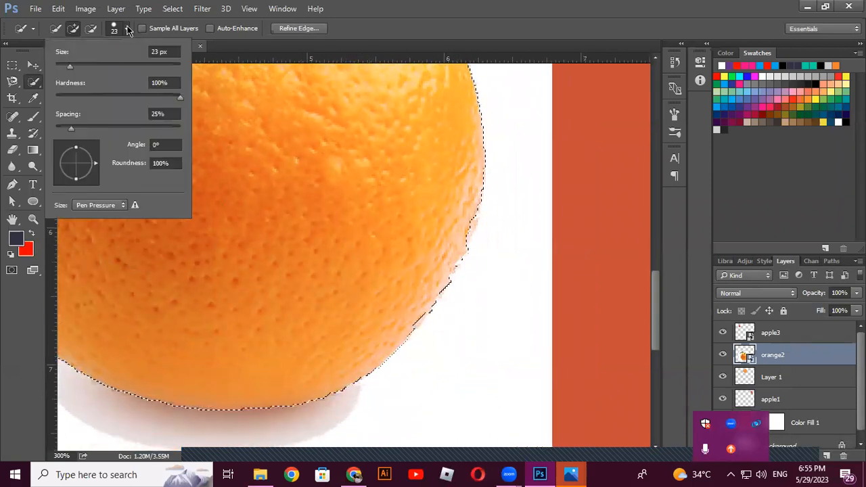
drag(70, 67, 44, 65)
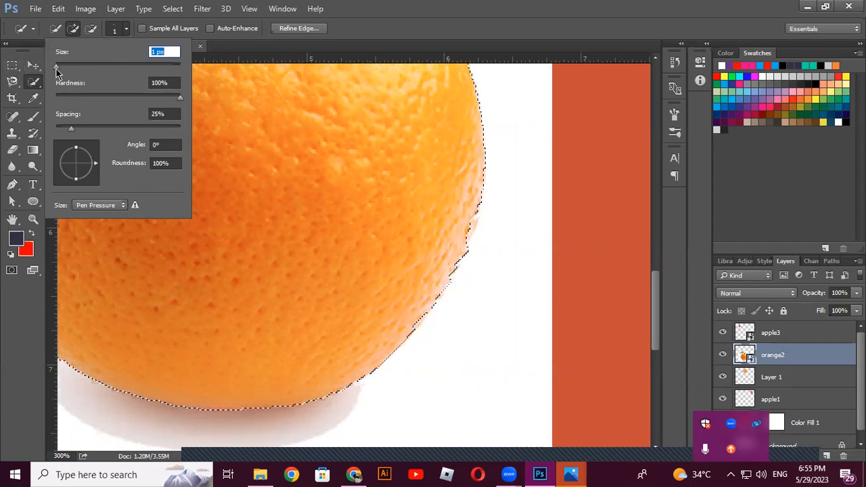
click(474, 197)
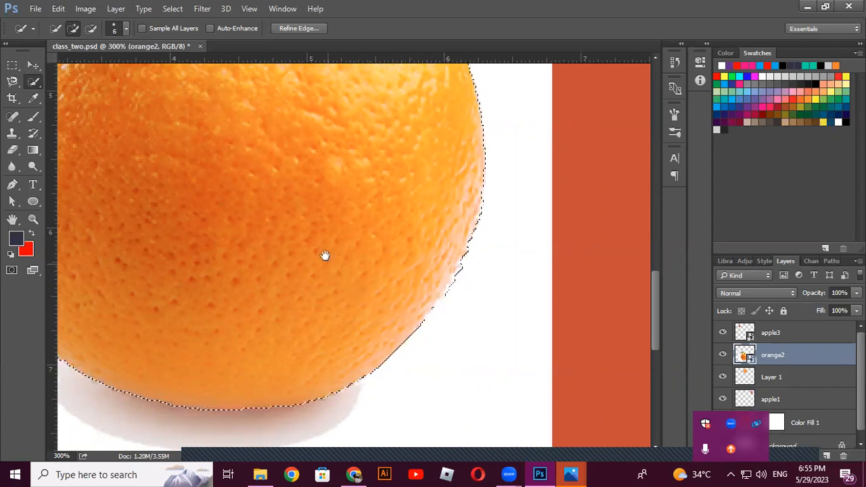
Extend the selection to the leaf's tip and subtract the white areas around the leaf's outline
drag(283, 160, 376, 320)
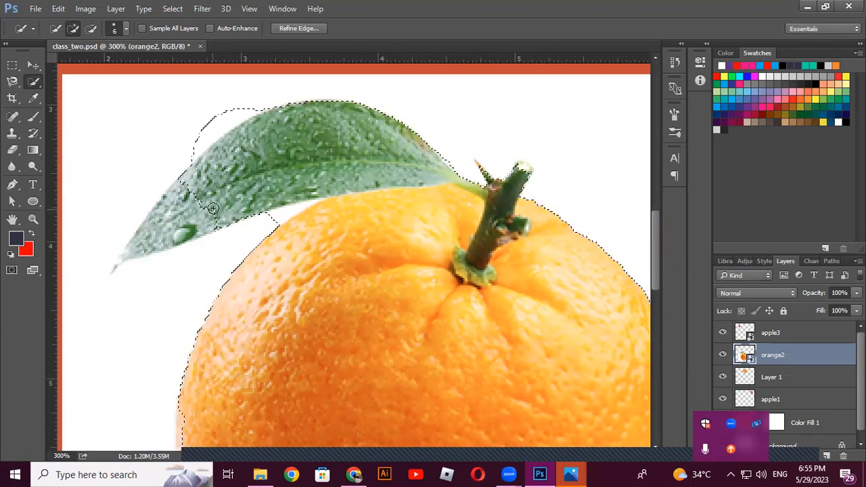
drag(189, 231, 133, 253)
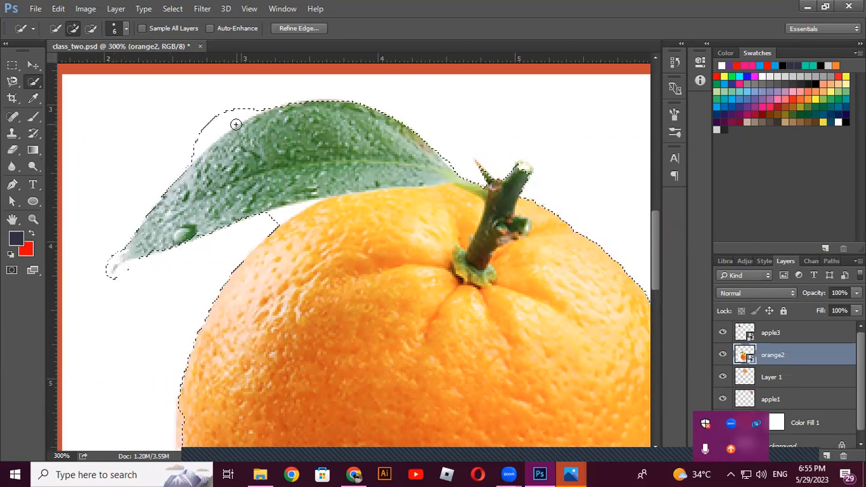
key(alt)
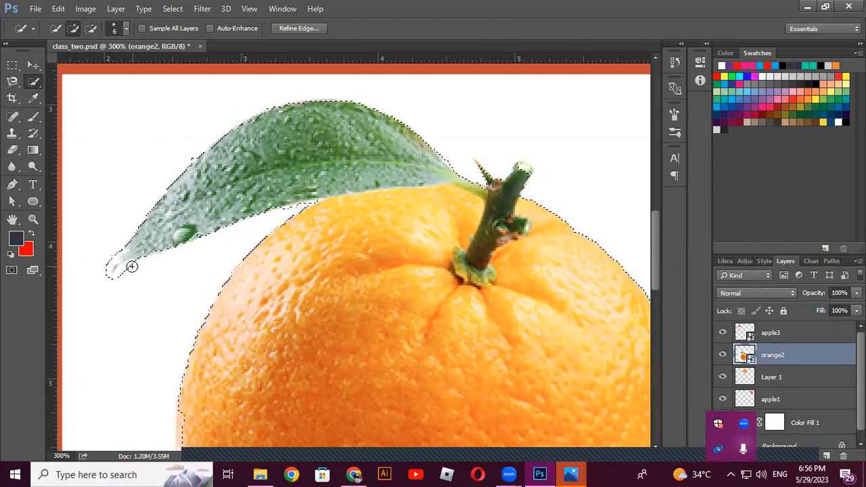
key(alt)
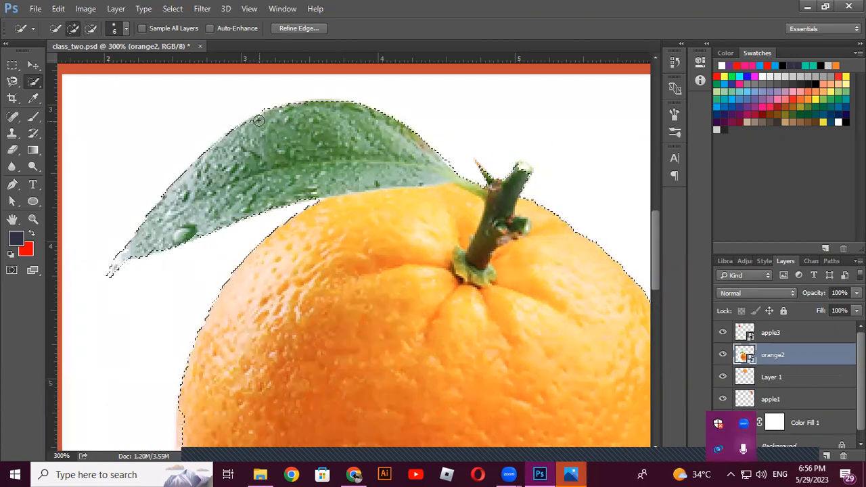
drag(263, 121, 263, 125)
key(alt)
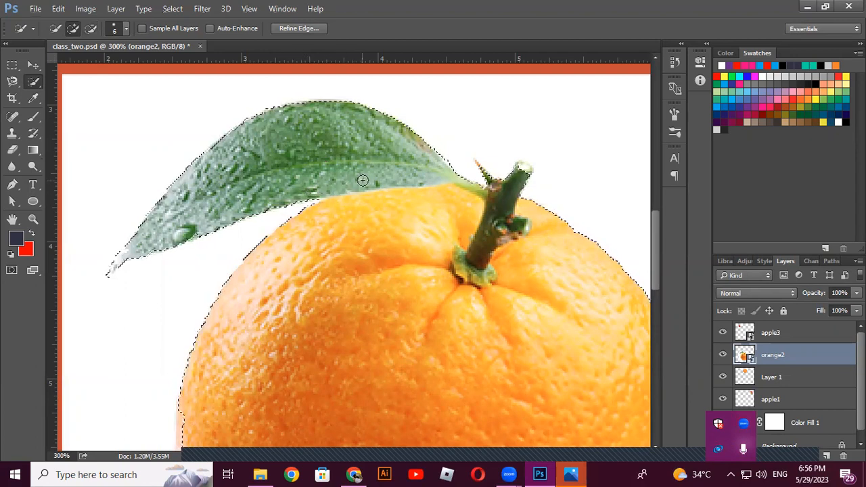
Add the missing strip along the orange's left edge to the selection
scroll(487, 227, down, 3)
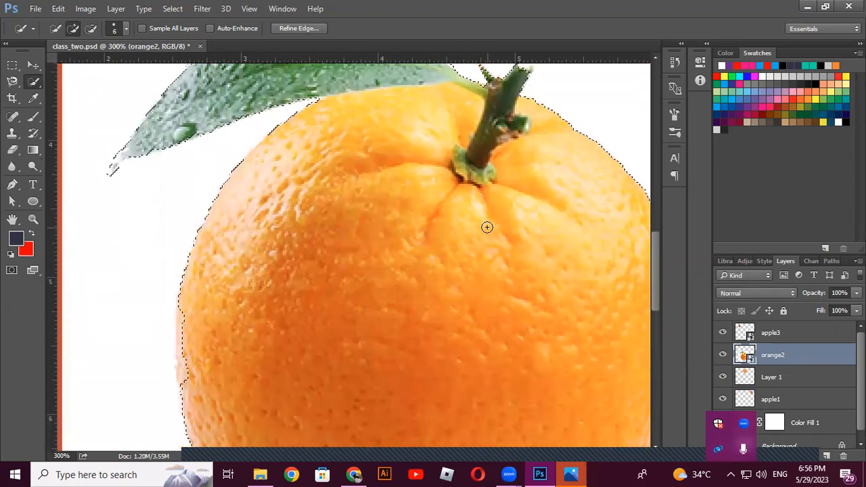
key(ctrl+minus)
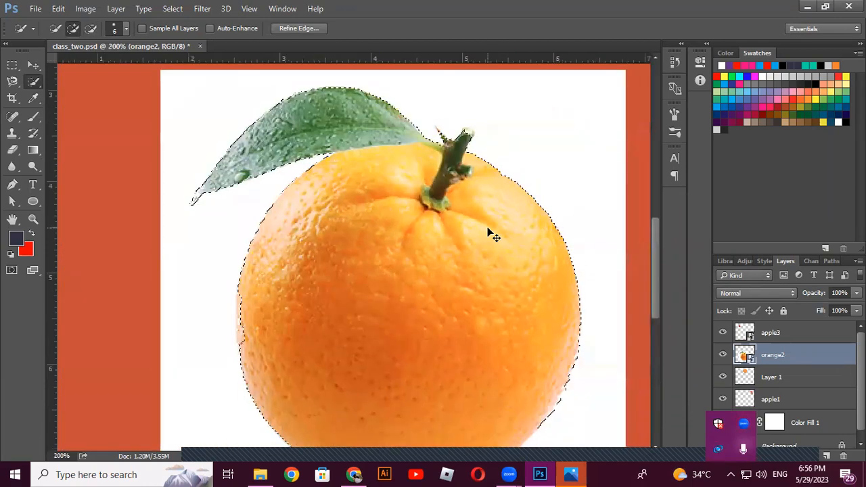
key(ctrl+minus)
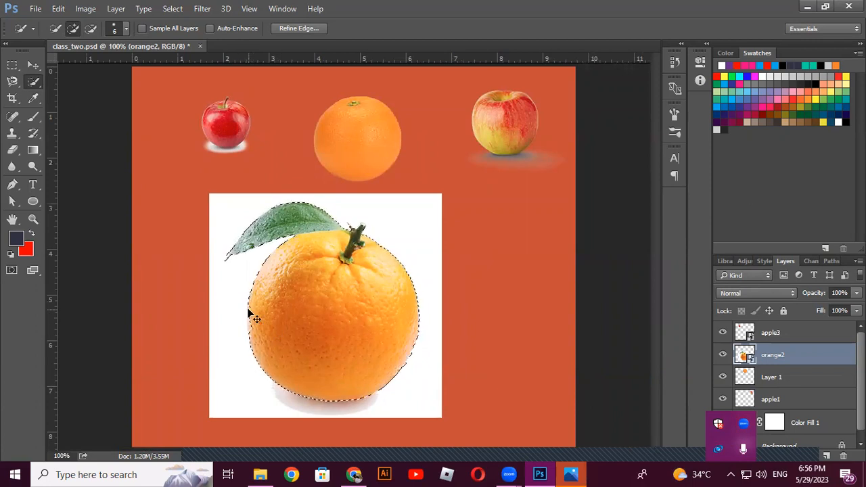
key(ctrl+plus)
drag(243, 329, 298, 302)
key(ctrl+plus)
drag(248, 341, 322, 298)
drag(259, 350, 359, 300)
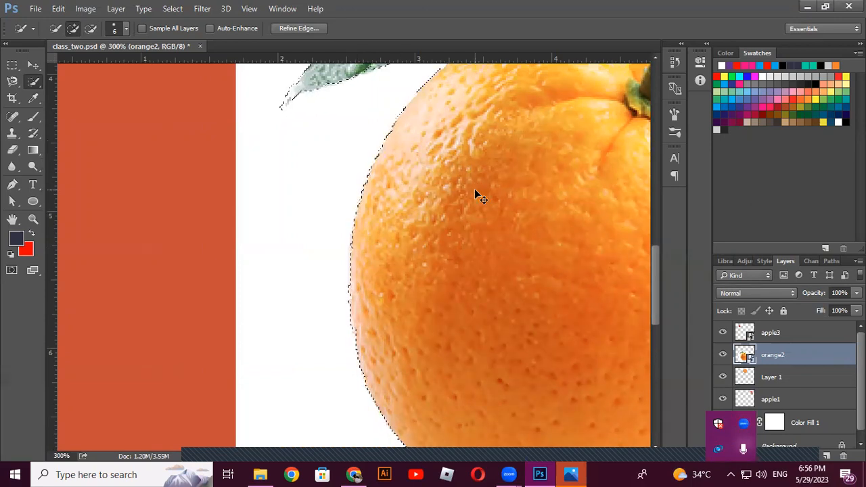
key(ctrl+minus)
key(ctrl+minus)
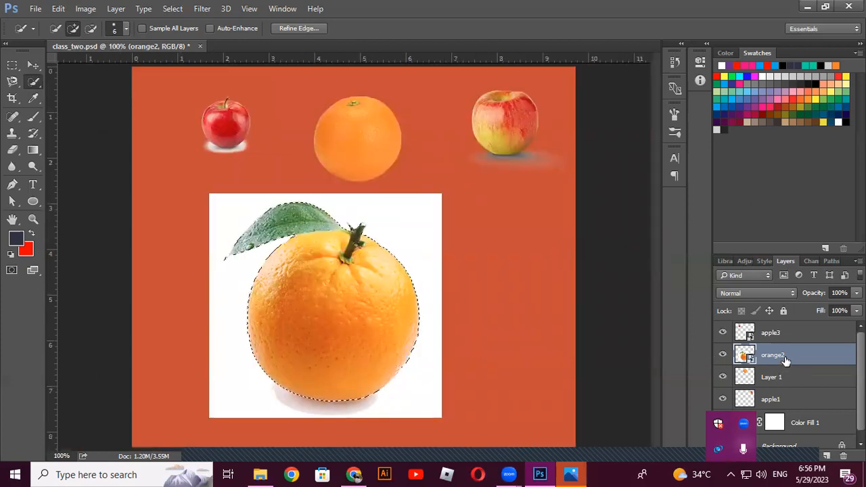
Rasterize the orange2 layer and copy the selected orange with its leaf onto a new layer moved to the canvas's right side
right_click(785, 359)
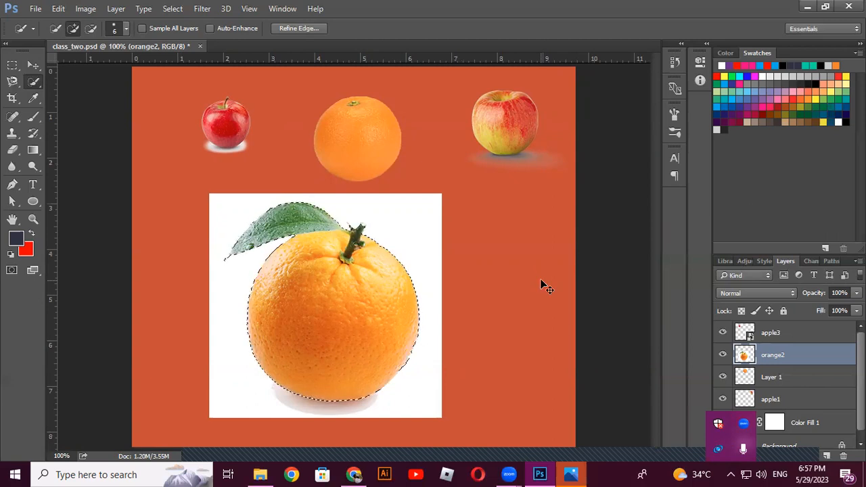
key(ctrl+j)
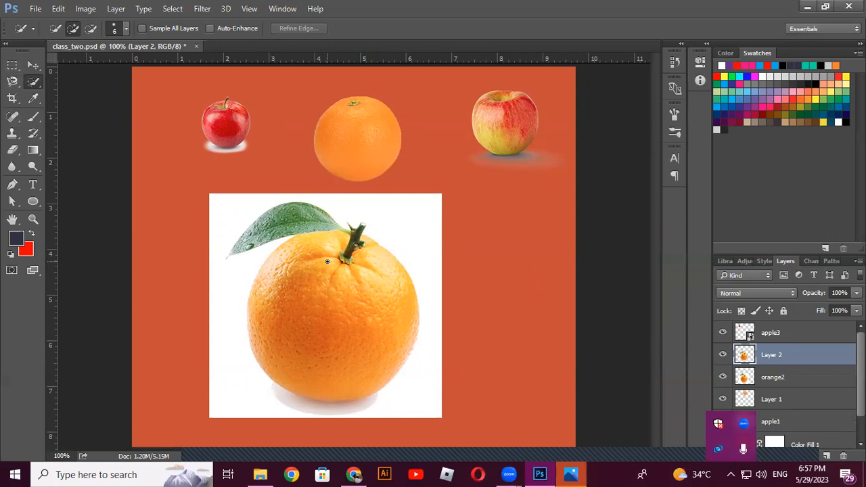
click(33, 65)
drag(321, 305, 520, 288)
Move the original orange2 image with its white background to the canvas's left edge and hide its layer
right_click(331, 300)
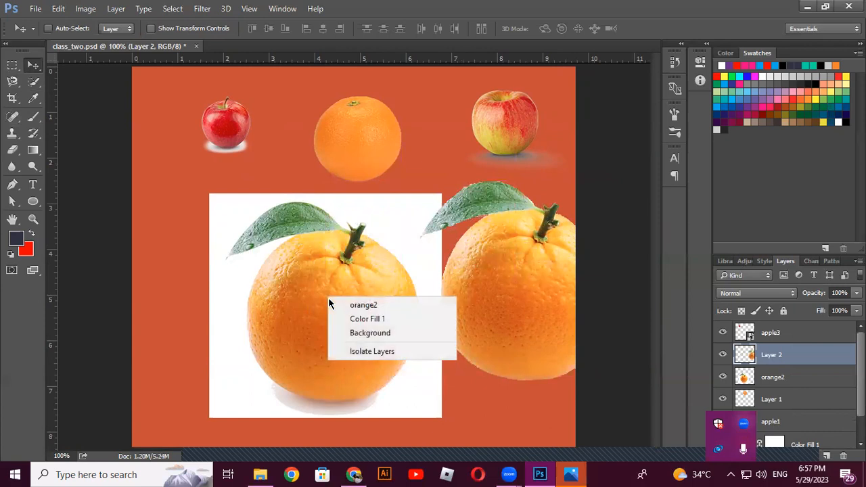
click(337, 305)
drag(336, 305, 260, 302)
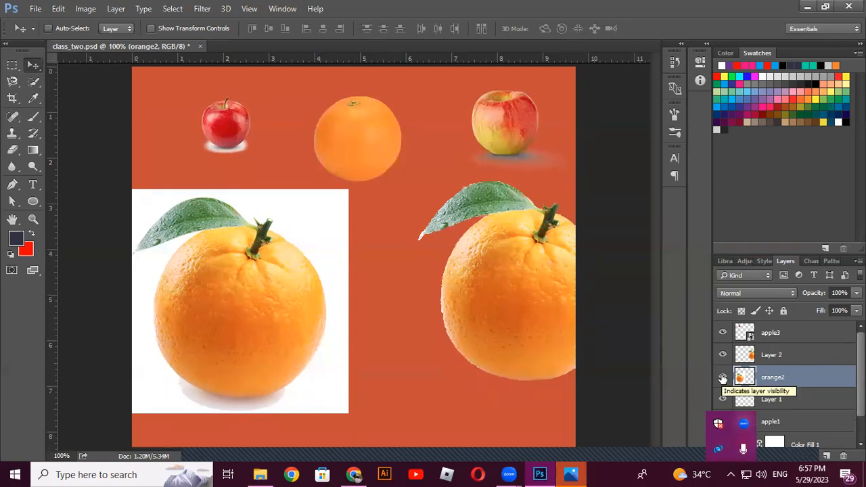
click(723, 377)
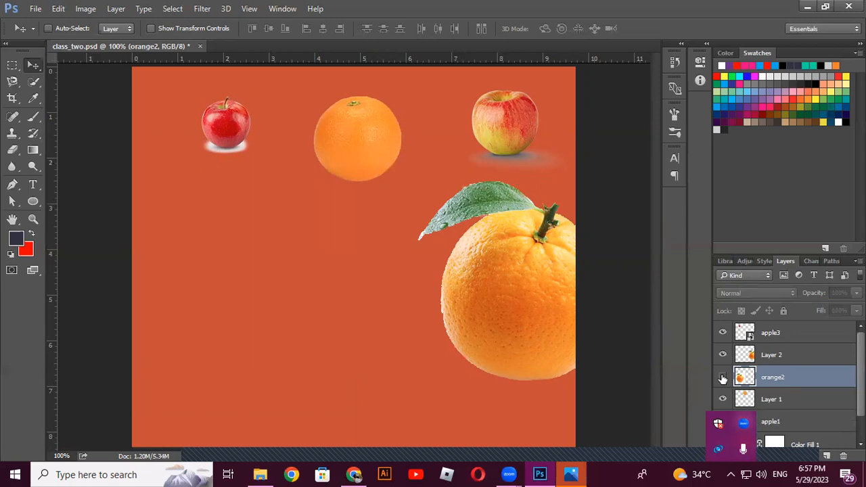
Select Layer 2 and move its cut-out orange with the leaf to the lower-left area of the canvas
right_click(555, 308)
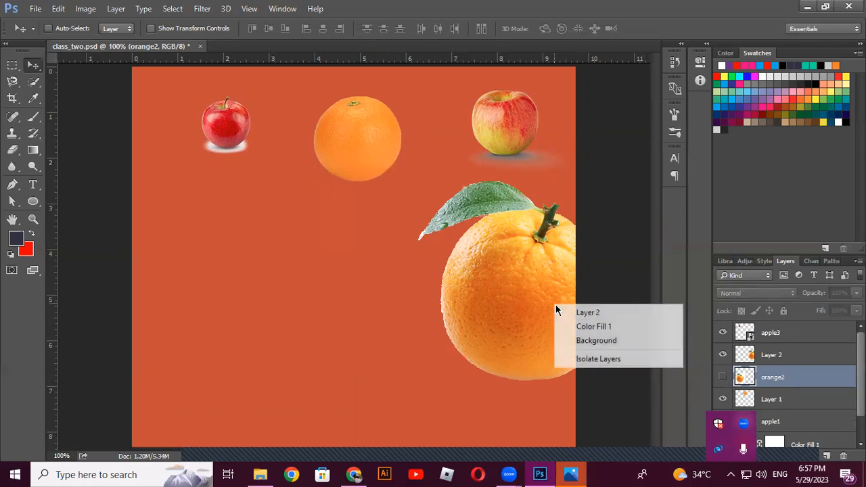
click(573, 311)
drag(537, 300, 284, 315)
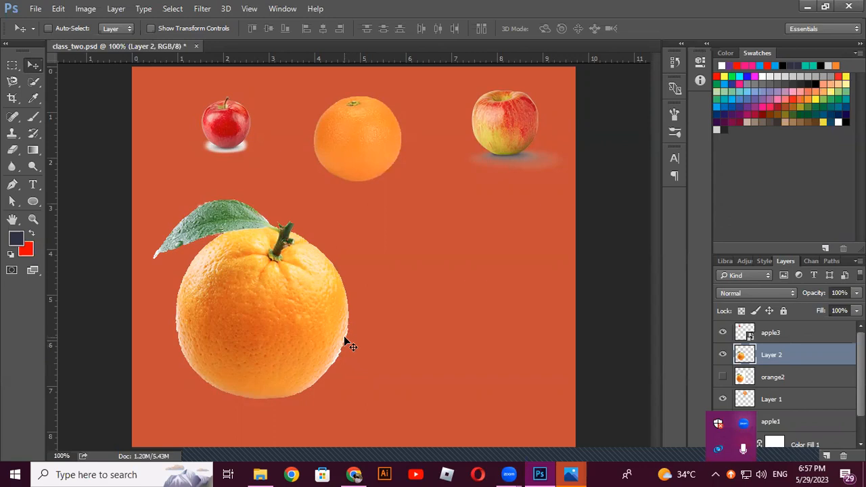
Set up the Eraser with a 3 px brush at 71% hardness for the orange's lower-right edge
scroll(345, 342, up, 2)
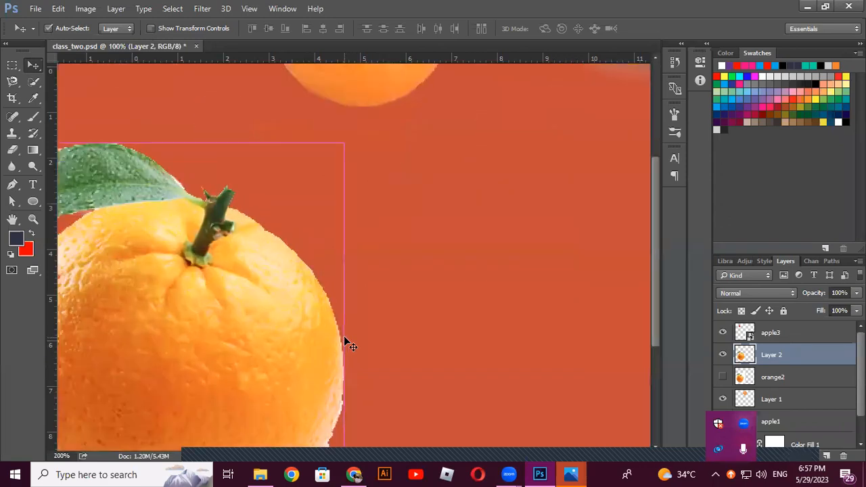
drag(344, 342, 369, 190)
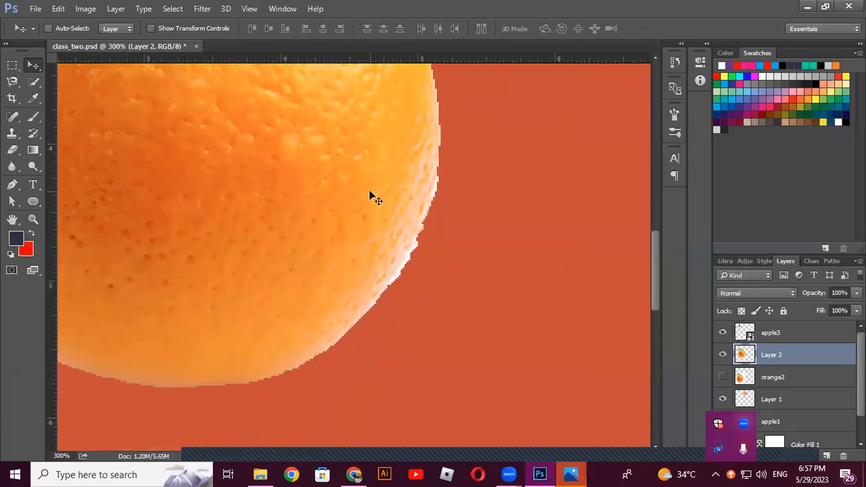
key(ctrl+plus)
key(ctrl+plus)
key(ctrl+plus)
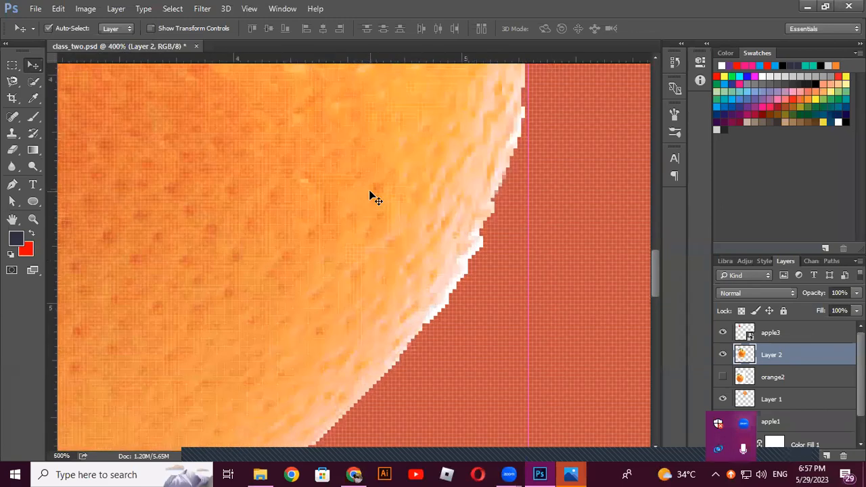
key(ctrl+minus)
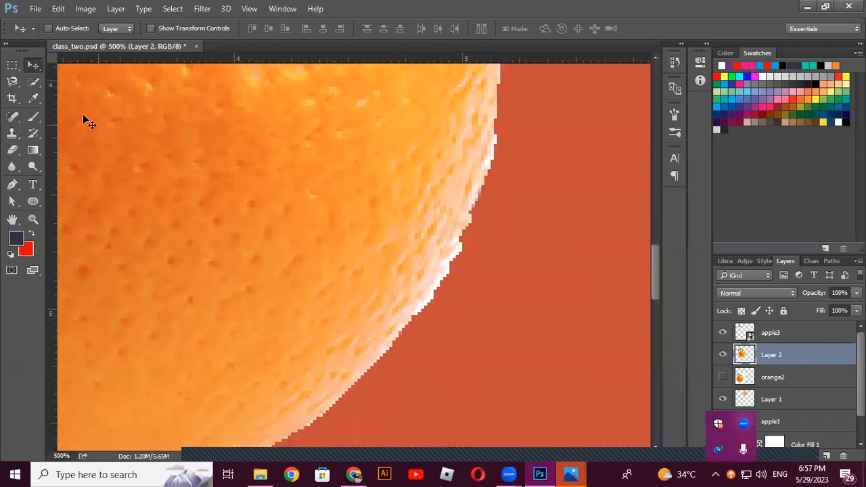
click(15, 150)
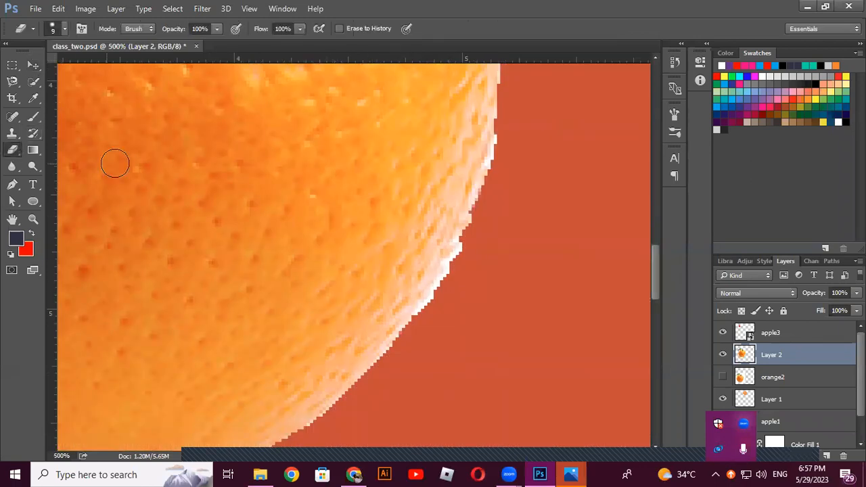
click(65, 30)
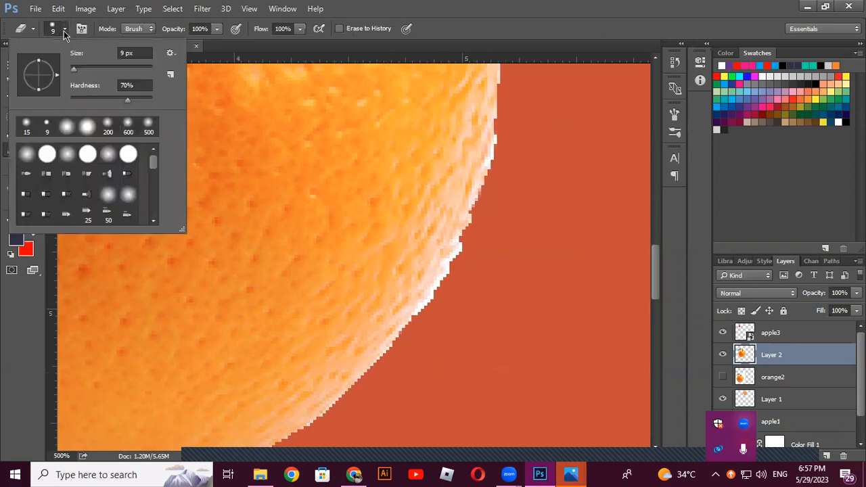
click(73, 68)
drag(124, 52, 116, 54)
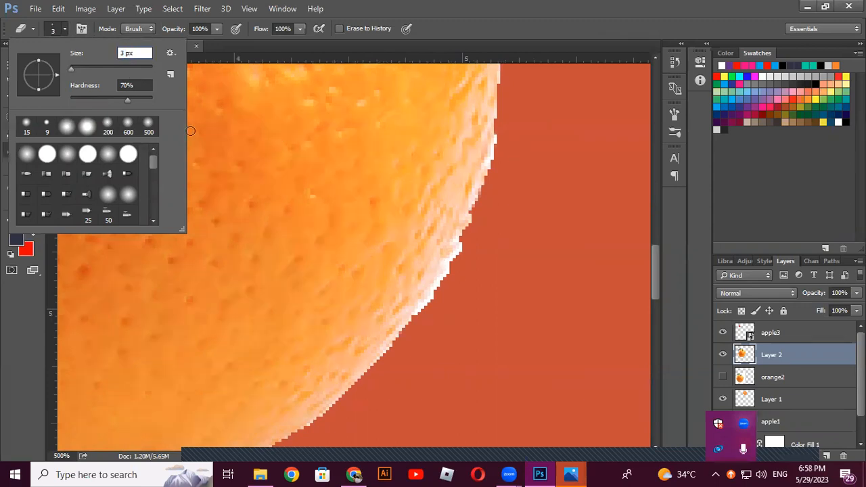
click(128, 100)
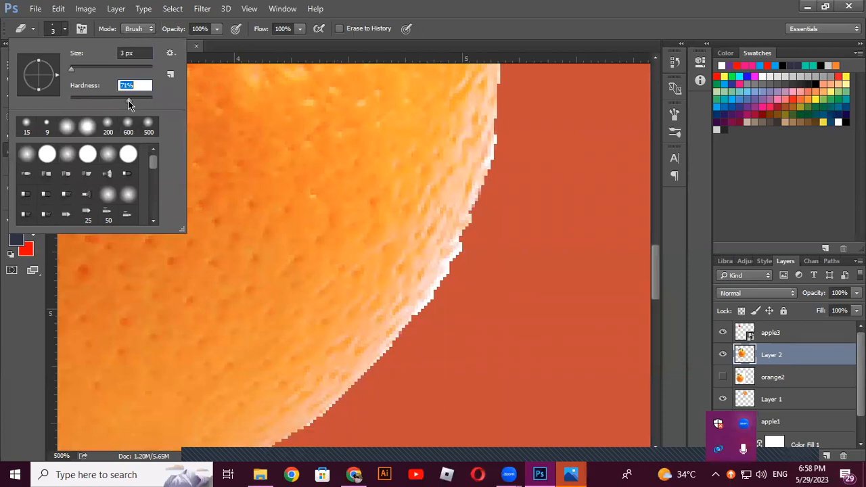
click(500, 135)
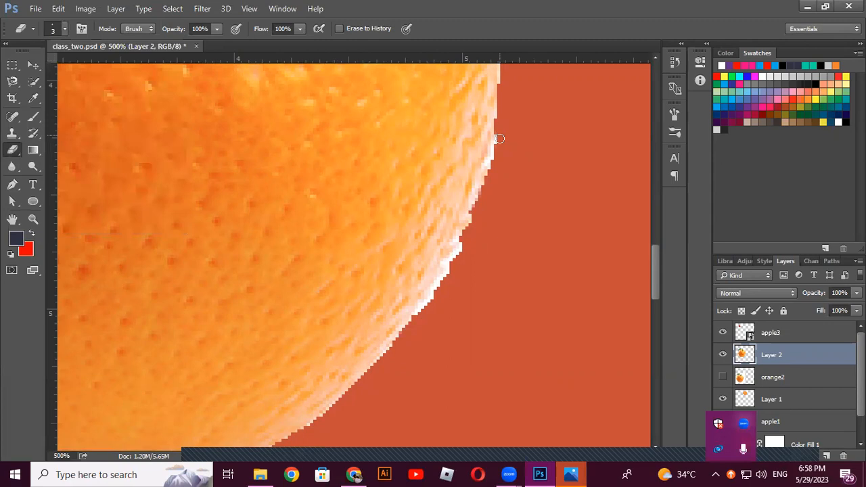
Erase the white fringe along the lower-right edge of the cut-out orange on Layer 2
mouse_move(498, 145)
mouse_down()
mouse_move(463, 251)
mouse_move(419, 320)
mouse_move(464, 240)
mouse_up()
mouse_move(428, 310)
mouse_down()
mouse_move(421, 316)
mouse_move(457, 257)
mouse_up()
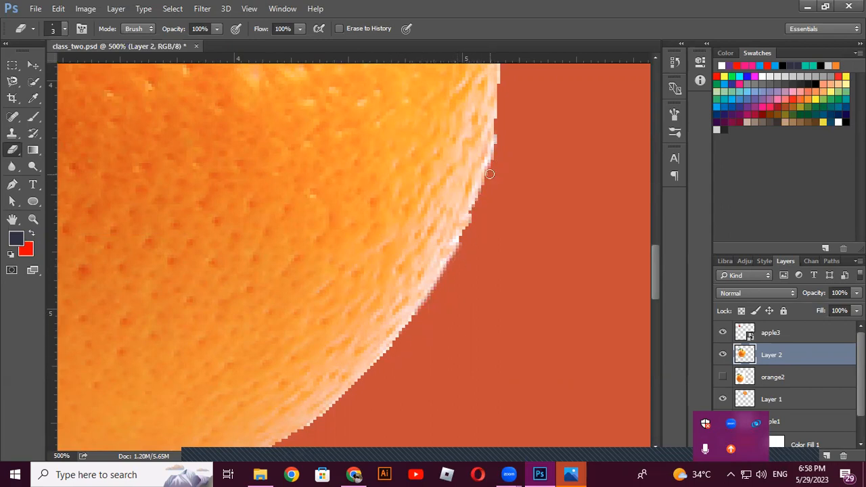
drag(501, 133, 504, 115)
mouse_move(500, 115)
mouse_down()
mouse_move(469, 233)
mouse_move(417, 318)
mouse_up()
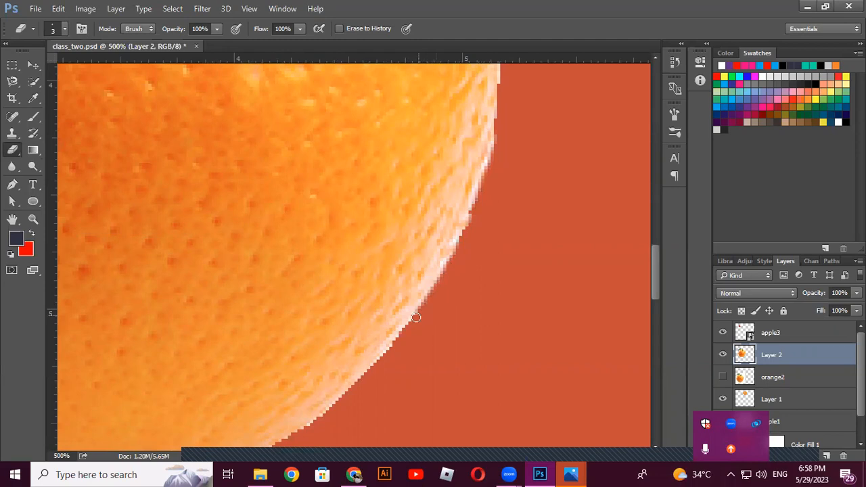
mouse_move(393, 350)
mouse_down()
mouse_move(387, 362)
mouse_move(406, 342)
mouse_up()
scroll(406, 345, down, 4)
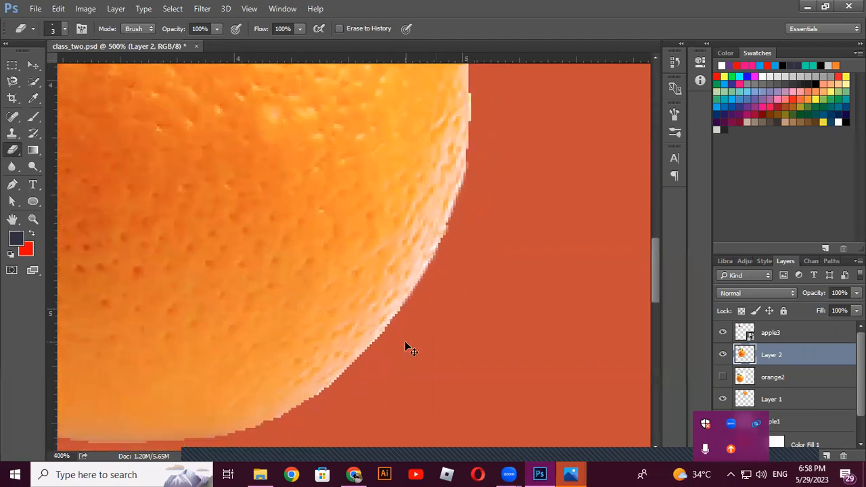
scroll(420, 306, down, 3)
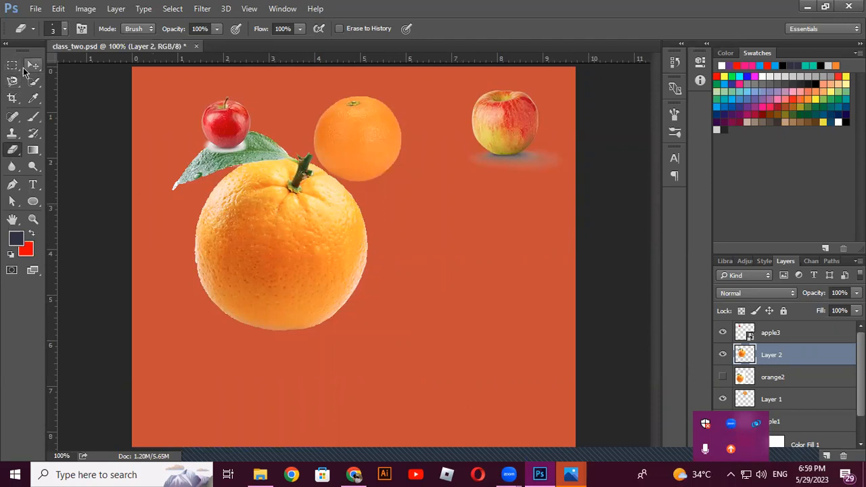
Scale down the cut-out orange on Layer 2 and place it near the canvas's left edge, below the small red apple
click(32, 65)
drag(308, 249, 437, 335)
key(ctrl+t)
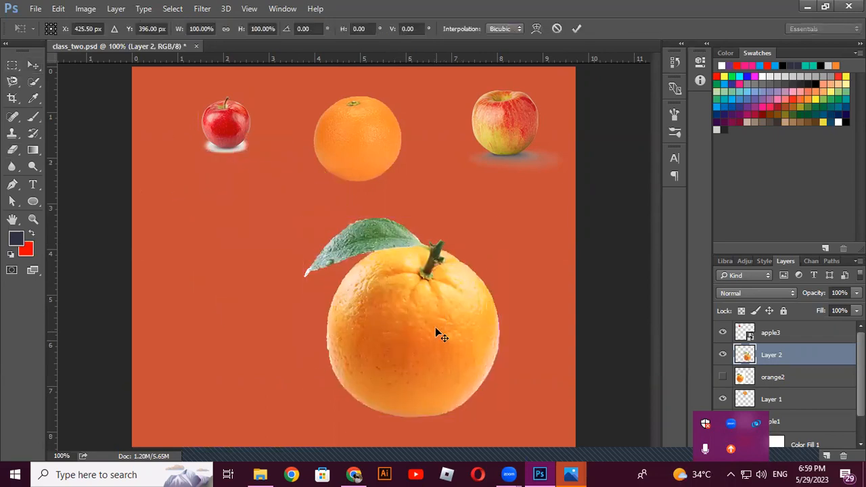
drag(500, 217, 461, 259)
drag(447, 335, 246, 249)
click(577, 28)
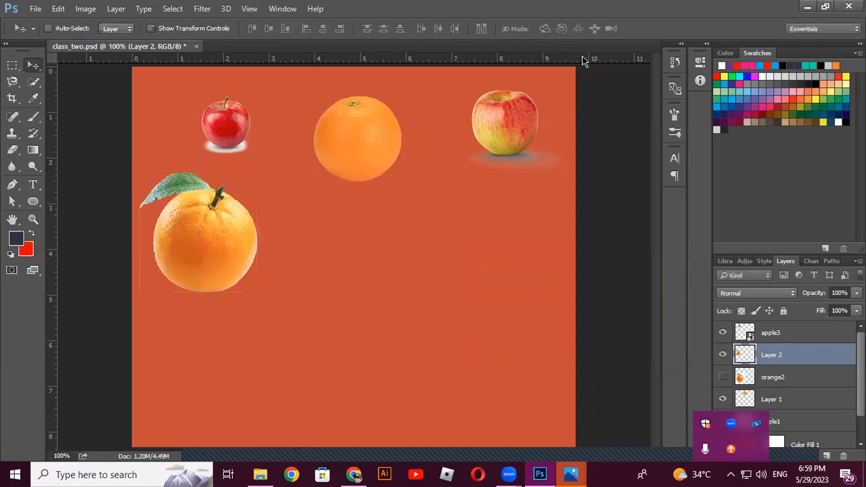
click(262, 474)
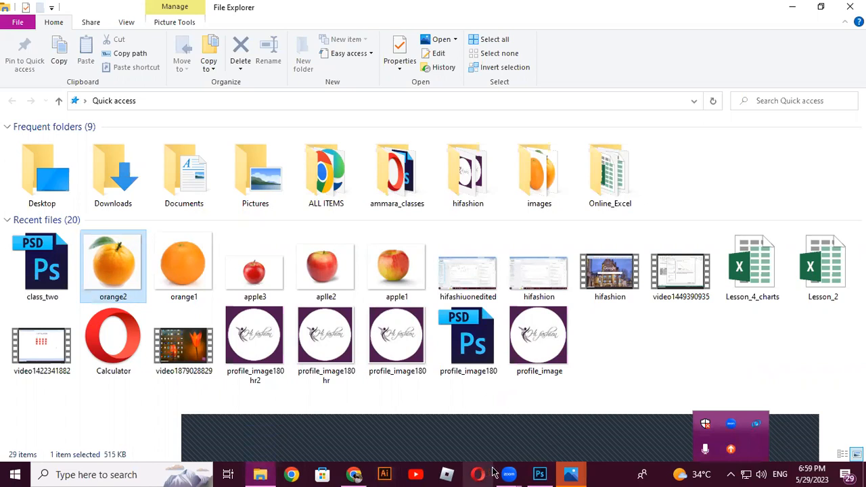
click(353, 474)
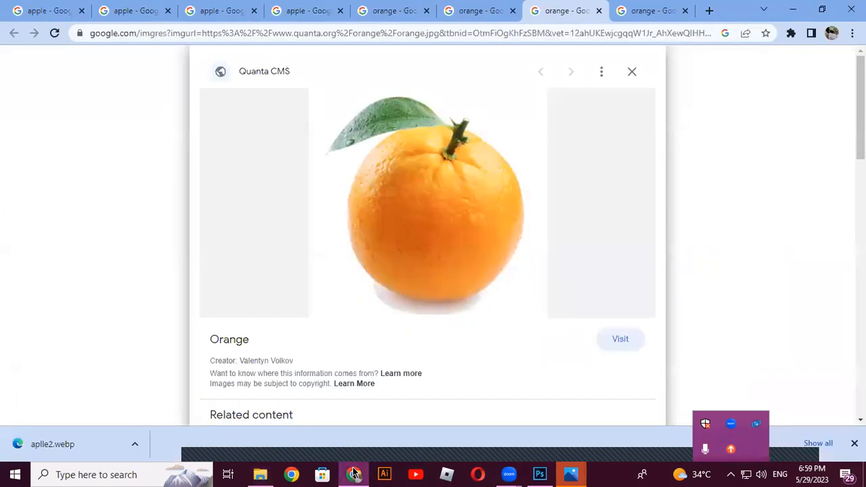
click(353, 474)
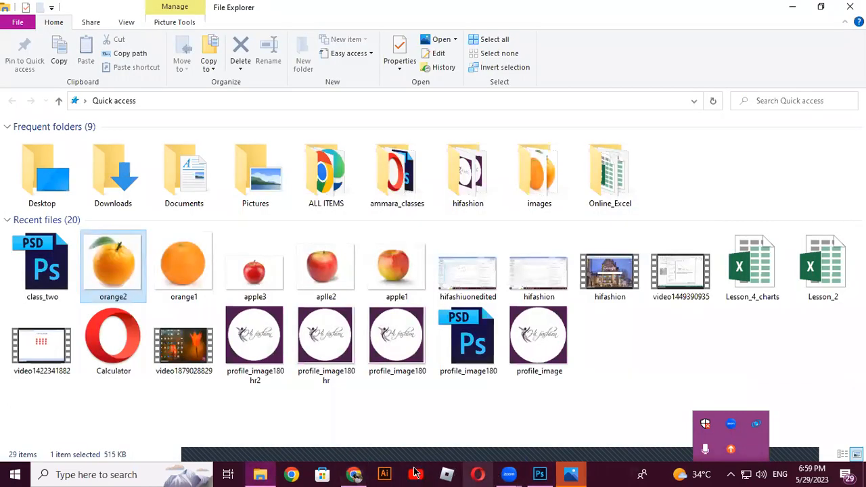
click(540, 474)
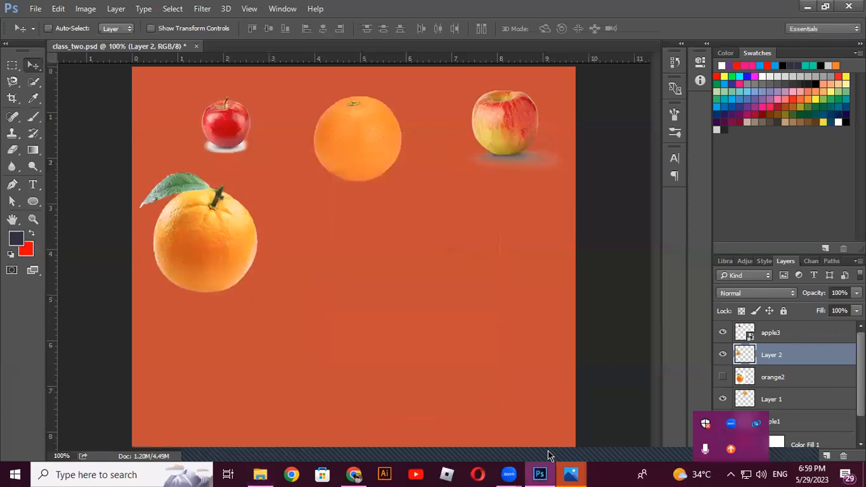
Show the orange2 layer and move the small leafed orange to the canvas's top edge beside the red-yellow apple
click(723, 377)
drag(332, 231, 403, 227)
right_click(276, 251)
click(298, 255)
drag(292, 201, 450, 103)
Shift the plain orange on Layer 1 to the left and move apple3 towards the canvas's upper-left corner
right_click(354, 122)
click(362, 127)
drag(339, 133, 291, 133)
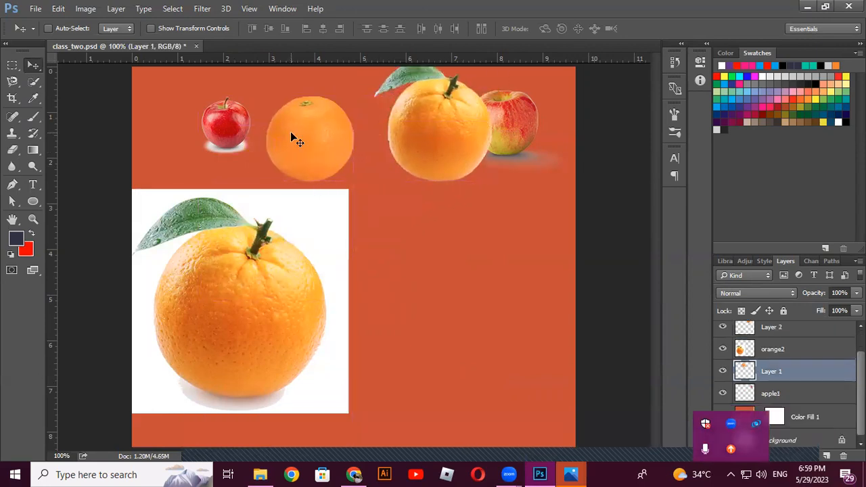
right_click(223, 124)
click(230, 132)
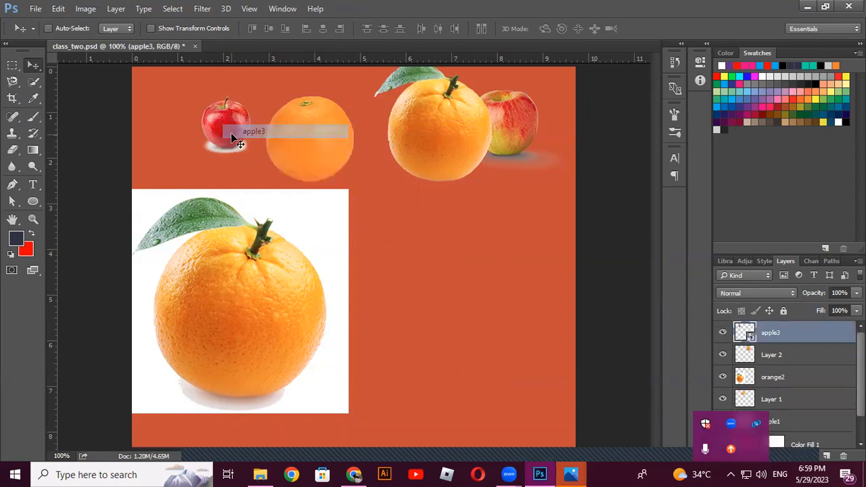
drag(231, 133, 186, 119)
Move the plain orange up and left beside apple3, and shift the leafed orange left, clear of the red-yellow apple
right_click(311, 125)
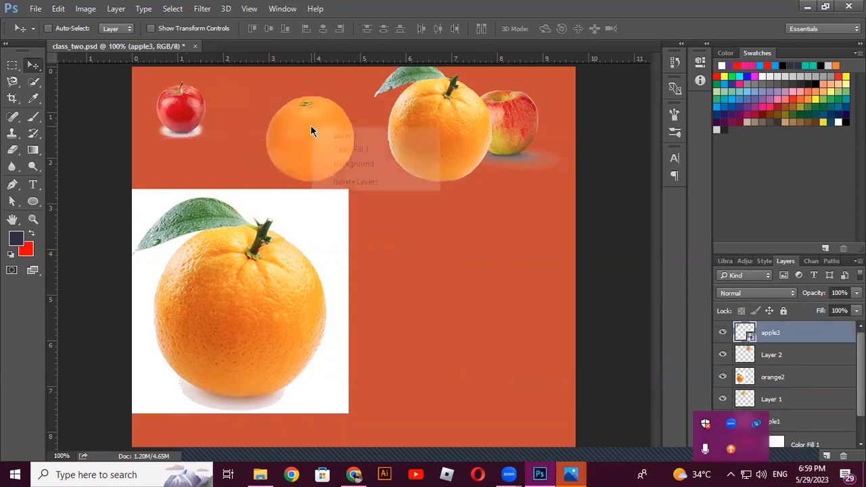
click(339, 134)
drag(338, 135, 297, 119)
right_click(425, 136)
click(433, 140)
drag(433, 140, 390, 143)
Move the orange2 image with its white background to the lower middle of the canvas
right_click(319, 286)
click(311, 296)
drag(313, 308, 415, 317)
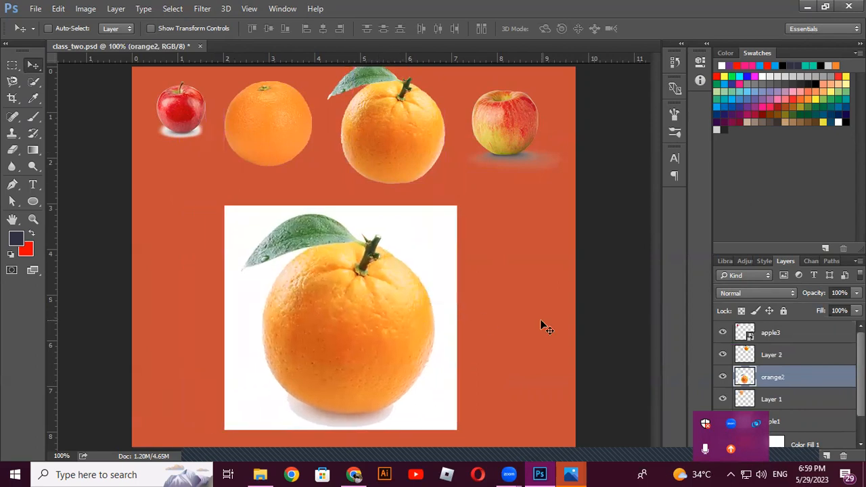
Select the white background around orange2 with the Magic Wand, delete it and clear the selection
click(37, 84)
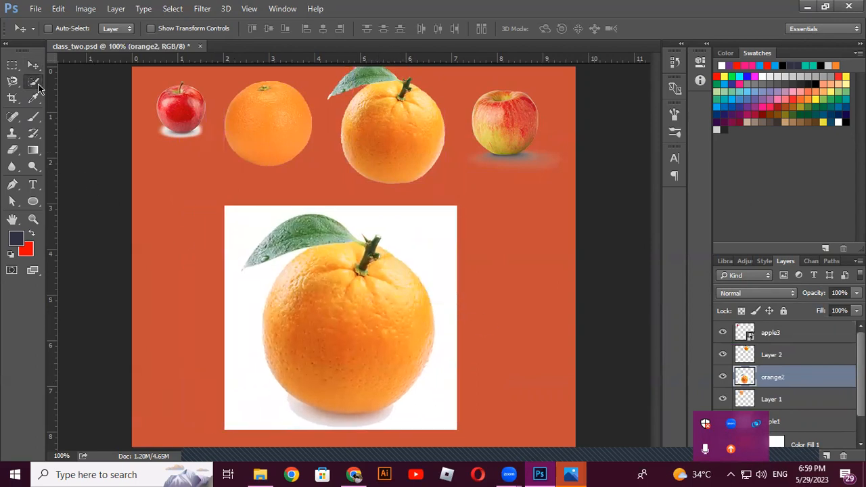
right_click(39, 86)
click(71, 93)
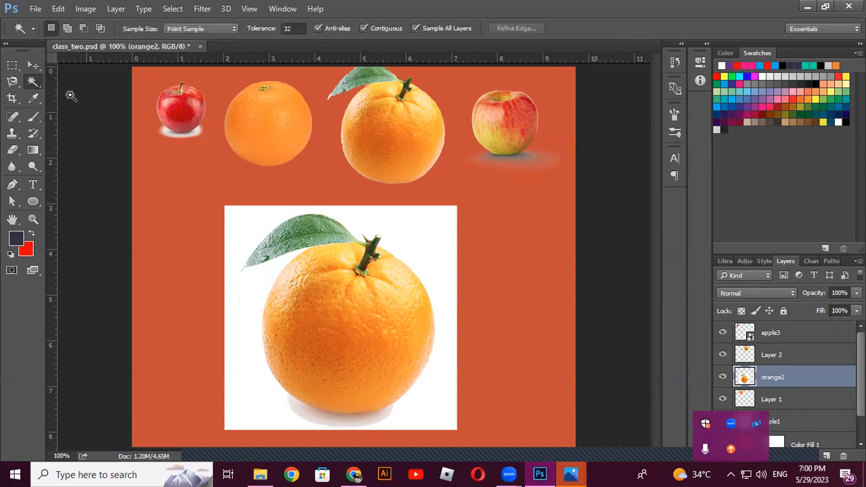
click(416, 231)
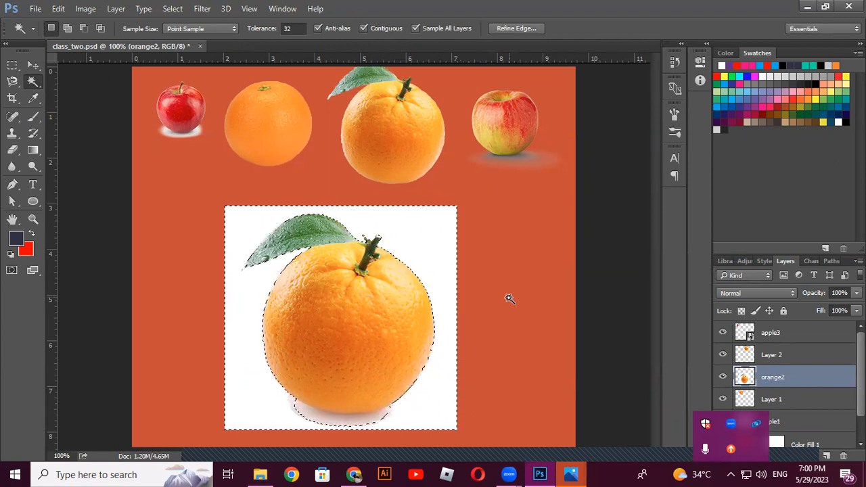
key(Delete)
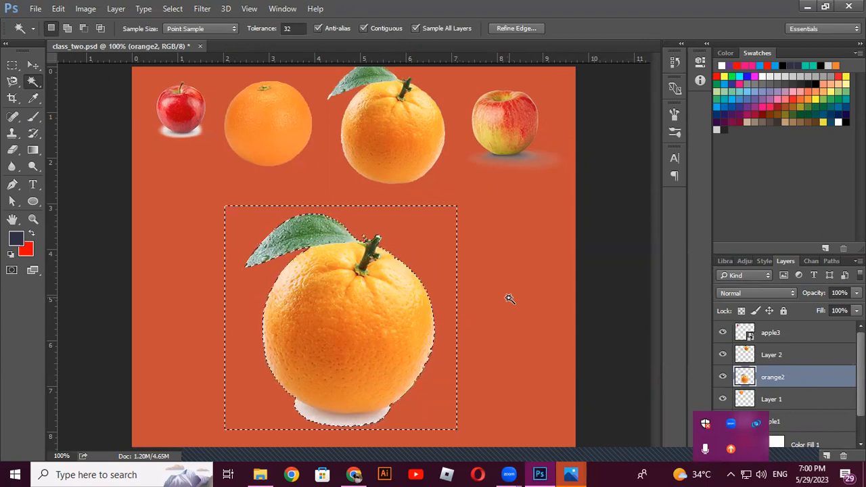
key(ctrl+d)
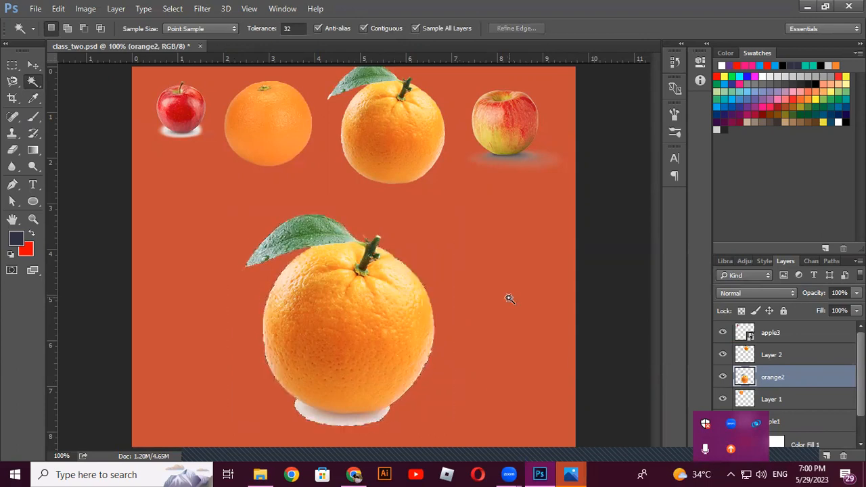
Select the pale shadow beneath orange2 with the Magic Wand, delete it and clear the selection
click(351, 419)
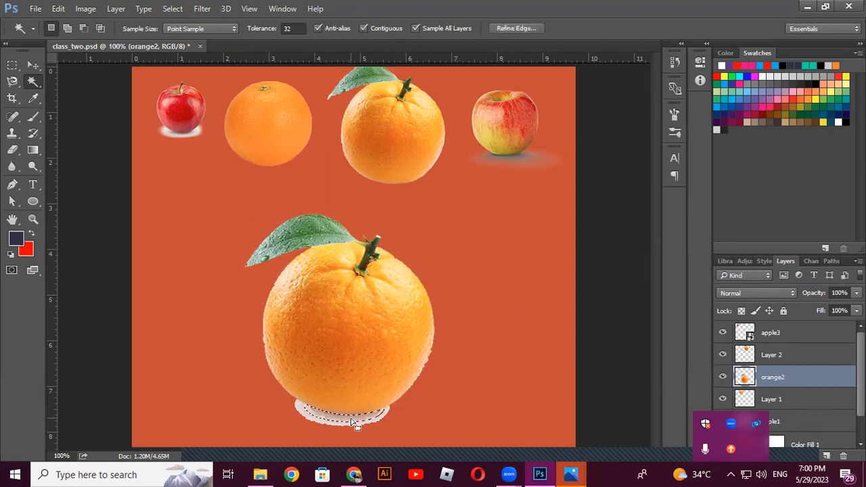
key(Delete)
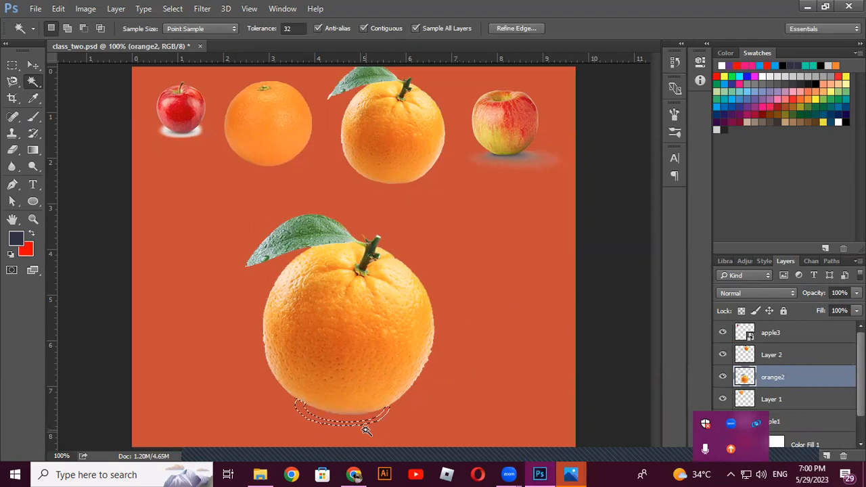
key(ctrl+d)
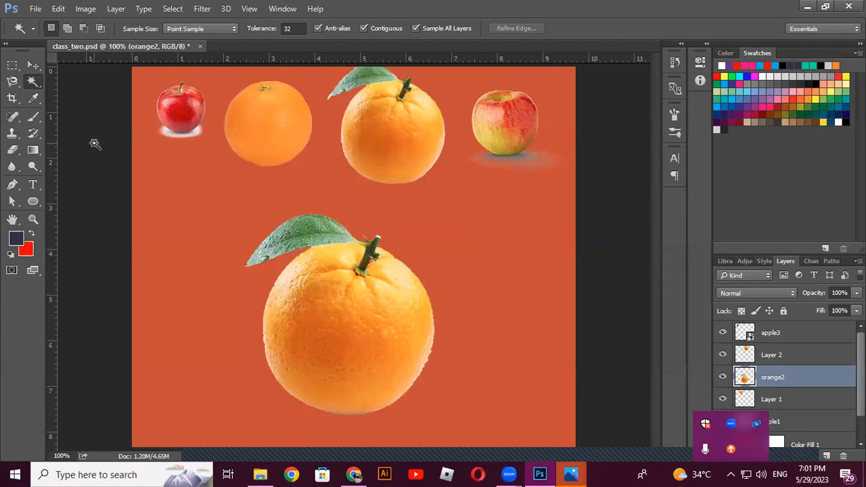
Scale the orange2 cut-out down proportionally and move it beneath the red-yellow apple at the canvas's right side
click(33, 65)
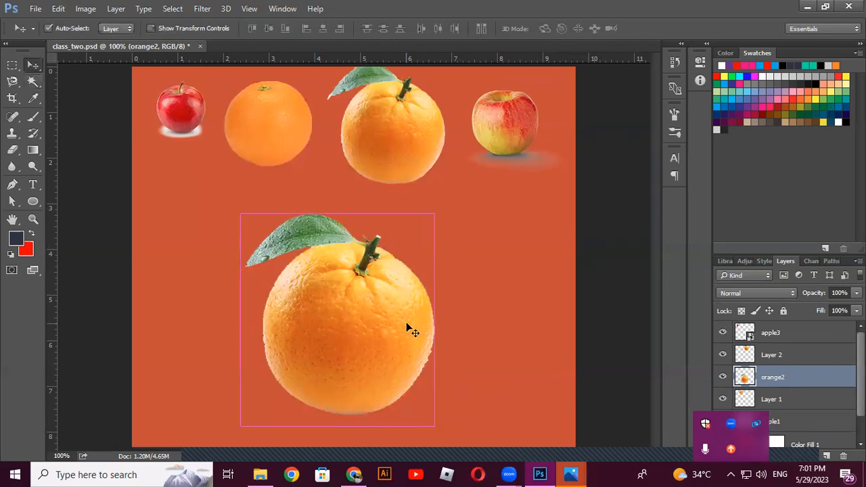
key(ctrl+t)
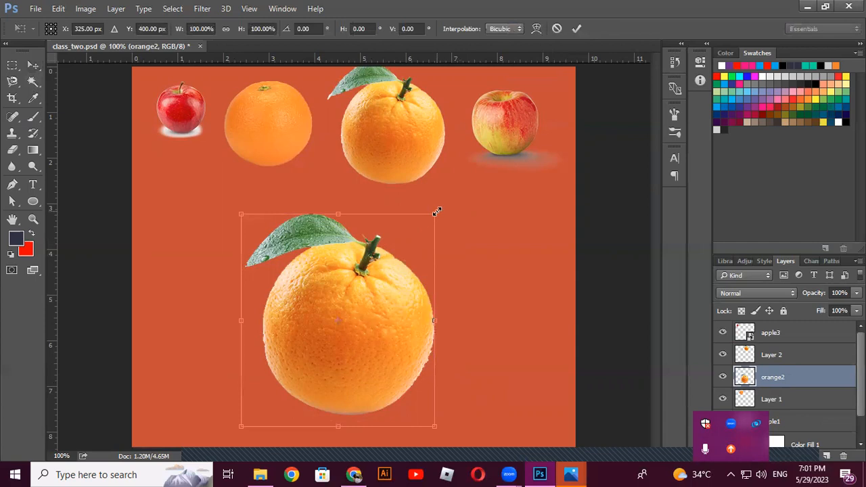
drag(437, 211, 376, 279)
drag(329, 323, 502, 238)
click(576, 29)
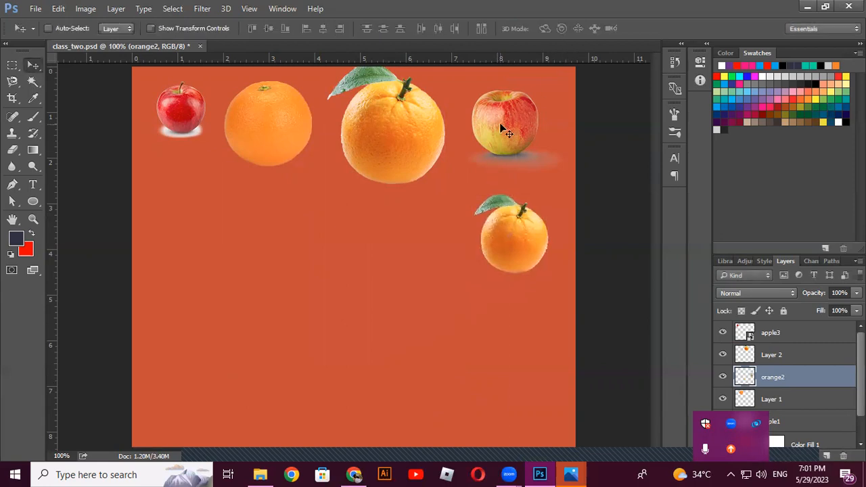
Duplicate the small red apple3 image and place the copy in the lower left of the canvas
right_click(502, 130)
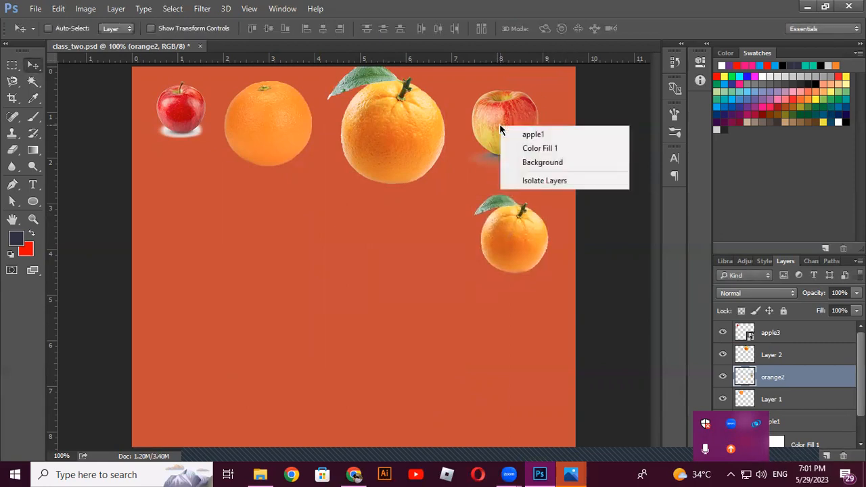
click(192, 115)
right_click(188, 115)
click(192, 119)
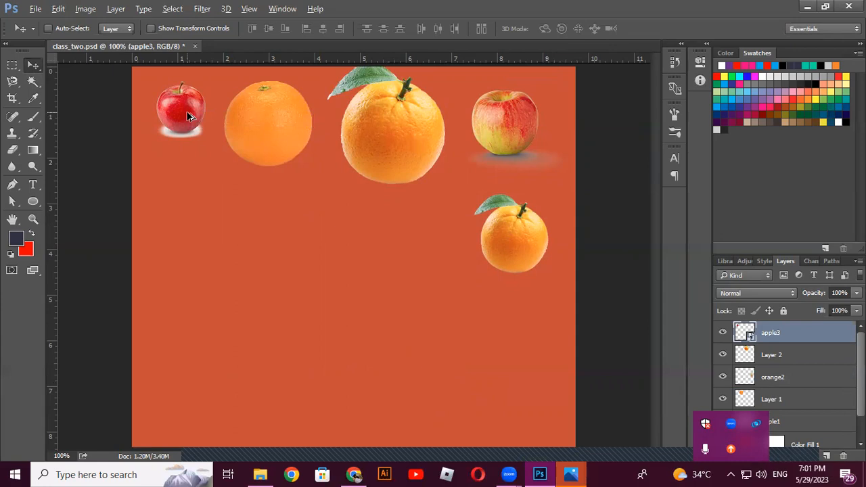
drag(188, 117, 223, 307)
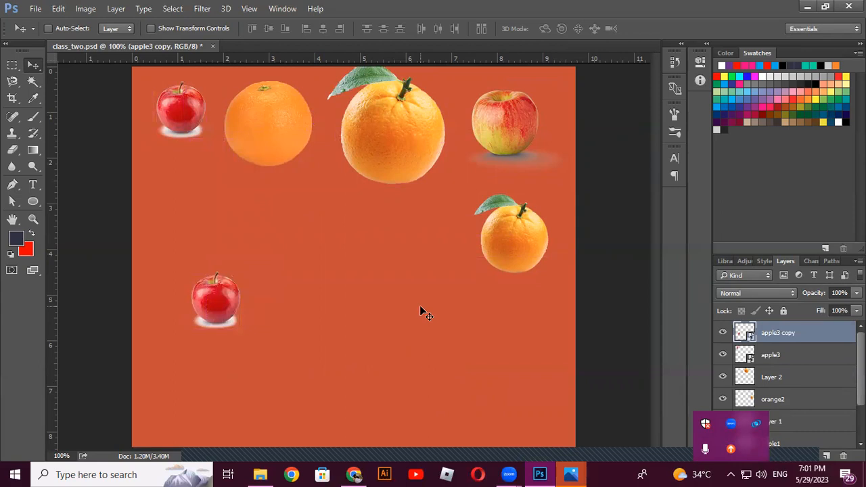
Enlarge the apple3 copy to about 56% and position it in the open area below the top row of fruit
key(ctrl+t)
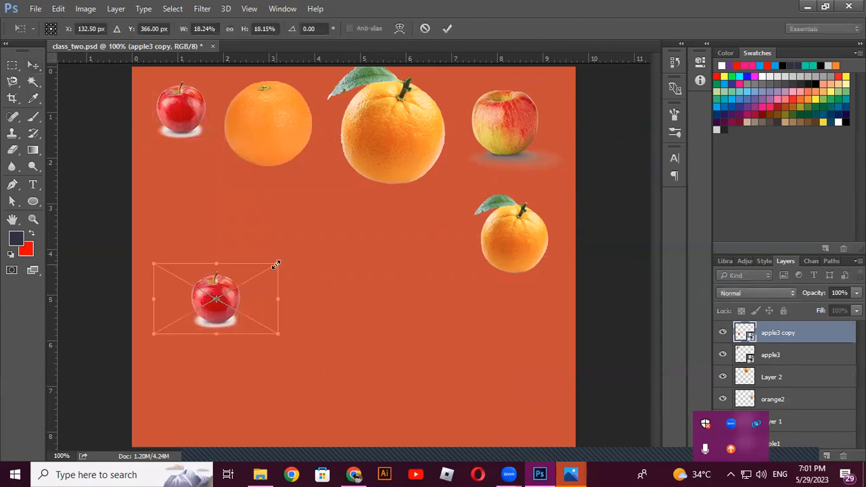
drag(278, 263, 377, 206)
drag(248, 297, 326, 286)
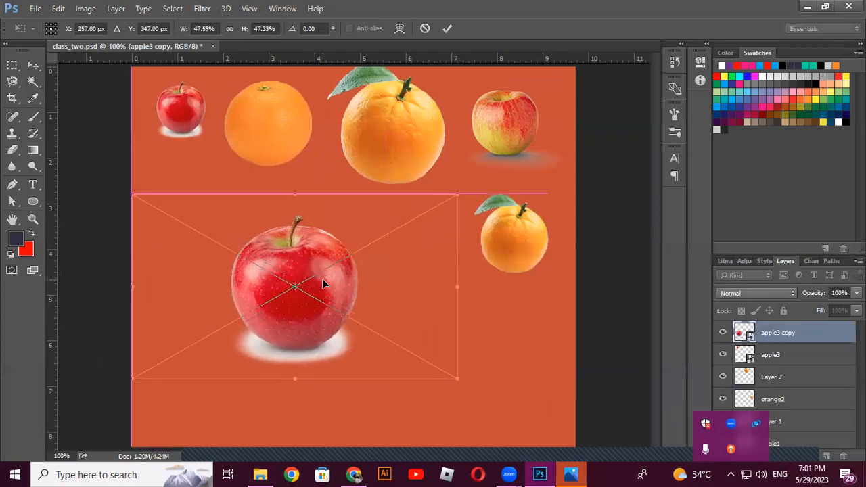
drag(463, 196, 488, 177)
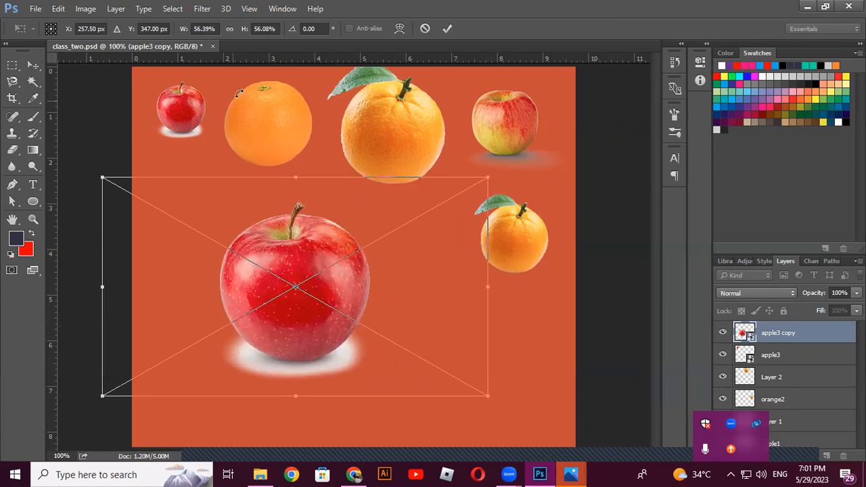
click(447, 29)
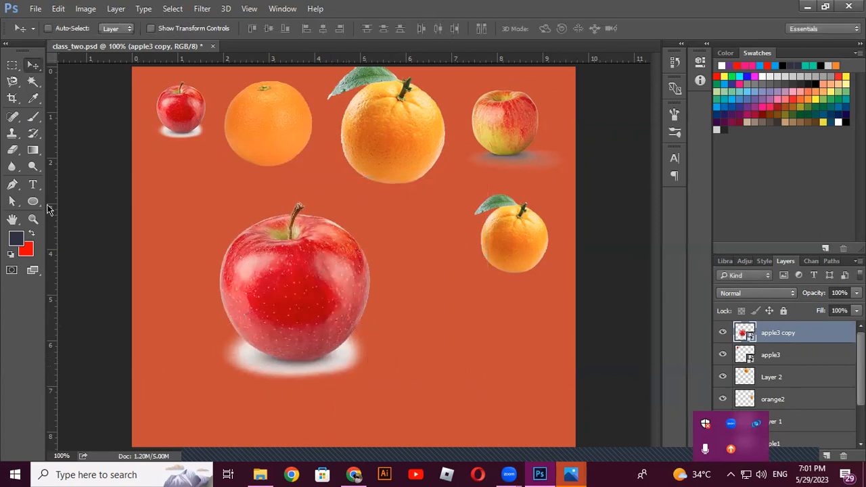
Try selecting the white shadow under the enlarged apple with the Magic Wand, then clear the selection
click(33, 80)
click(246, 367)
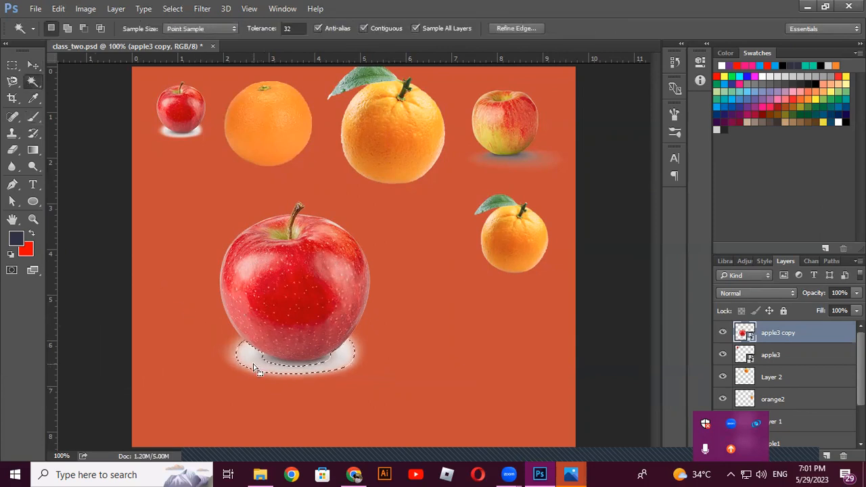
right_click(32, 87)
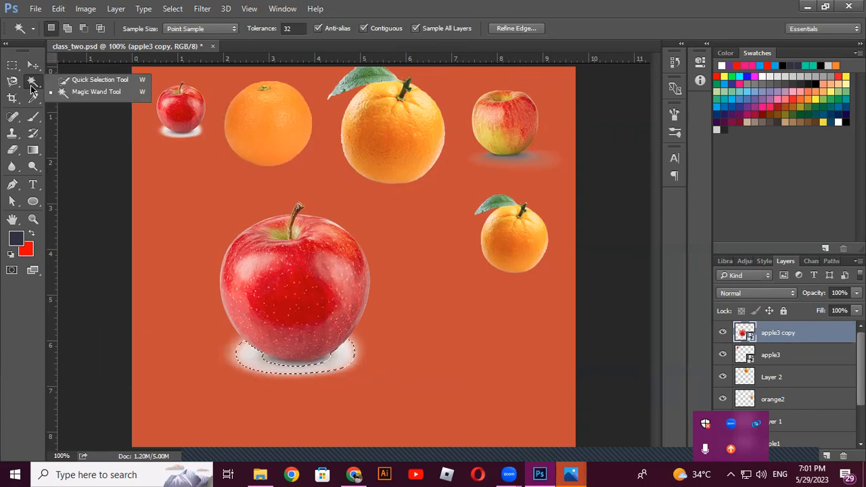
click(95, 80)
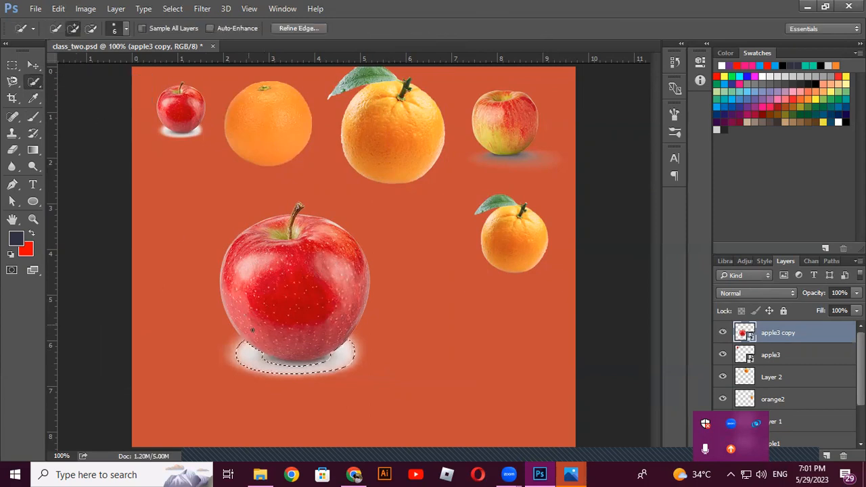
key(ctrl+d)
Select the white shadow beneath the enlarged apple with the Quick Selection tool and try to delete it
click(270, 361)
mouse_move(268, 362)
mouse_down()
mouse_move(304, 366)
mouse_move(356, 346)
mouse_move(346, 367)
mouse_move(324, 374)
mouse_move(250, 375)
mouse_move(196, 360)
mouse_move(228, 351)
mouse_move(269, 383)
mouse_move(330, 391)
mouse_move(377, 366)
mouse_move(398, 341)
mouse_move(376, 339)
mouse_up()
key(Delete)
click(399, 189)
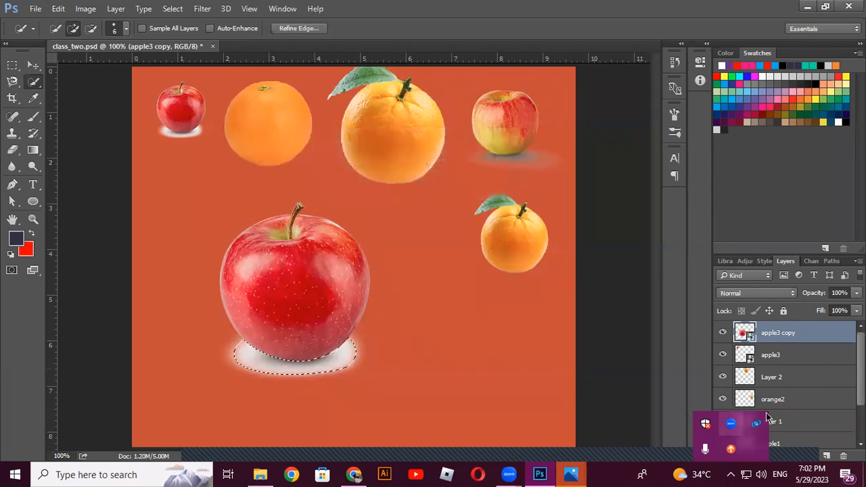
Rasterize the apple3 copy layer, delete the selected white shadow and clear the selection
right_click(784, 336)
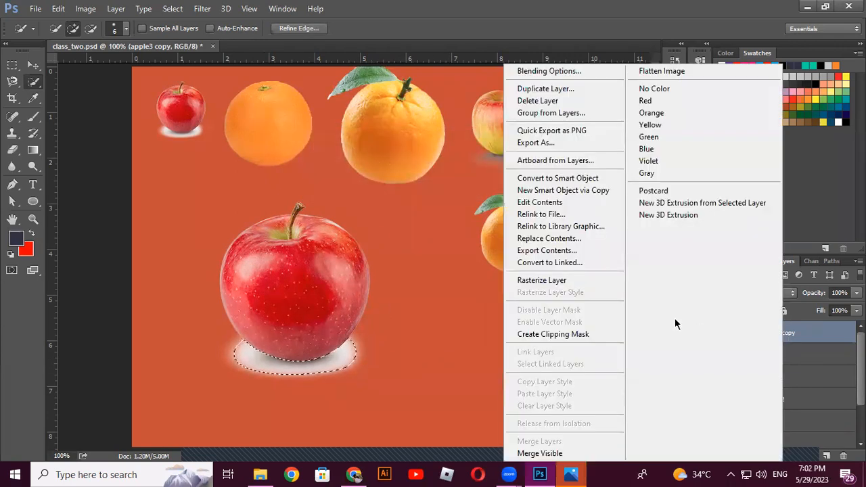
click(574, 280)
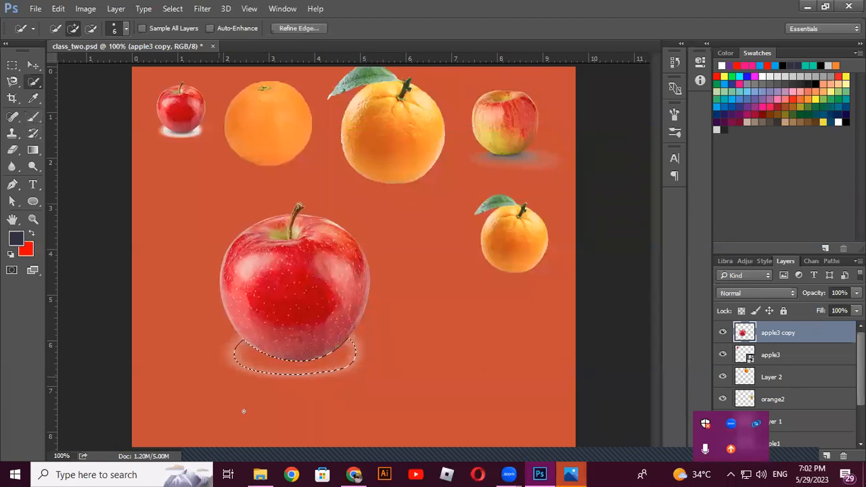
key(ctrl+d)
Try to select the faint halo left around the deleted shadow with Quick Selection, then clear the selection
mouse_move(361, 366)
mouse_down()
mouse_move(373, 331)
mouse_move(361, 383)
mouse_move(233, 411)
mouse_move(207, 401)
mouse_move(199, 369)
mouse_move(295, 380)
mouse_up()
key(ctrl+d)
key(ctrl+d)
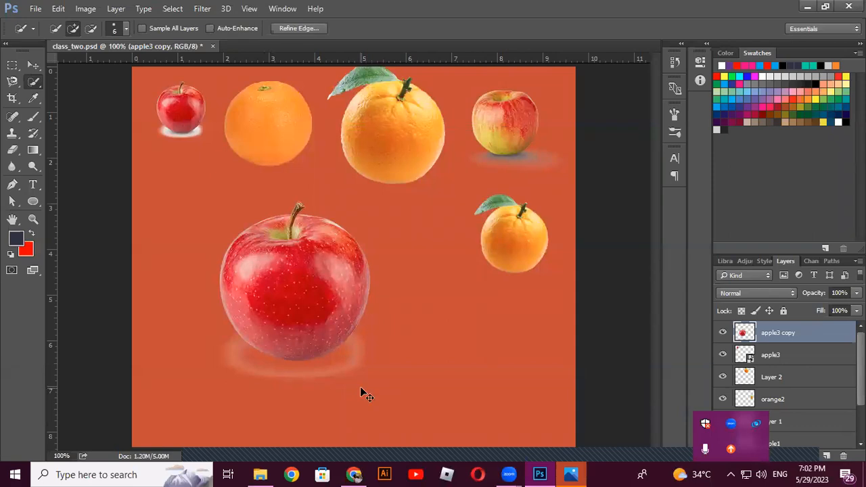
Delete the enlarged apple3 copy layer
click(35, 64)
right_click(330, 308)
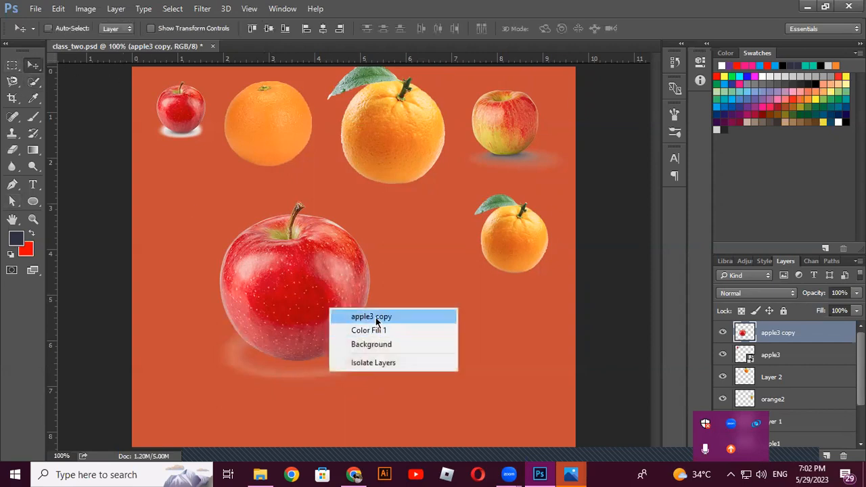
click(359, 313)
drag(801, 339, 843, 455)
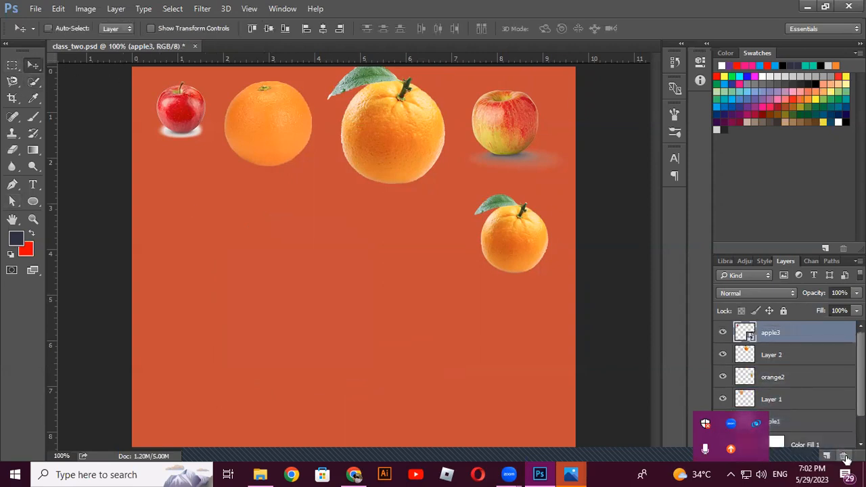
Make a fresh duplicate of the small red apple3 image in the lower left-centre of the canvas and select its layer
right_click(191, 111)
click(197, 118)
drag(183, 109, 277, 348)
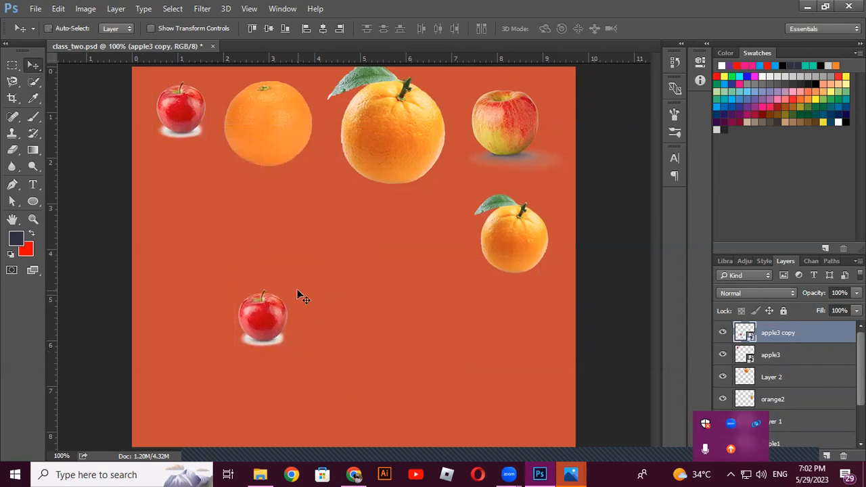
right_click(271, 318)
click(297, 326)
key(t)
click(398, 342)
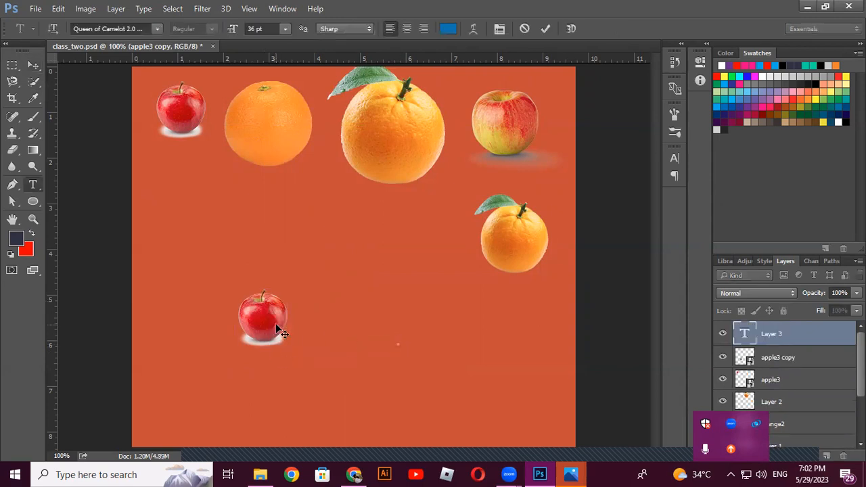
click(33, 65)
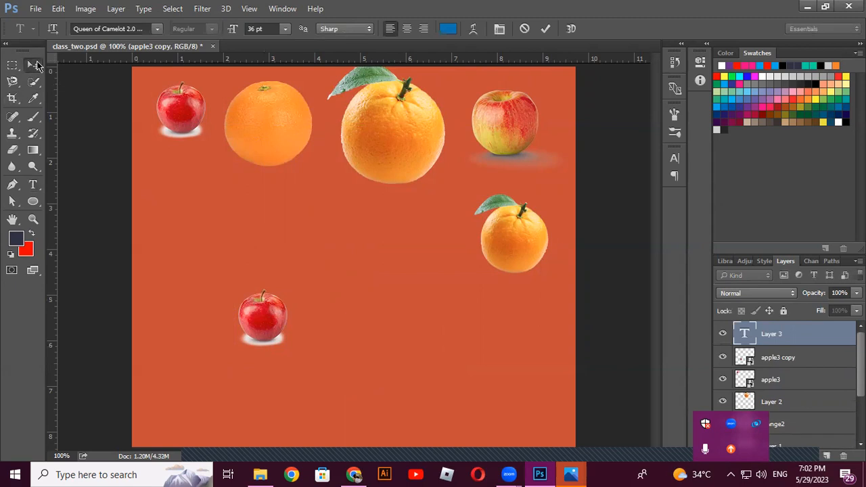
key(ctrl+t)
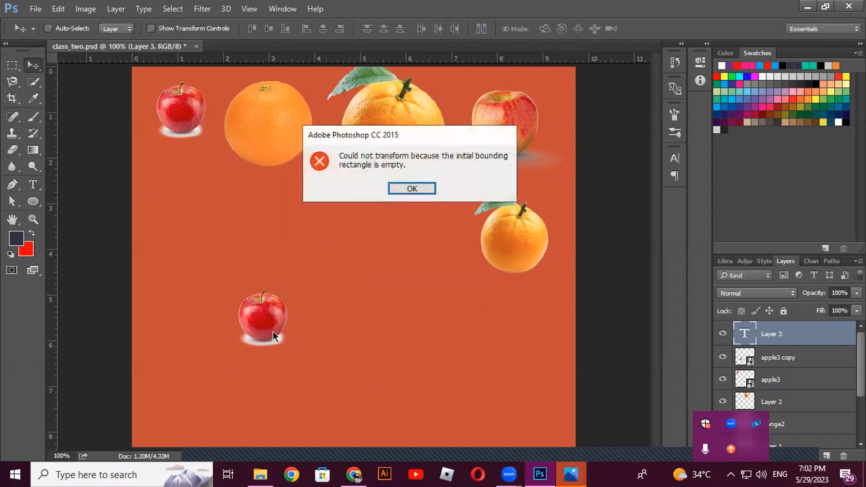
click(415, 187)
Enlarge the apple3 copy to about 59%, shifted slightly up and right, and rasterize its layer
right_click(271, 311)
click(282, 320)
key(ctrl+t)
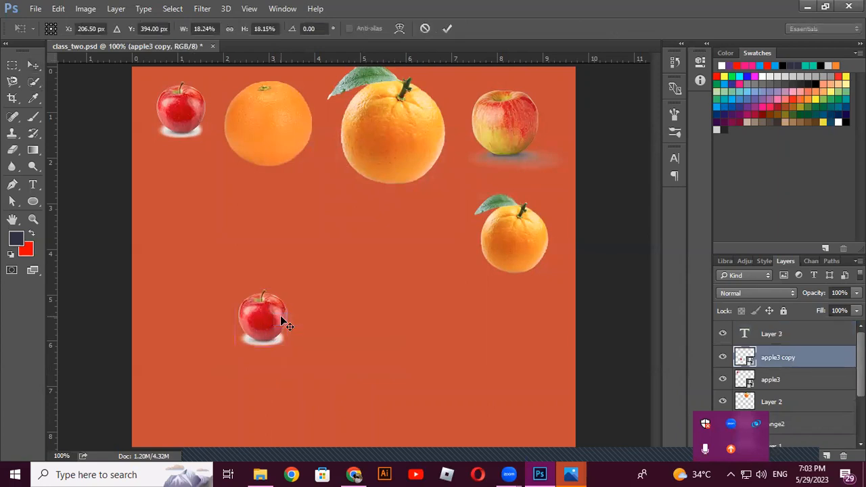
drag(324, 357, 464, 430)
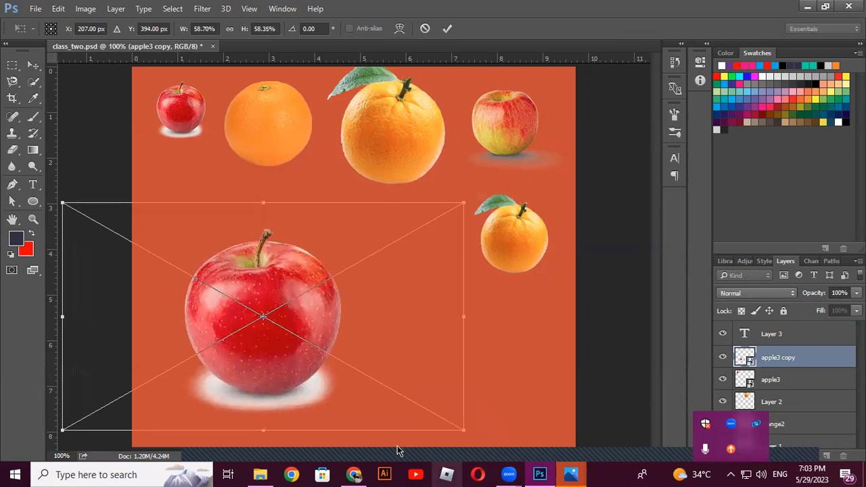
drag(289, 346, 312, 316)
key(Return)
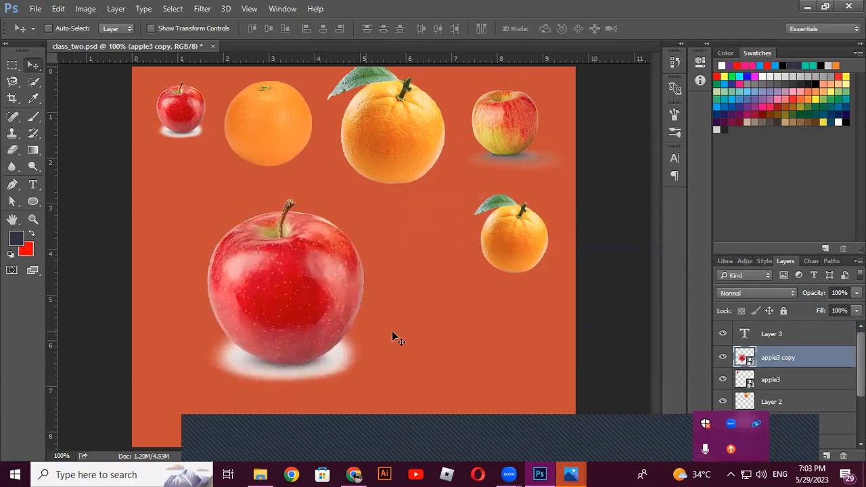
right_click(775, 361)
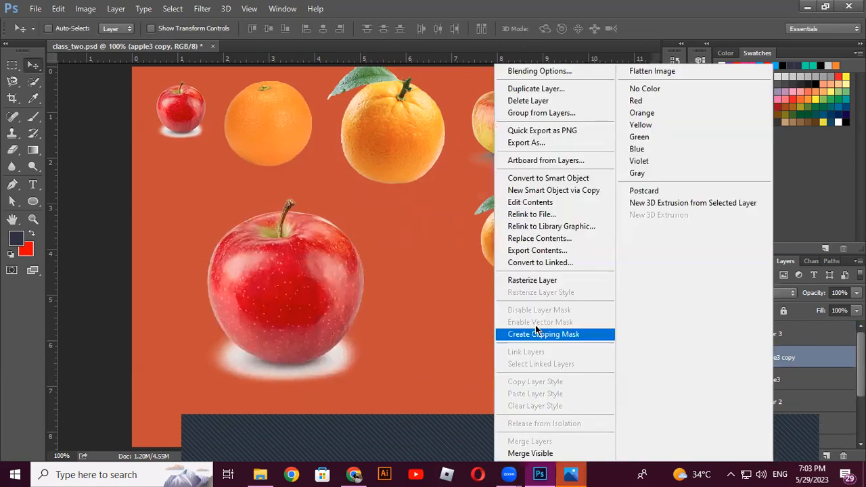
click(532, 282)
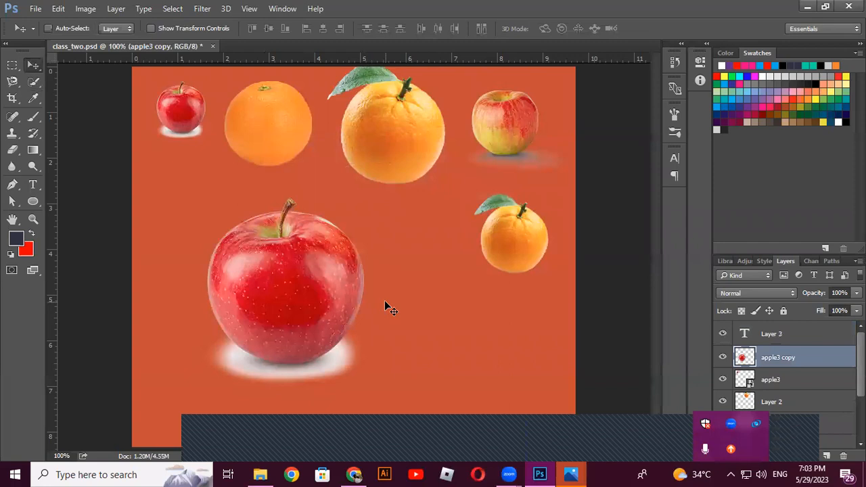
key(ctrl+plus)
drag(321, 323, 356, 222)
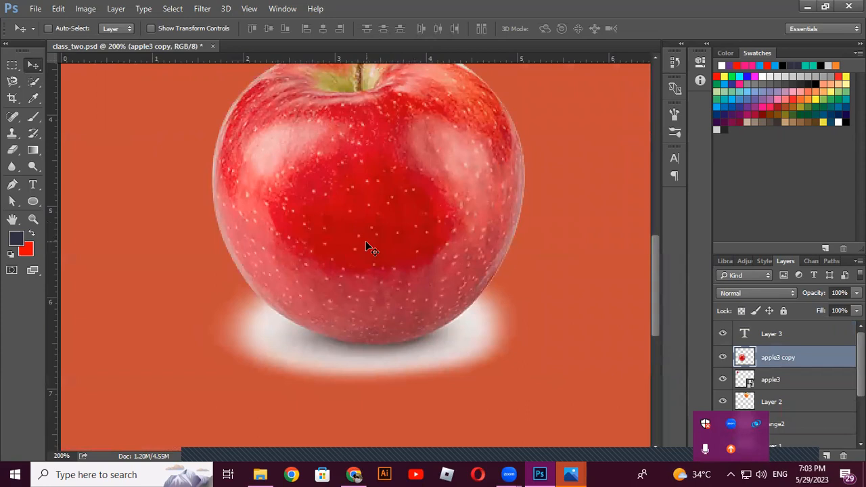
click(14, 184)
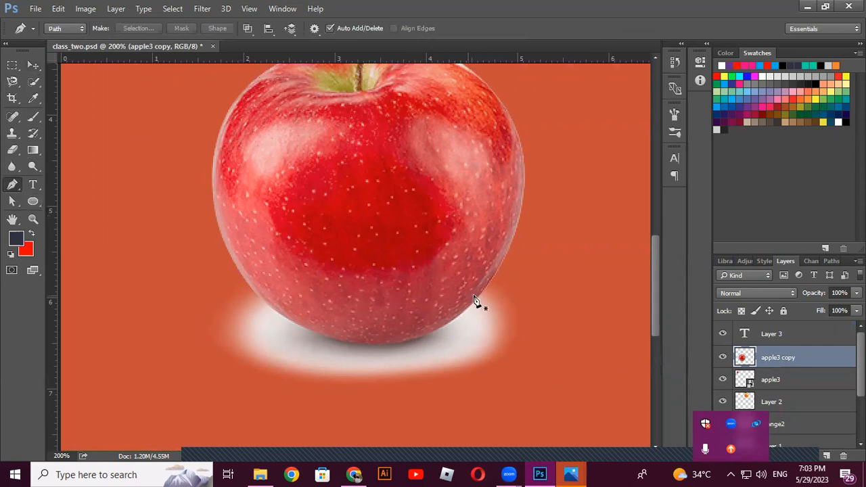
click(501, 271)
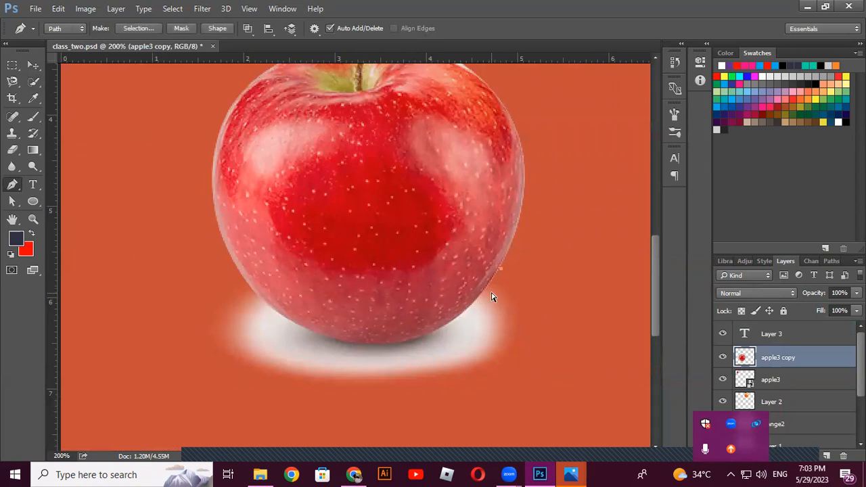
key(ctrl+plus)
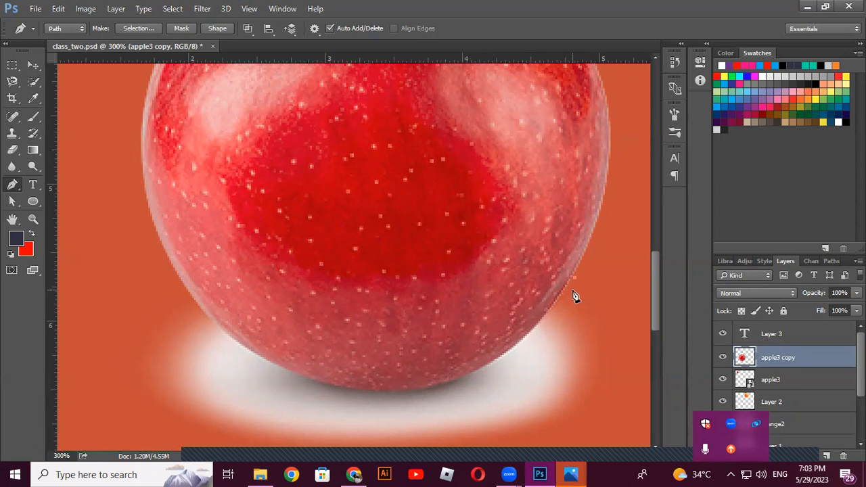
scroll(573, 296, down, 3)
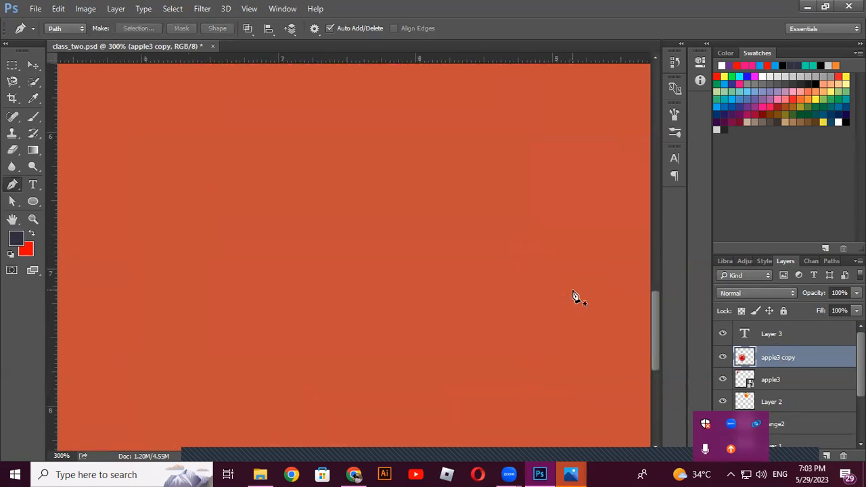
click(573, 296)
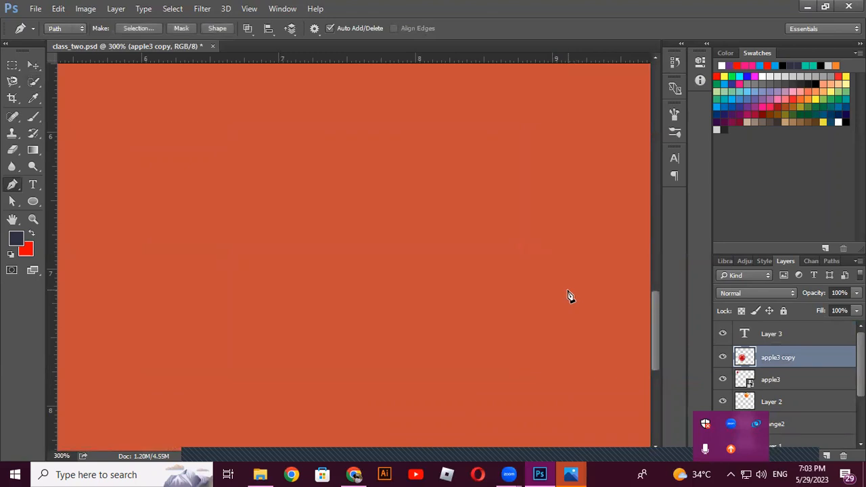
scroll(569, 296, down, 2)
scroll(548, 303, up, 2)
drag(328, 318, 474, 147)
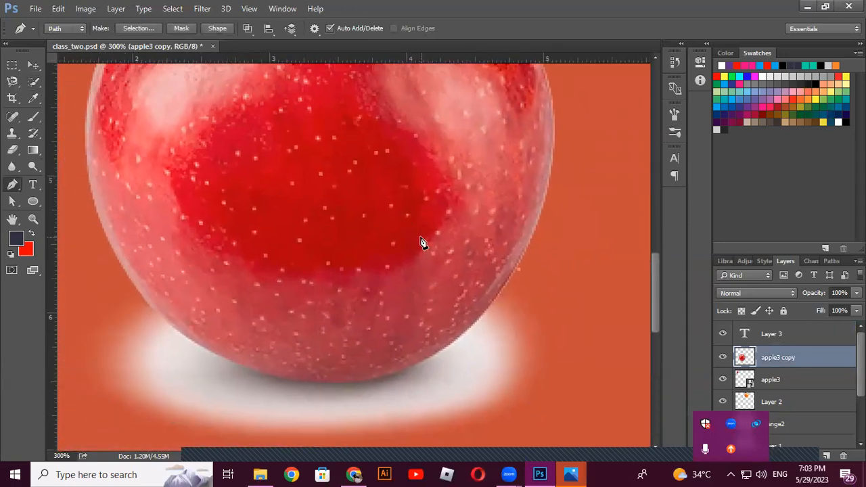
right_click(14, 190)
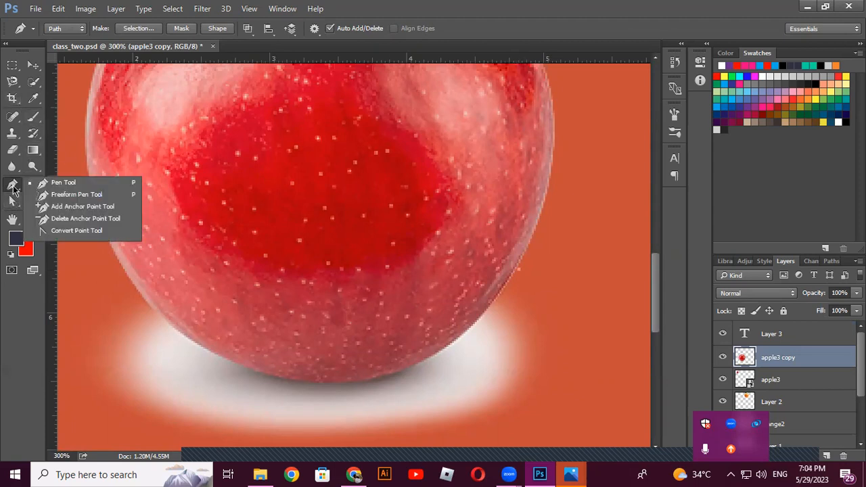
click(81, 179)
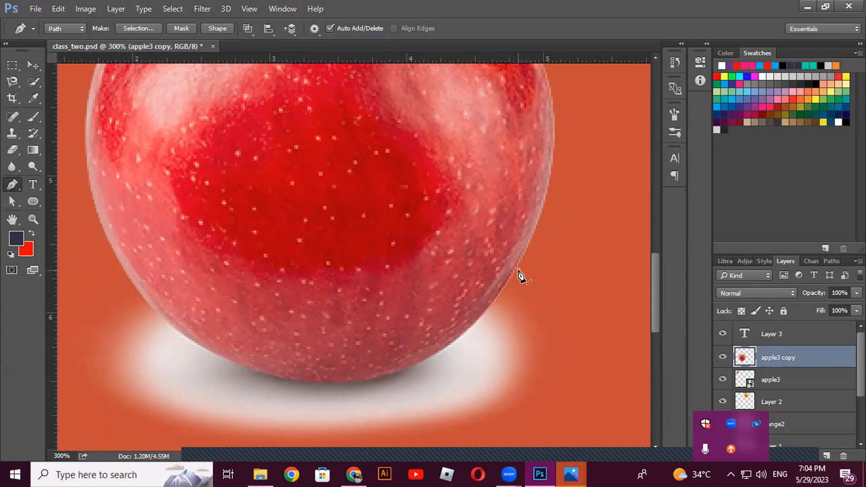
click(35, 66)
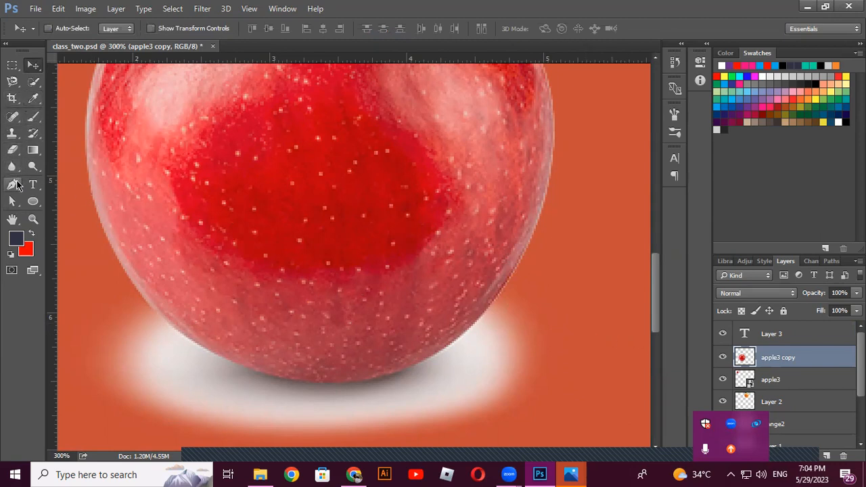
Start a Pen path on the apple's lower right edge above the shadow and curve it along the underside to the bottom centre
click(13, 184)
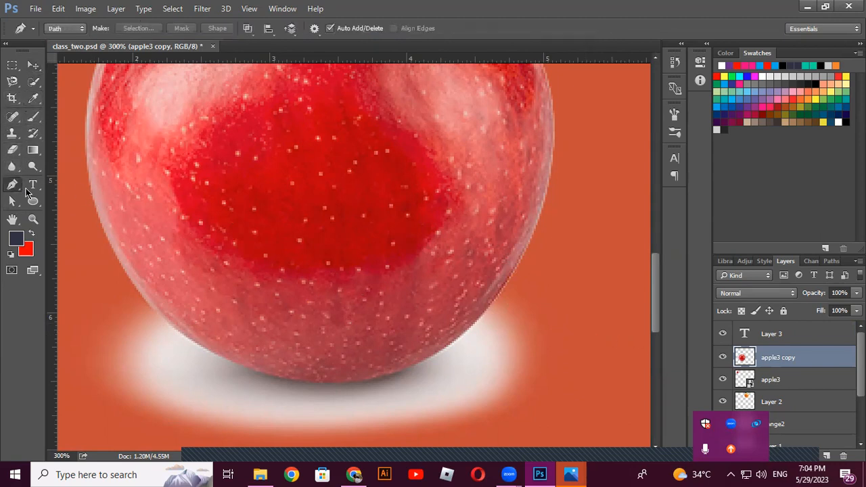
click(504, 292)
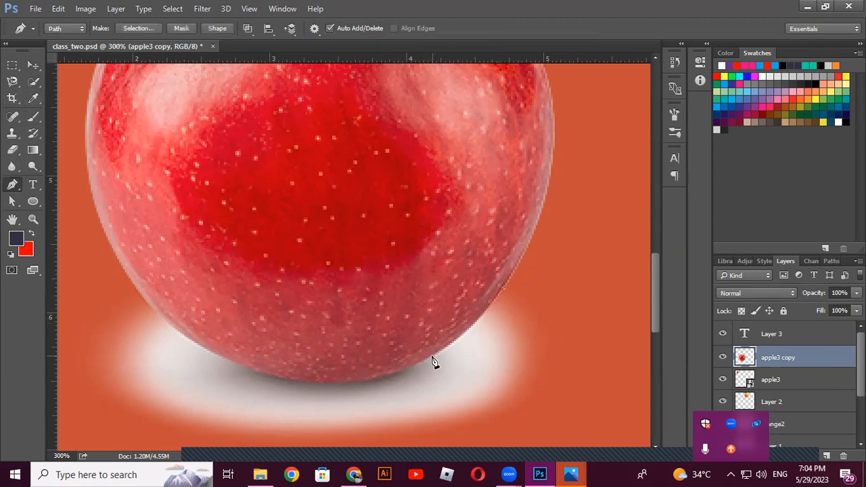
drag(400, 376, 390, 384)
drag(390, 385, 390, 386)
click(357, 383)
drag(339, 385, 315, 388)
Try curved path segments along the lower left underside of the apple, undoing the misplaced ones
drag(223, 370, 199, 356)
key(ctrl+z)
click(294, 384)
drag(276, 384, 251, 378)
key(ctrl+z)
key(ctrl+z)
click(303, 382)
drag(302, 382, 242, 375)
key(ctrl+z)
Continue the curved path along the apple's lower left underside up to its left edge above the shadow
drag(266, 374, 242, 365)
alt+click(283, 379)
drag(201, 346, 166, 323)
click(202, 348)
drag(142, 296, 122, 272)
Run the path with straight segments around the outside of the white shadow and close it at its starting point
click(117, 431)
click(190, 441)
click(275, 443)
click(344, 445)
click(469, 434)
click(524, 422)
click(580, 406)
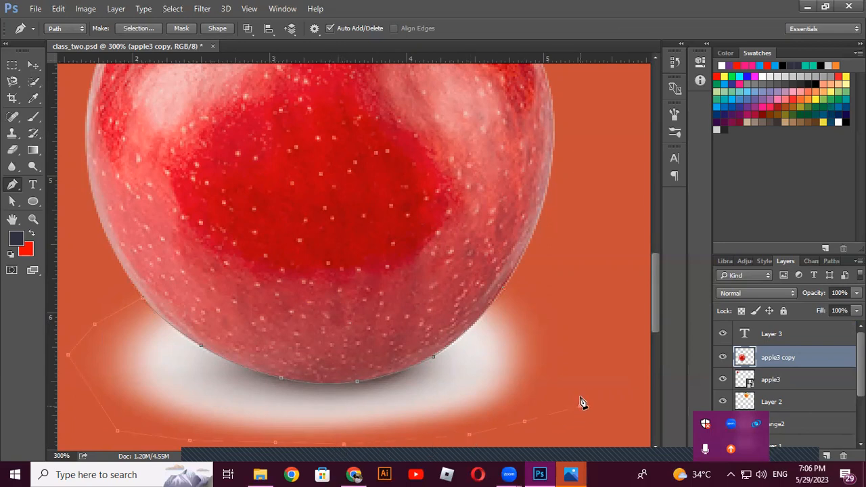
click(591, 365)
click(591, 321)
click(550, 282)
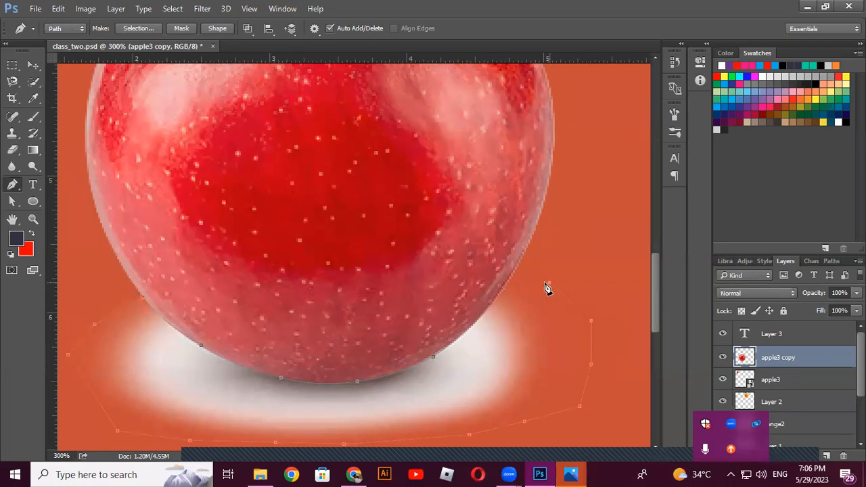
click(509, 296)
Convert the path to a new anti-aliased selection with 0 px feather, delete the shadow inside it, and deselect
right_click(527, 340)
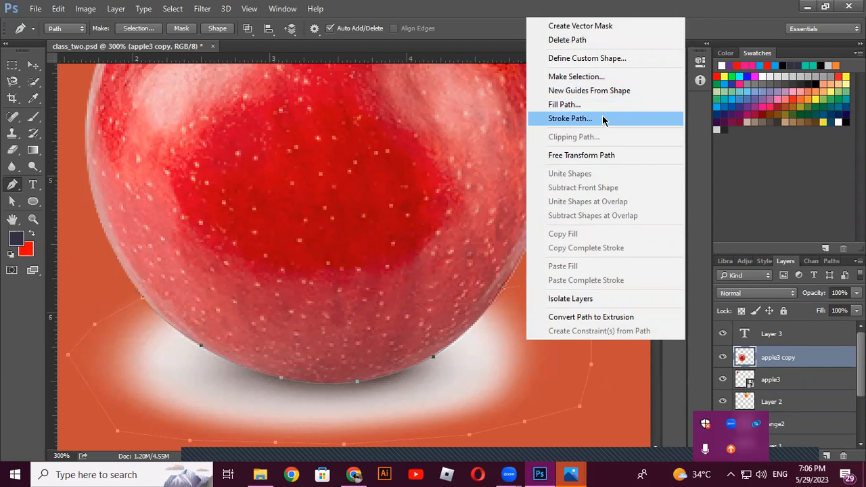
click(578, 77)
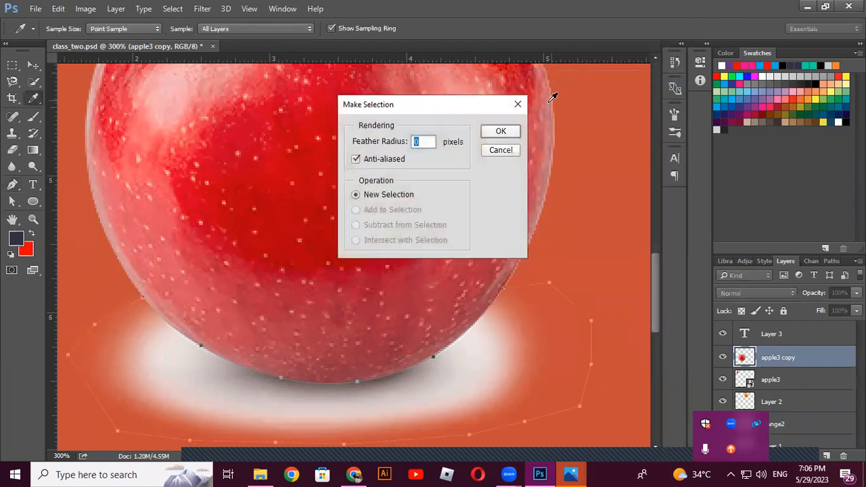
click(504, 131)
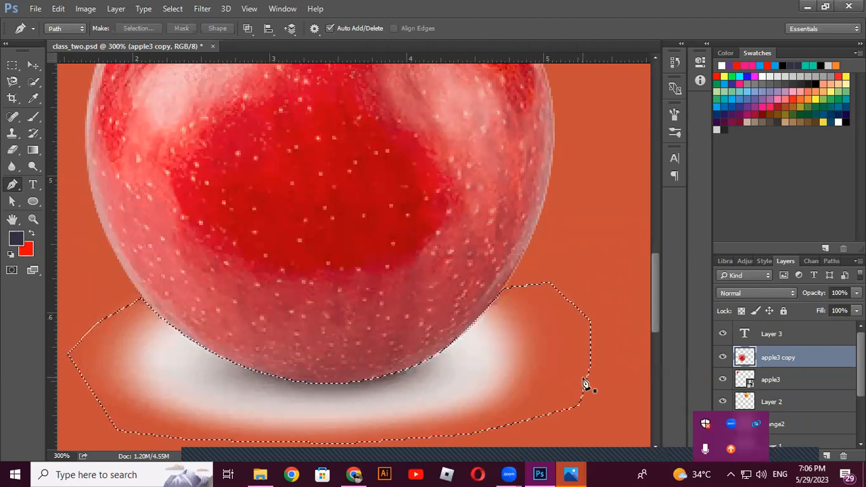
key(Delete)
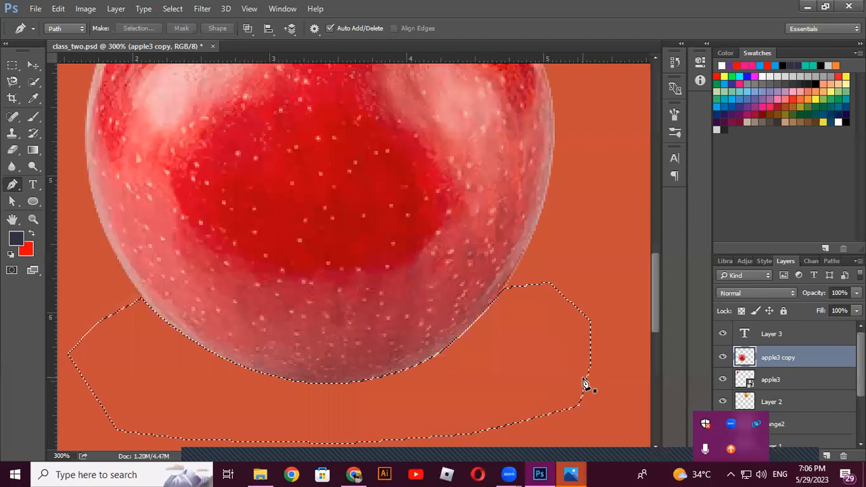
key(ctrl+d)
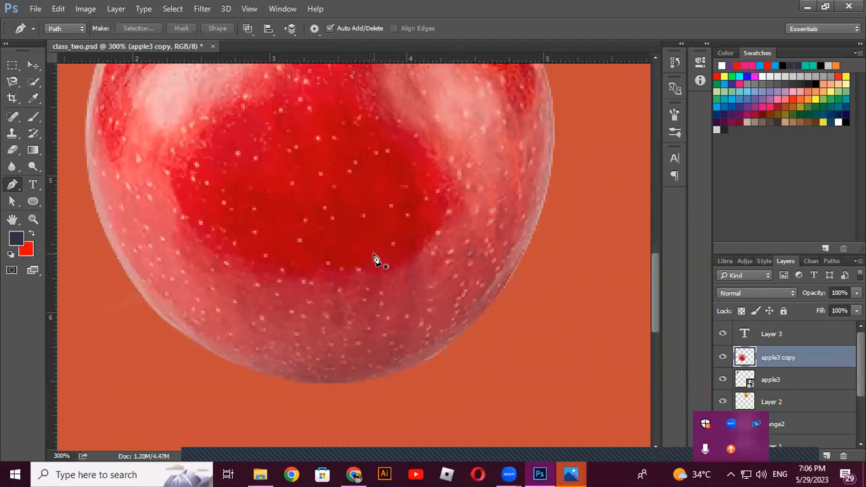
Scale the shadowless apple3 copy down to about 49% around its centre and save the document
key(ctrl+minus)
key(ctrl+minus)
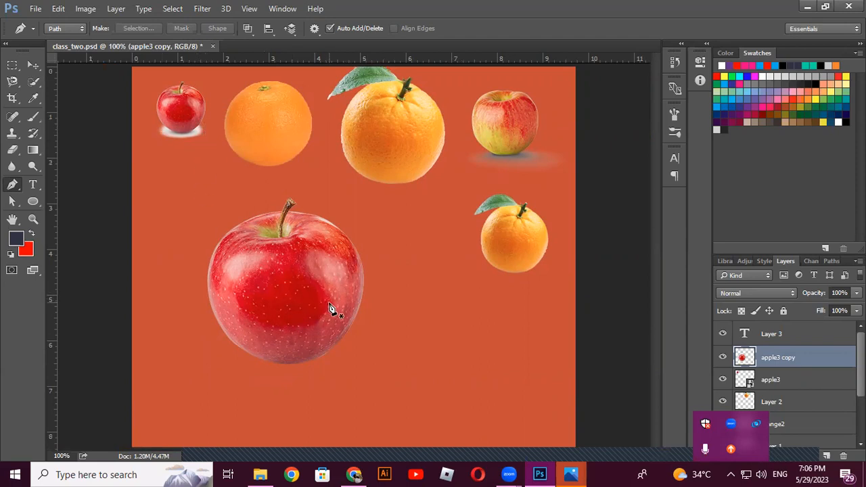
key(ctrl+t)
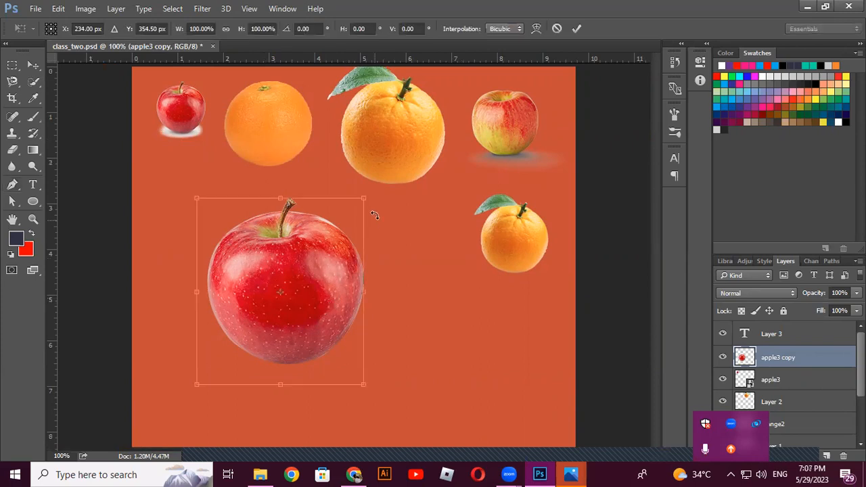
drag(366, 196, 334, 251)
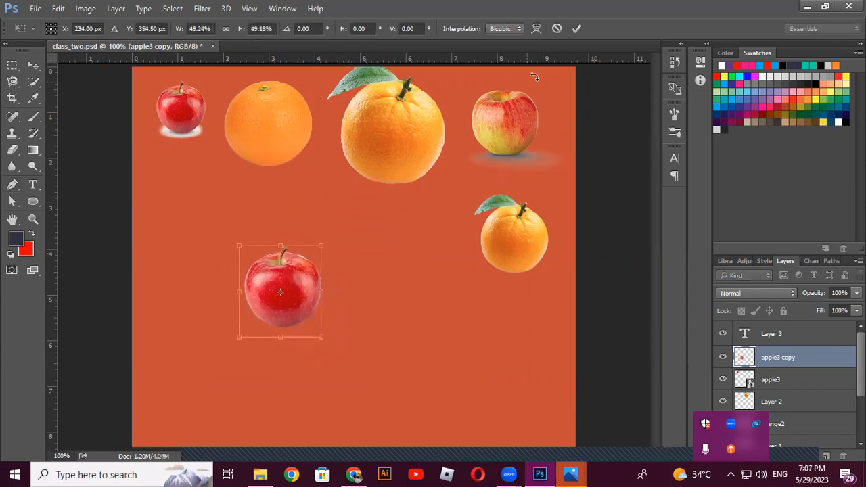
key(p)
click(578, 28)
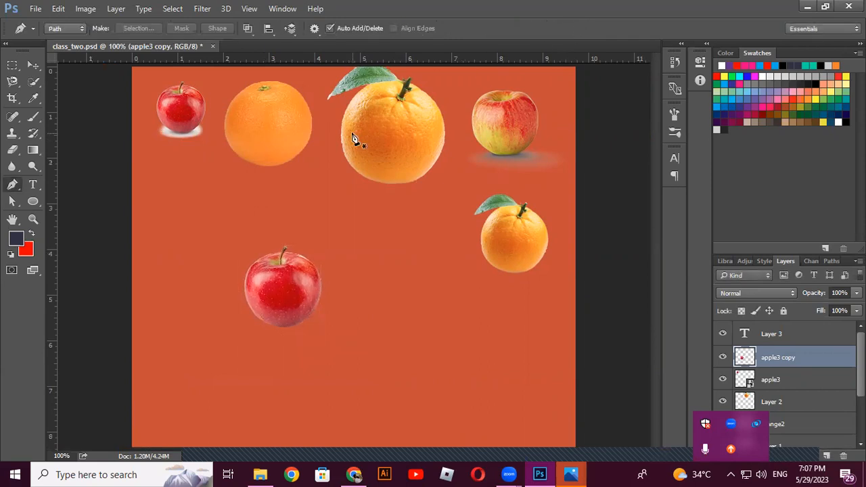
key(ctrl+s)
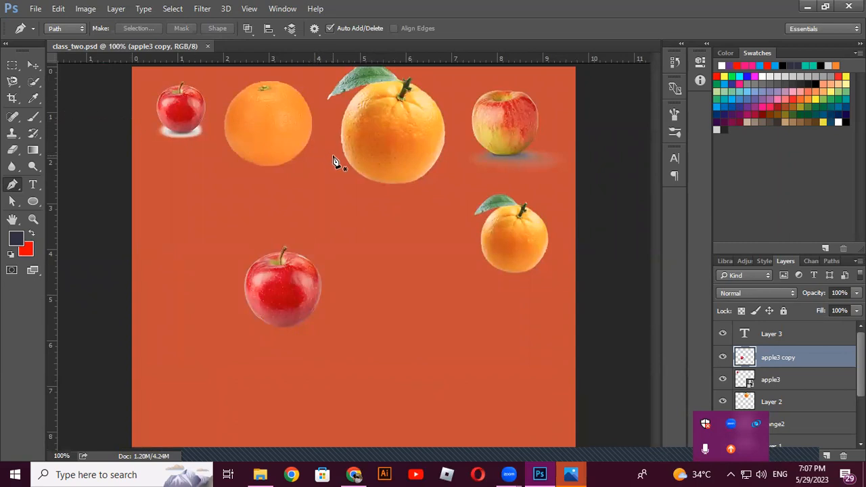
Create a new 600 × 400 pixel document at 72 pixels/inch in RGB Color with a white background
click(34, 13)
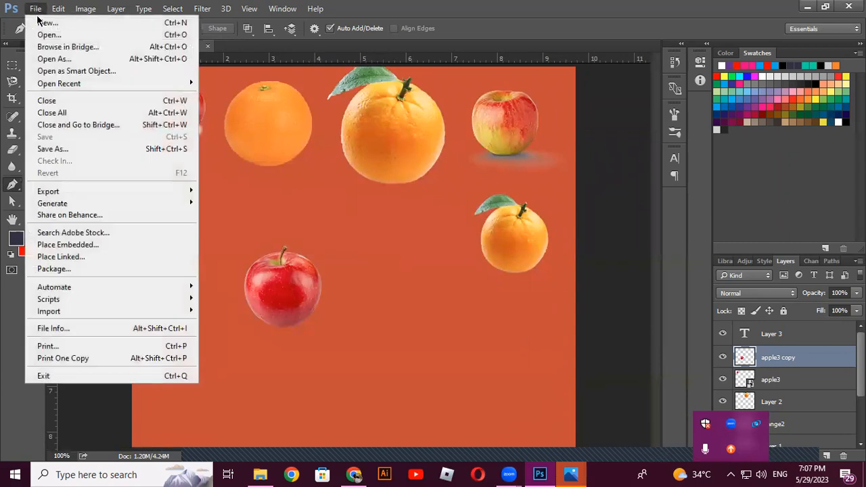
click(40, 24)
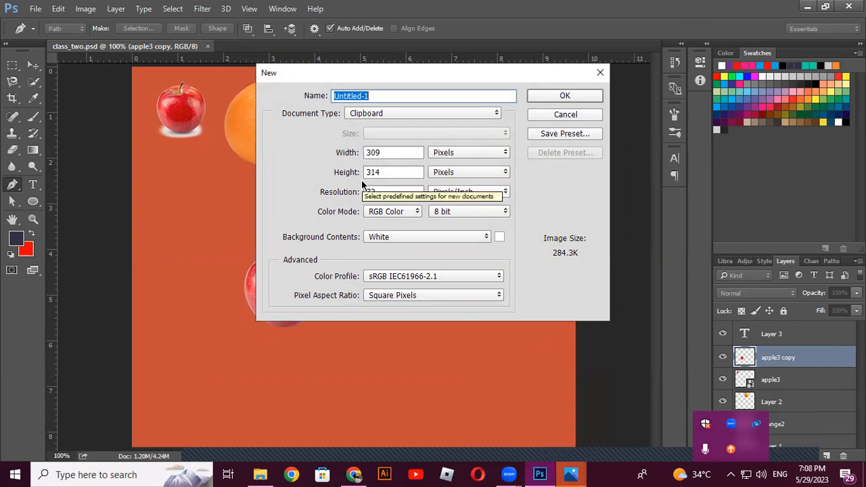
double_click(405, 155)
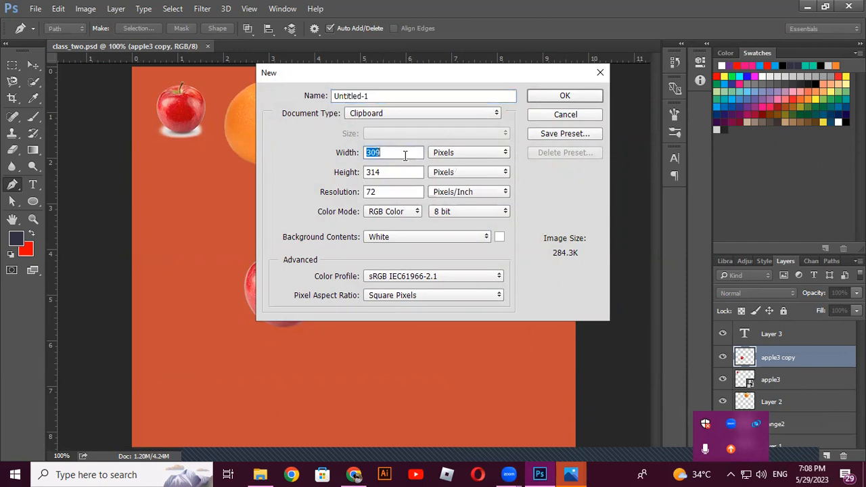
text(500)
double_click(405, 170)
text(400)
double_click(411, 152)
text(600)
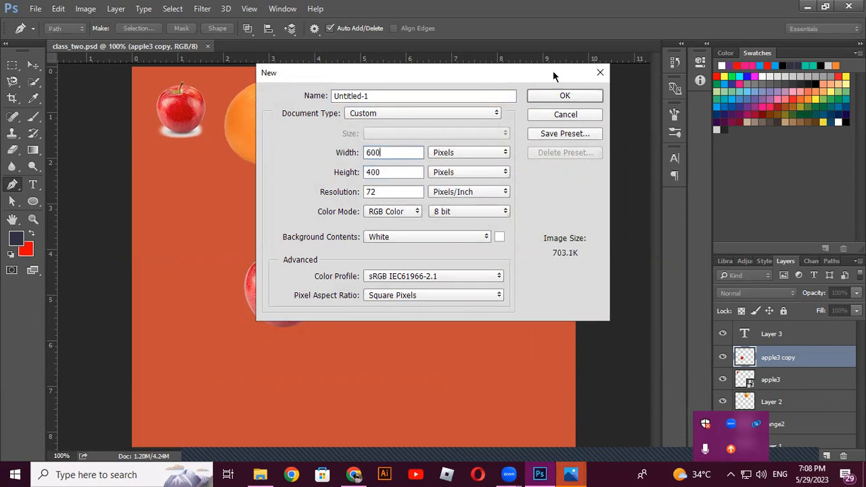
click(564, 93)
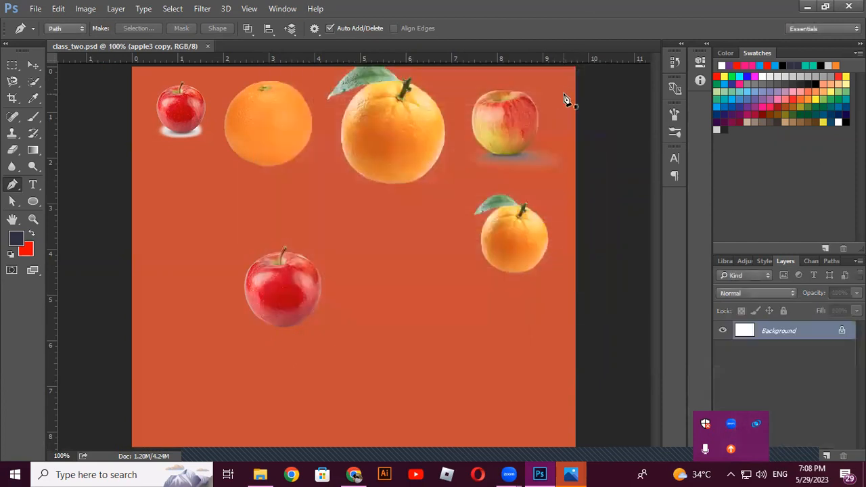
Switch to Chrome and search Google Images for "business man"
click(354, 475)
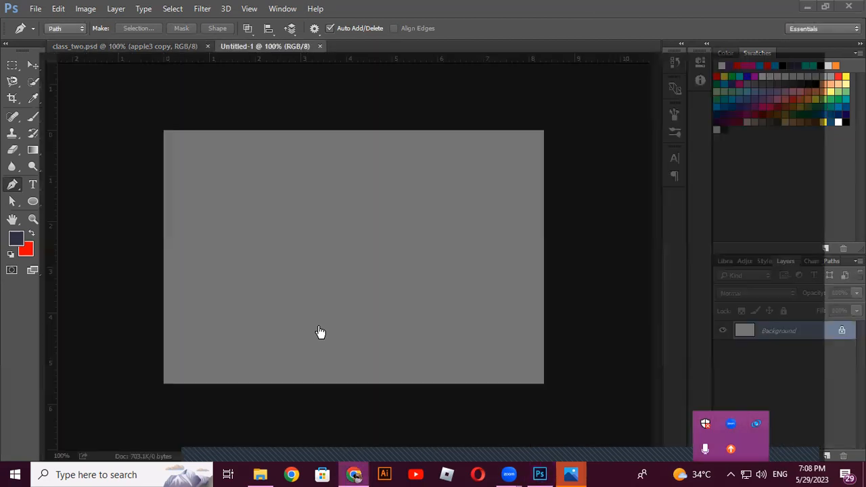
click(663, 14)
click(589, 38)
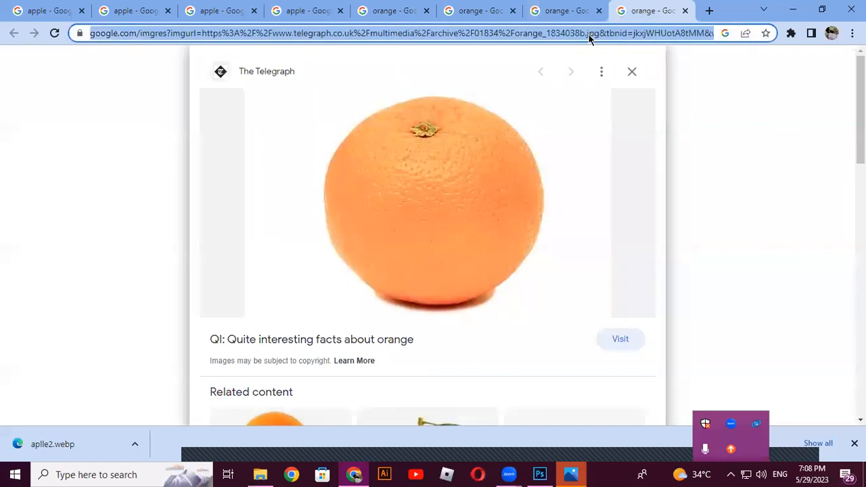
text(bus)
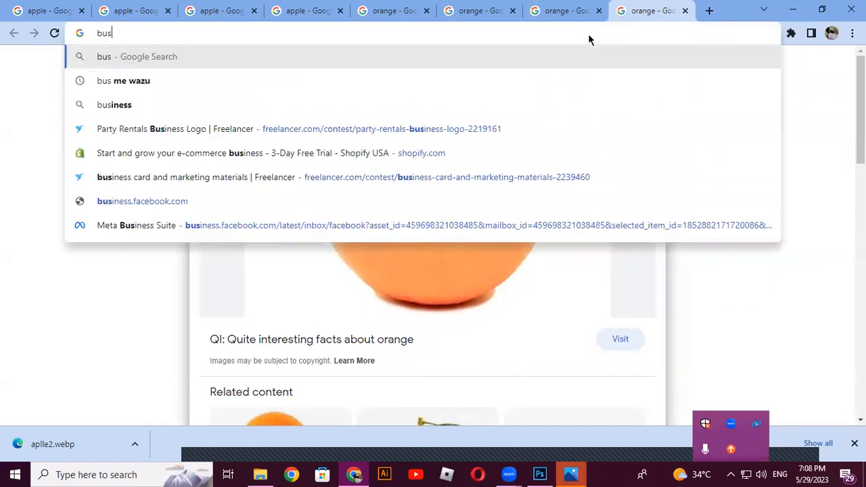
text(iness)
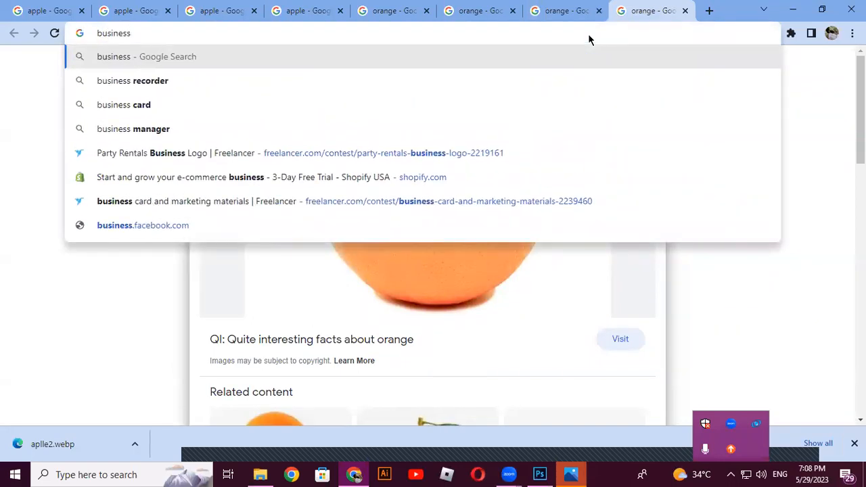
text( man)
key(Return)
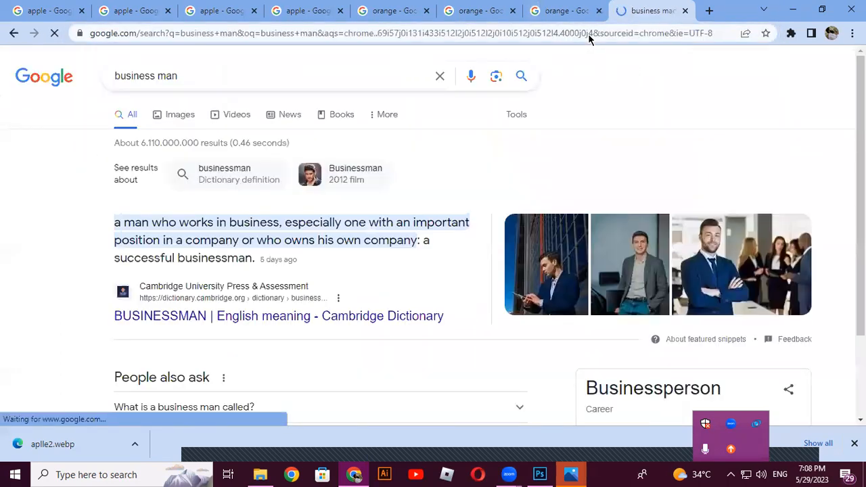
click(171, 116)
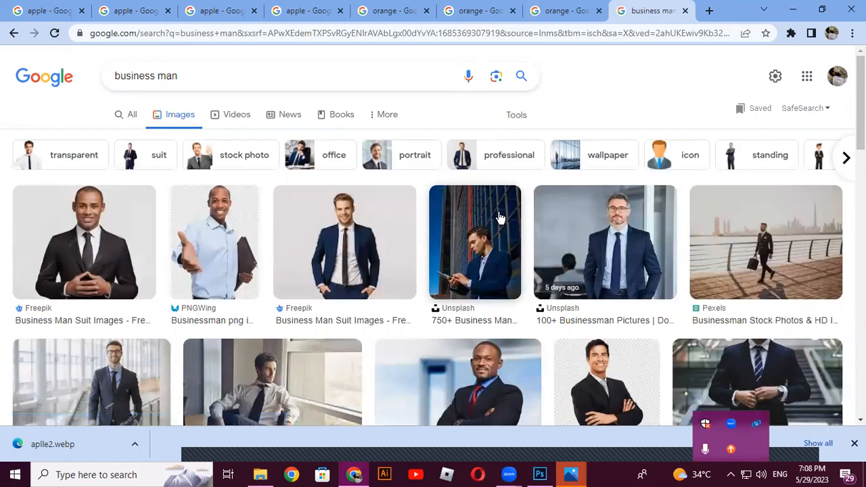
Browse the business man image results and open the Pexels photo of the man in a blue suit in a new tab
scroll(499, 218, down, 4)
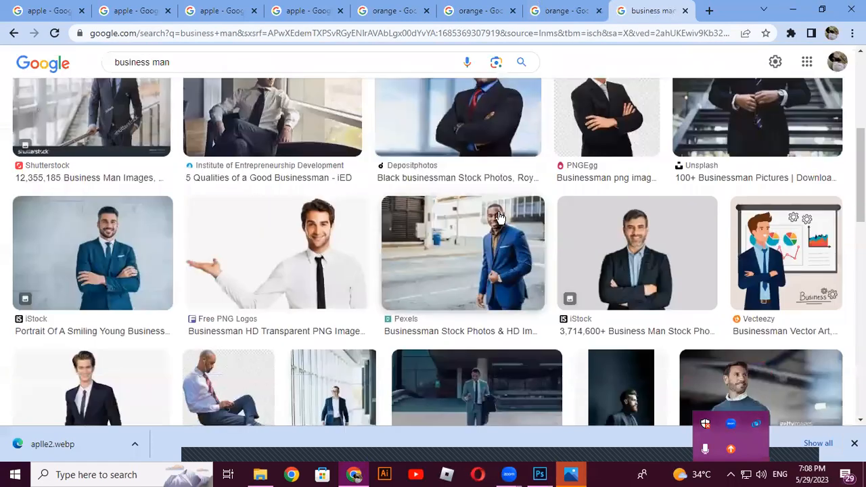
scroll(500, 217, up, 2)
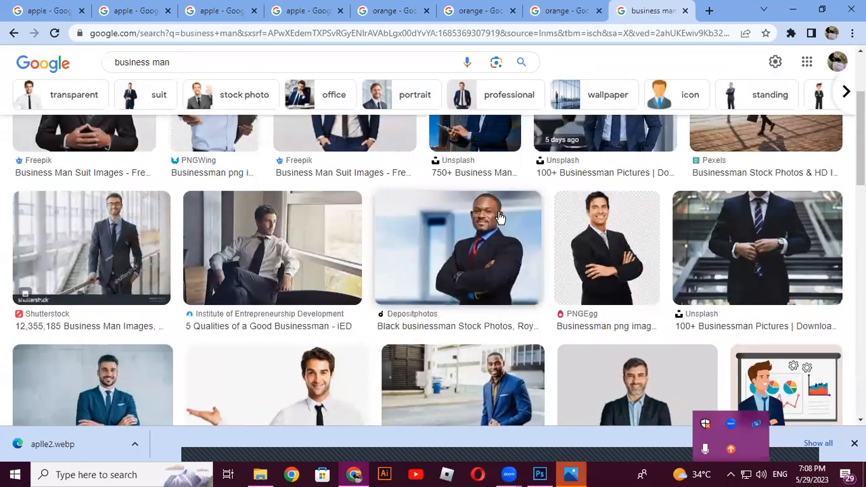
scroll(500, 218, down, 3)
scroll(499, 218, down, 2)
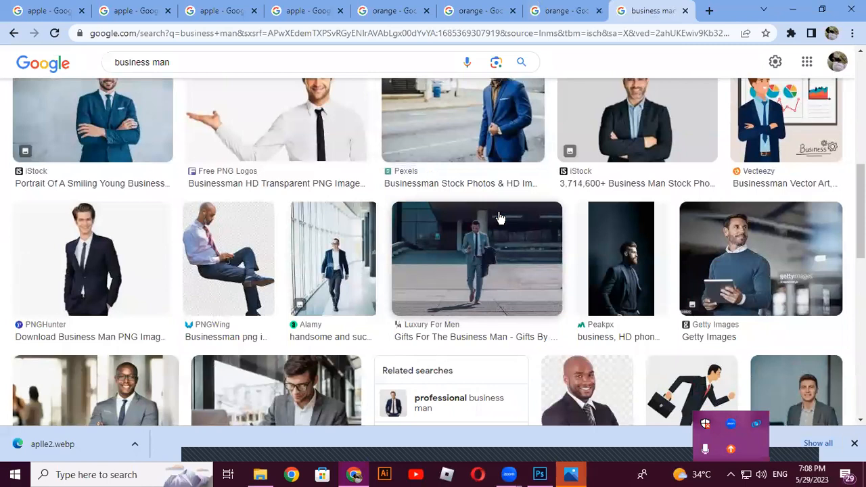
scroll(499, 217, up, 2)
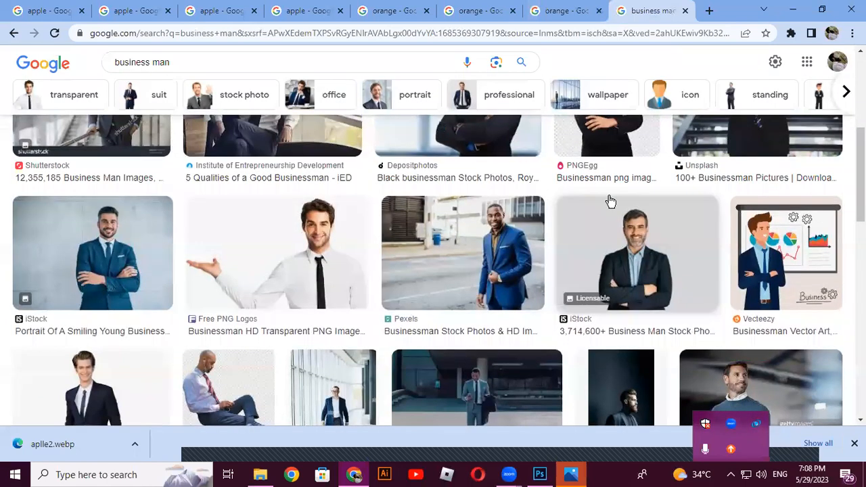
right_click(482, 237)
click(504, 241)
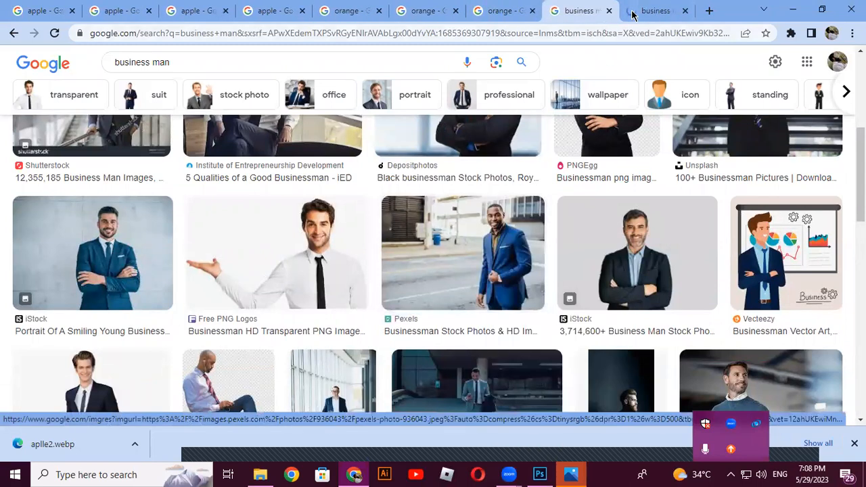
click(633, 13)
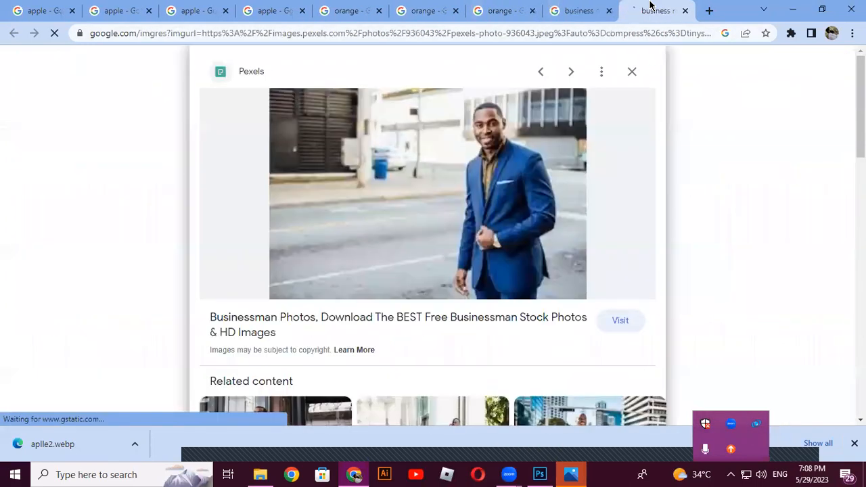
Save the photo as the JPEG pexels-photo-936043 in the ammara_classes images folder and show the file in its folder
right_click(509, 172)
click(594, 301)
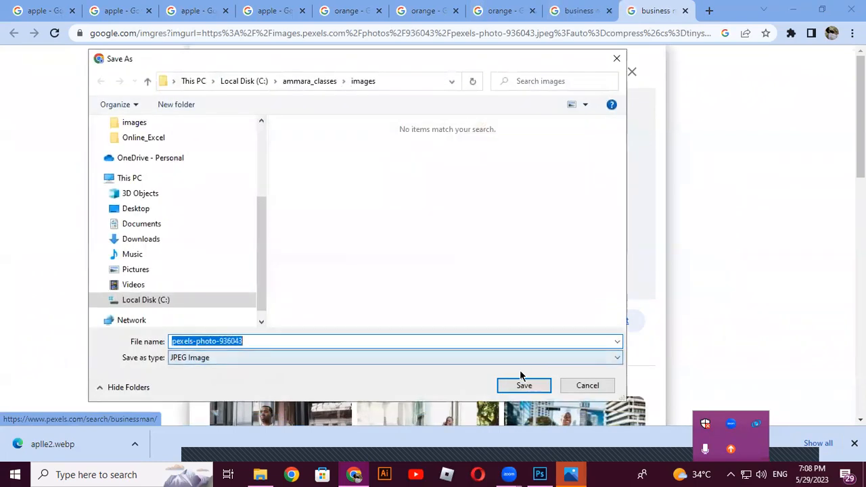
click(520, 384)
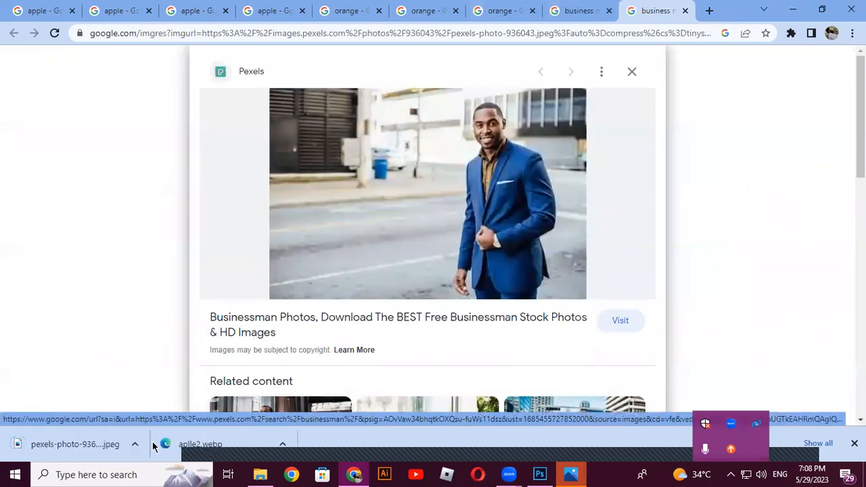
click(134, 444)
click(156, 406)
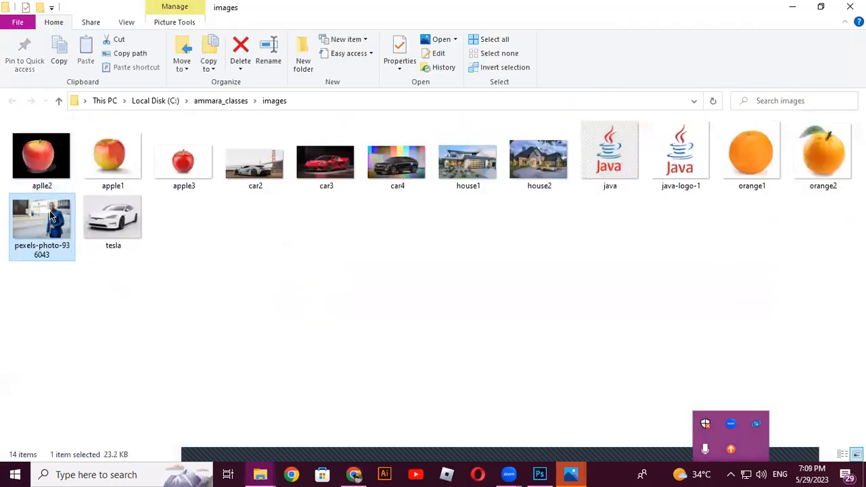
Place pexels-photo-936043 in the new Photoshop document at 100% scale and rasterize its layer
drag(52, 215, 346, 307)
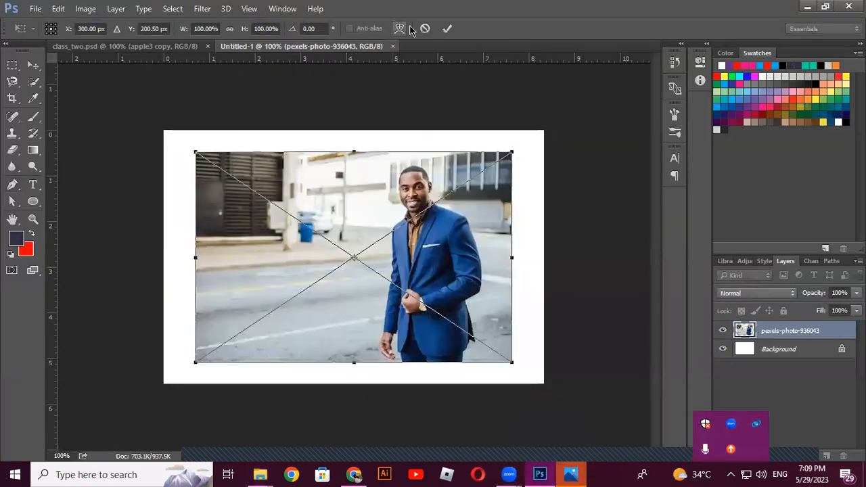
click(448, 29)
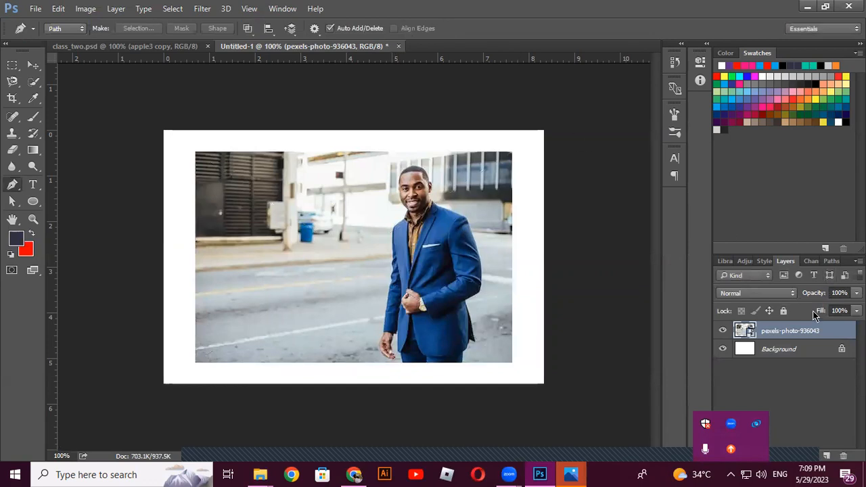
right_click(804, 332)
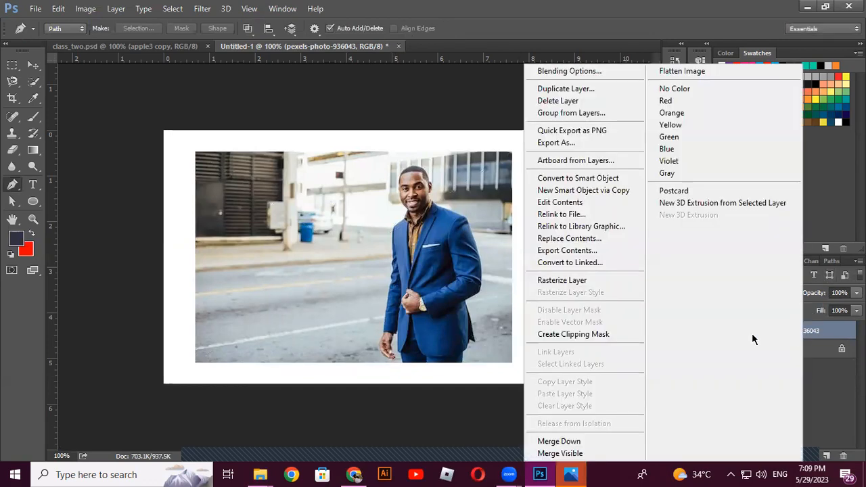
click(573, 285)
Start a Pen path at the photo's lower edge and trace the trousers, jacket hem and outer watch-arm sleeve up to the shoulder
key(ctrl+plus)
key(ctrl+plus)
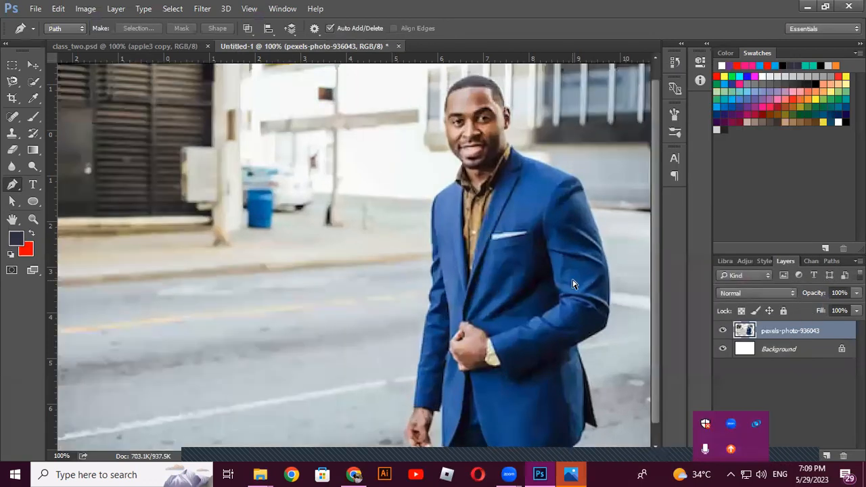
scroll(396, 256, right, 4)
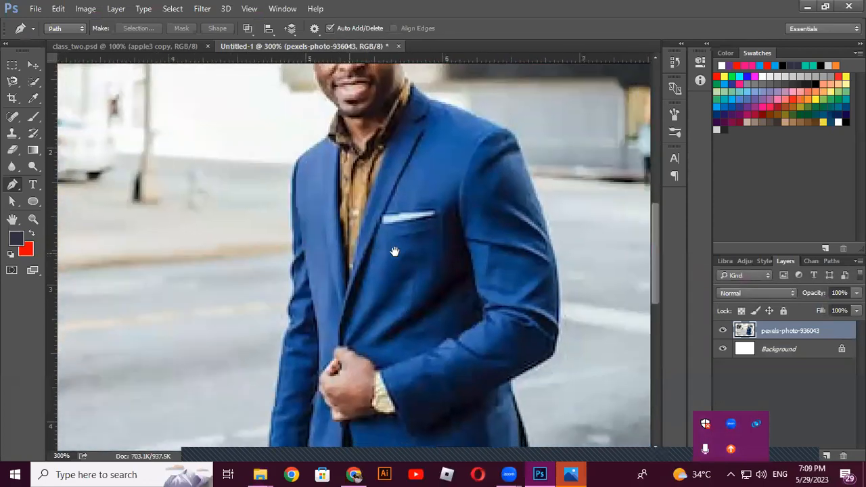
key(ctrl+minus)
key(ctrl+minus)
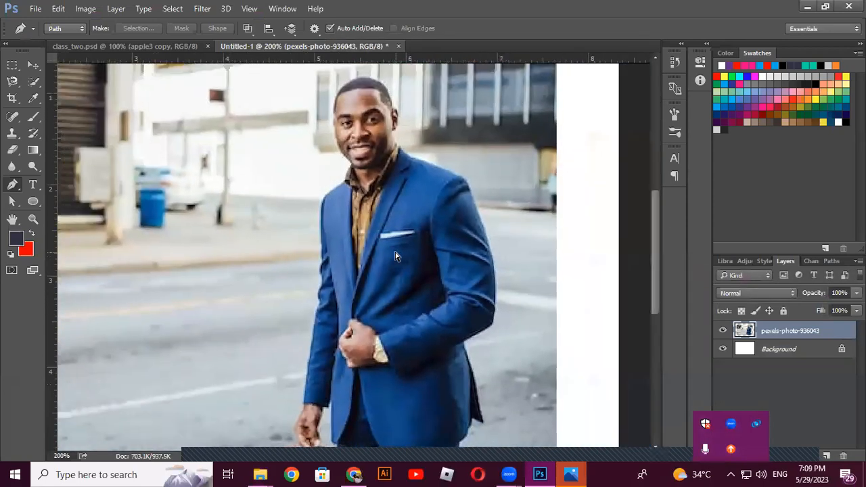
key(ctrl+plus)
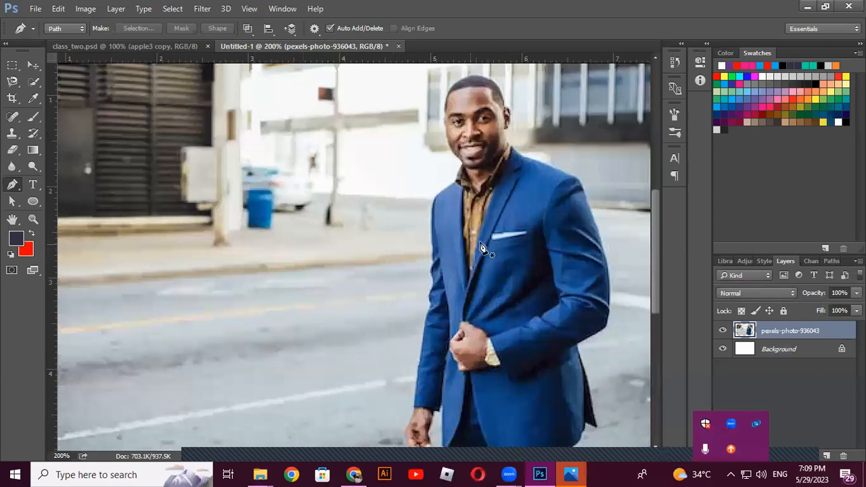
drag(538, 286, 441, 232)
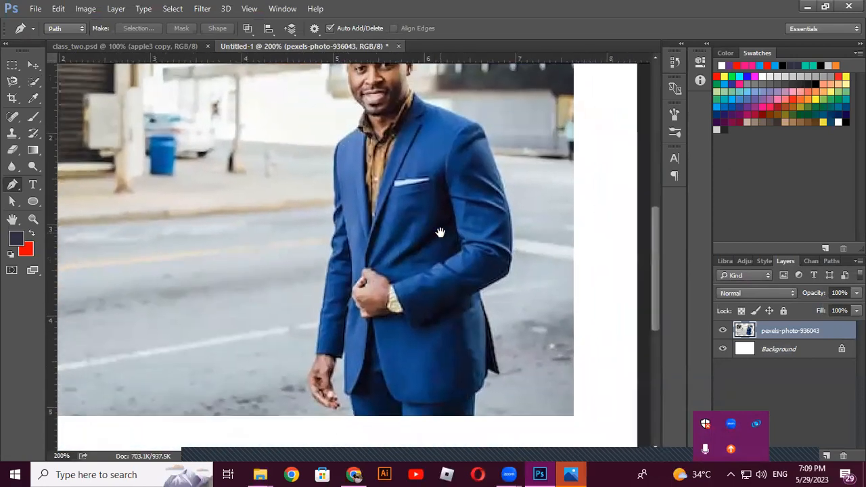
drag(467, 261, 433, 242)
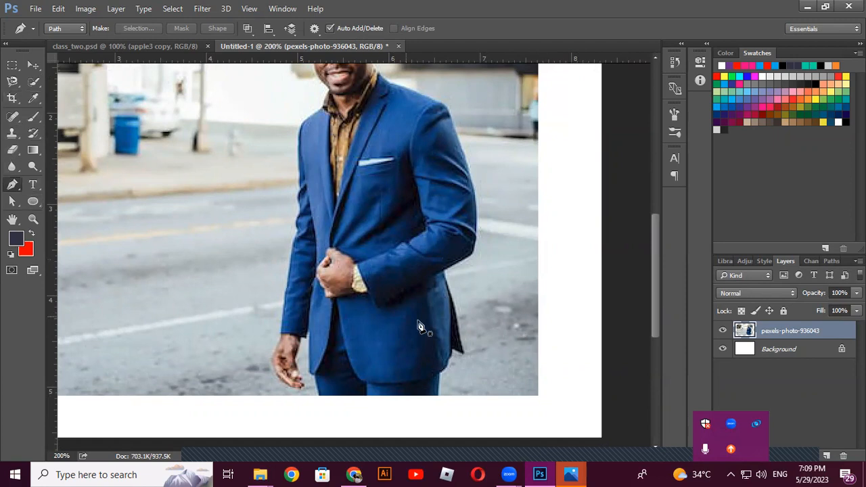
click(440, 396)
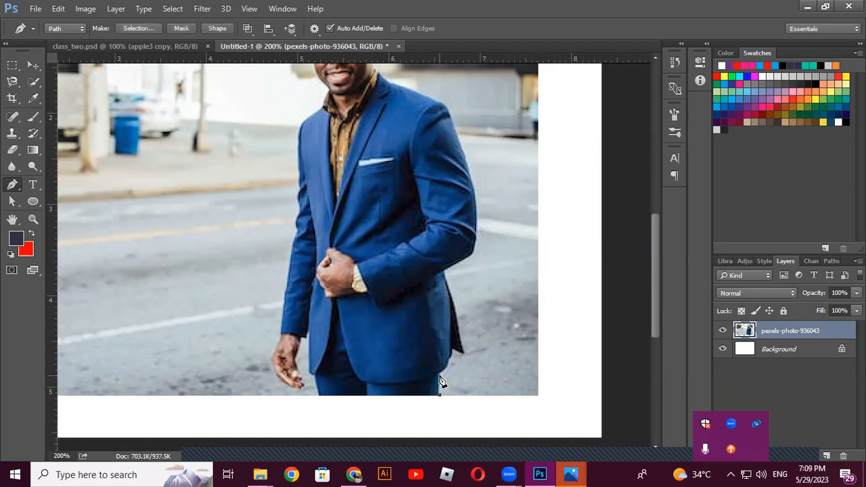
click(439, 381)
drag(455, 318, 461, 304)
mouse_move(446, 270)
mouse_down()
mouse_move(442, 248)
mouse_move(450, 278)
mouse_up()
drag(473, 183, 468, 155)
drag(455, 130, 452, 111)
alt+click(455, 128)
drag(443, 103, 436, 97)
alt+click(444, 103)
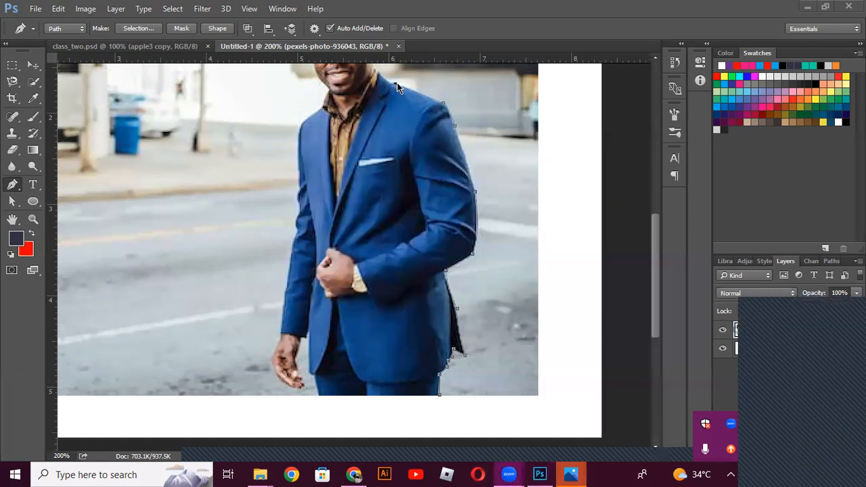
Continue the Pen path along the collar, around the head and beard, and down the opposite shoulder and upper sleeve
drag(390, 91, 435, 302)
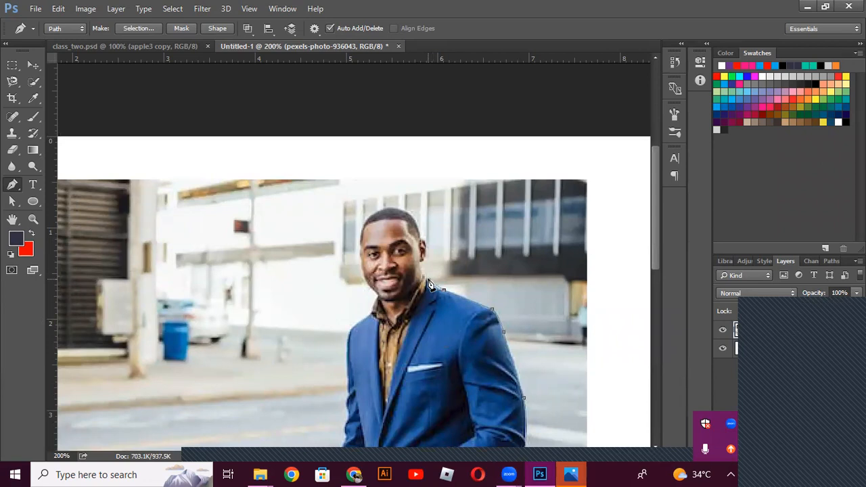
drag(429, 280, 421, 271)
mouse_move(404, 237)
mouse_down()
mouse_move(396, 221)
mouse_move(406, 221)
mouse_up()
drag(387, 207, 350, 205)
drag(360, 245, 363, 285)
mouse_move(377, 297)
mouse_down()
mouse_move(402, 317)
mouse_move(381, 305)
mouse_up()
drag(349, 332, 349, 342)
drag(348, 390, 350, 422)
alt+click(348, 390)
Trace the lower sleeve, lowered hand and trouser edge, and close the path just below the photo's lower edge
drag(373, 383, 374, 180)
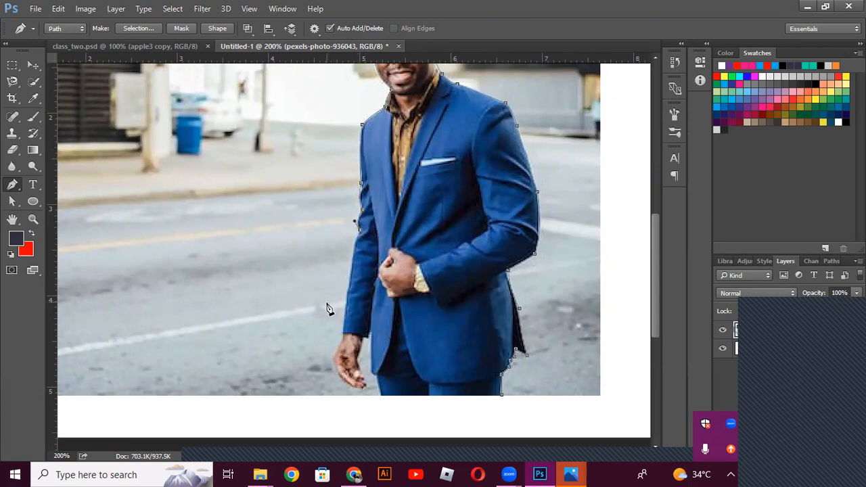
drag(346, 337, 336, 410)
alt+click(344, 336)
click(331, 352)
alt+click(333, 354)
drag(375, 400, 363, 394)
click(381, 398)
click(411, 406)
click(468, 408)
click(498, 405)
click(502, 395)
Convert the path to a new anti-aliased selection with 0 px feather and copy the selected man onto a new layer
right_click(429, 288)
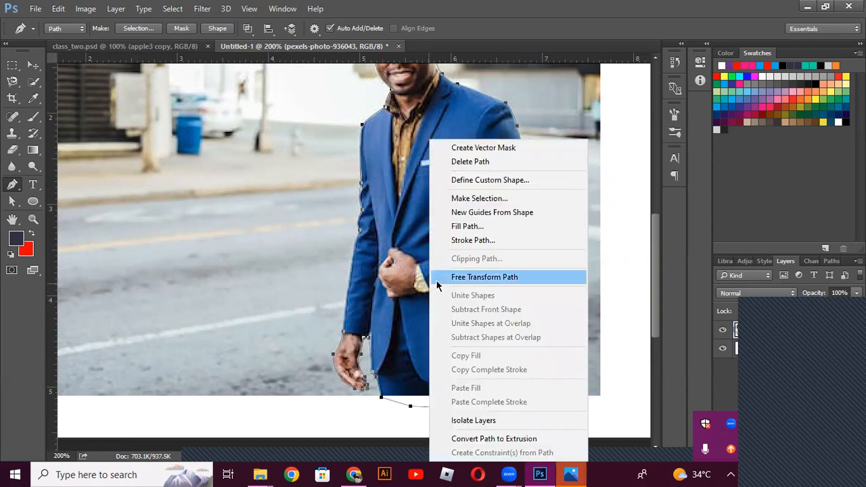
click(481, 198)
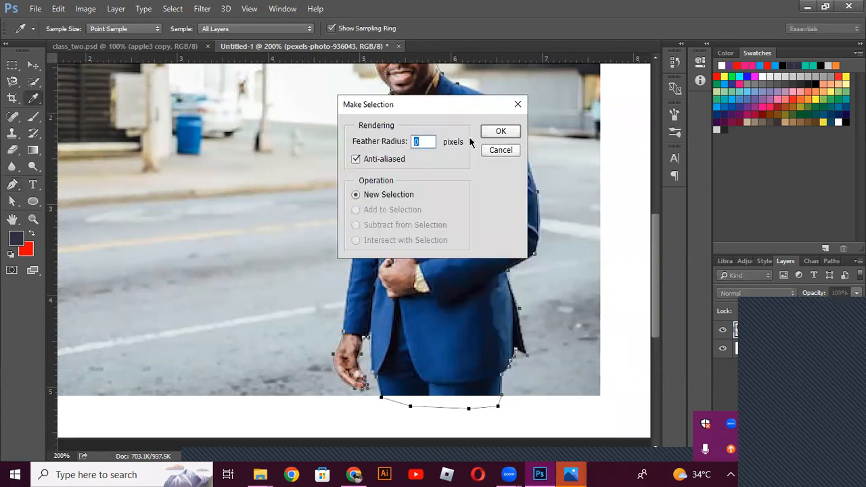
click(495, 134)
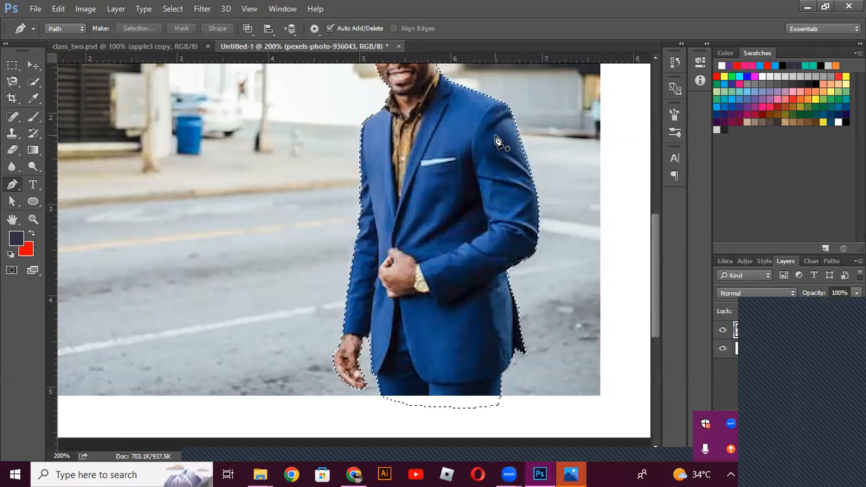
key(ctrl+c)
key(ctrl+v)
Switch to the Move tool, select the original pexels-photo-936043 layer and hide it
right_click(229, 251)
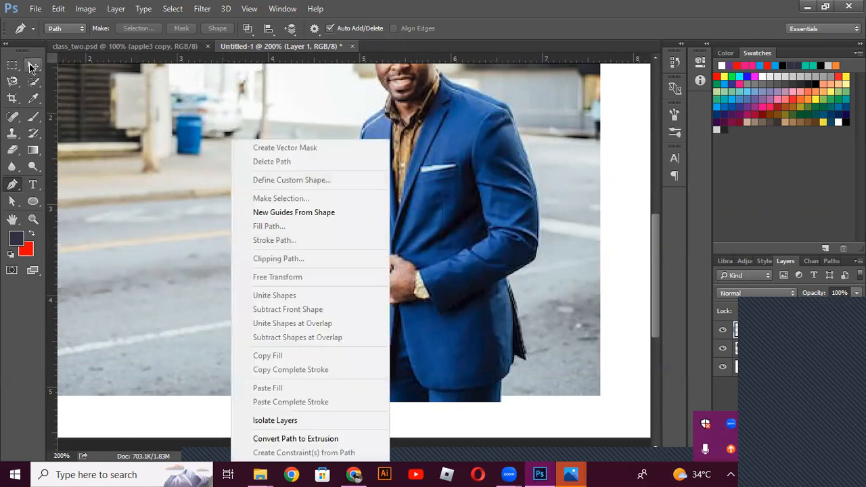
click(31, 64)
click(184, 172)
key(v)
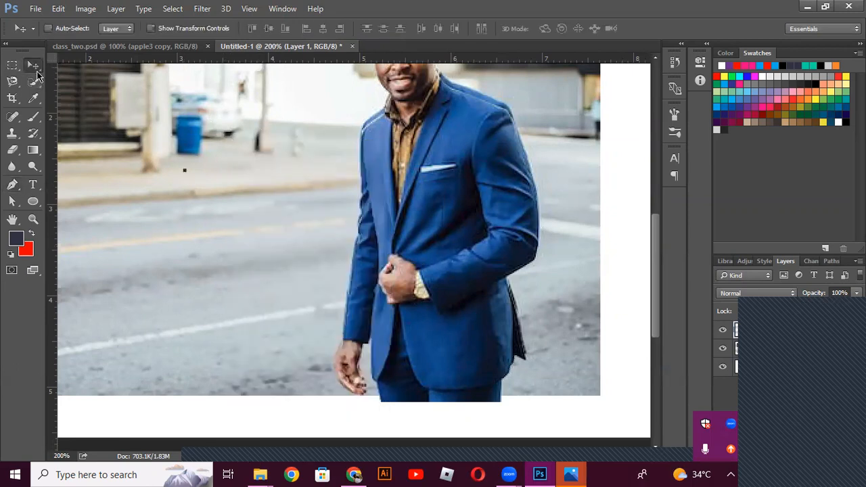
right_click(145, 252)
click(172, 262)
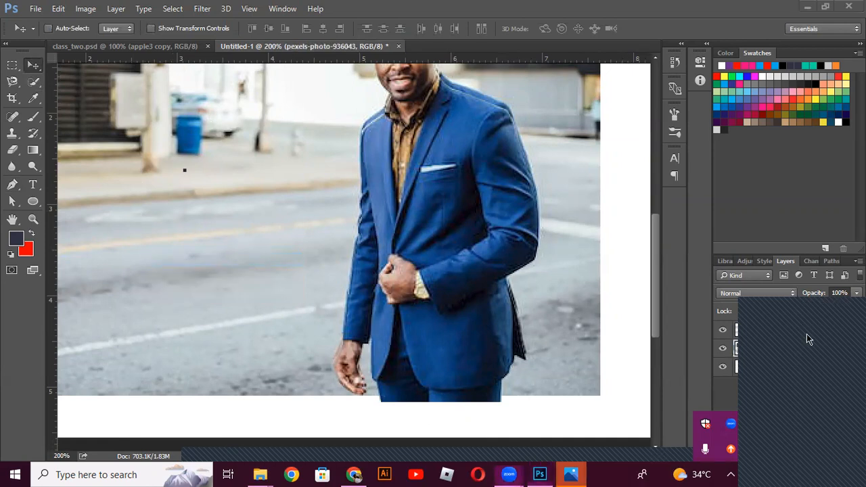
click(723, 349)
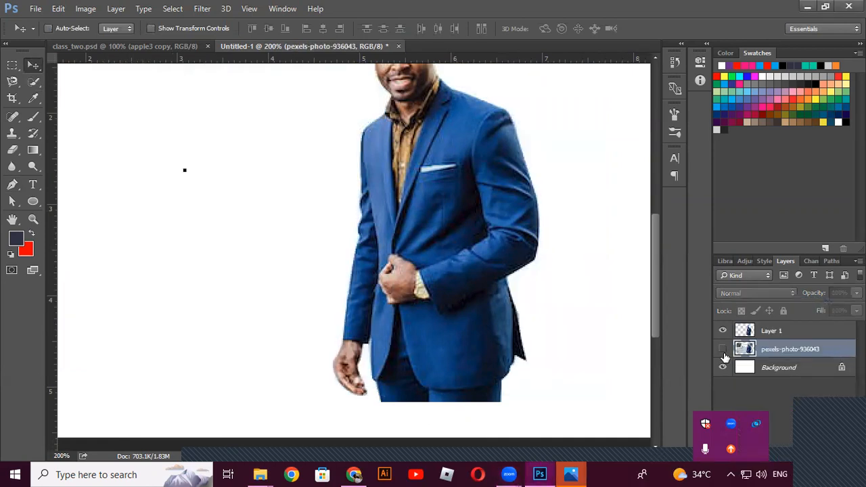
Select Layer 1 and move the cut-out man down so he stands on the canvas's lower edge
key(ctrl)
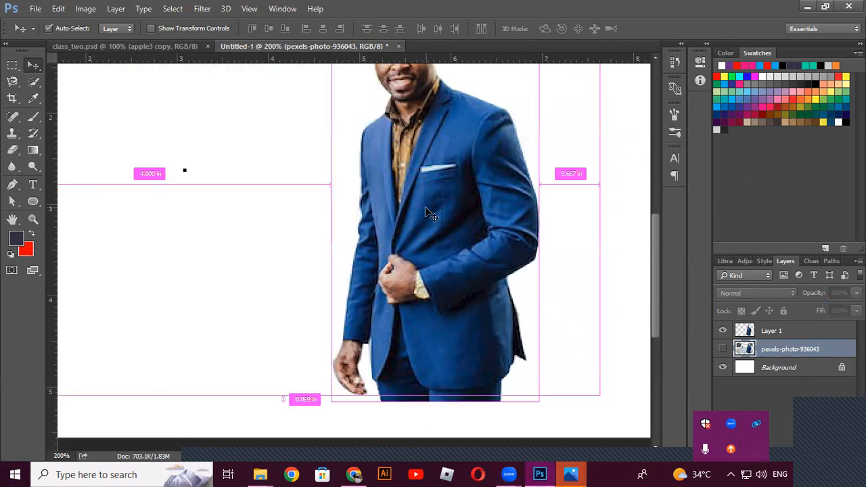
key(ctrl+minus)
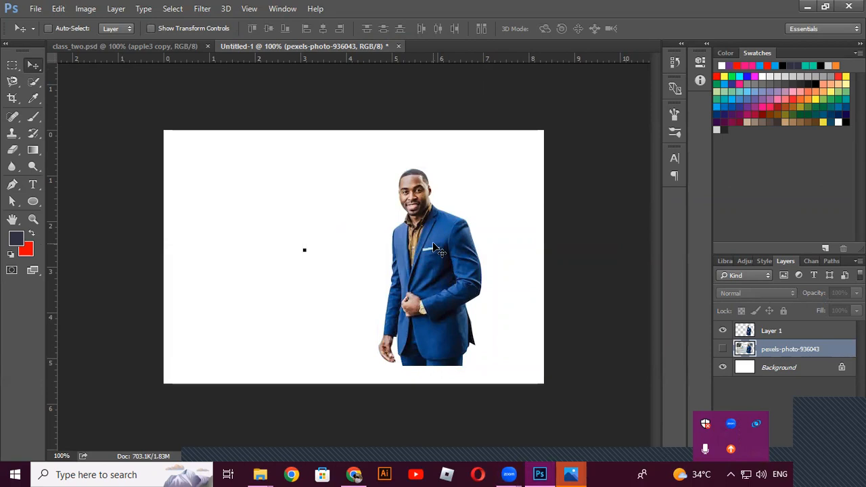
right_click(480, 242)
right_click(443, 251)
click(450, 257)
drag(442, 255, 425, 280)
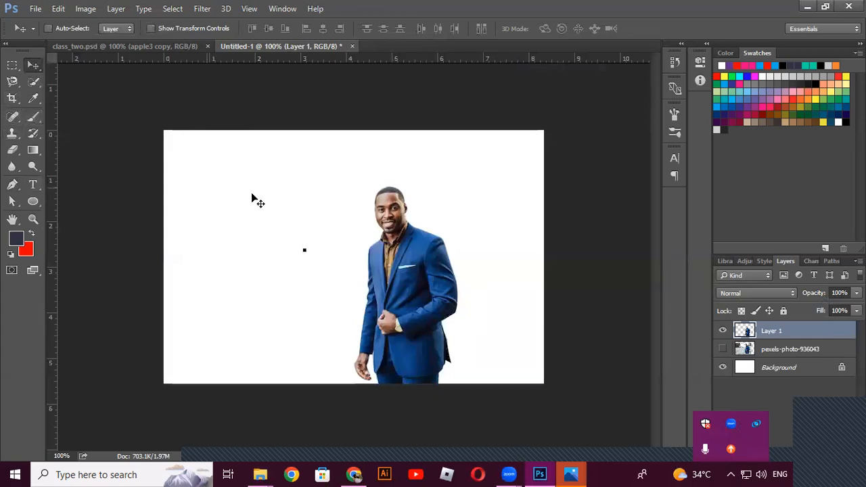
Draw a closed Pen path in the white area beside the man, with two curved segments and a straight closing segment
click(14, 187)
click(216, 181)
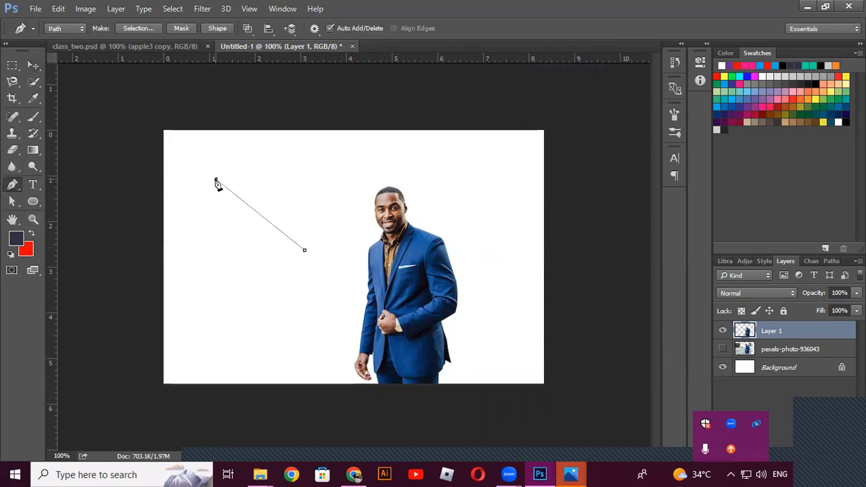
drag(216, 181, 135, 239)
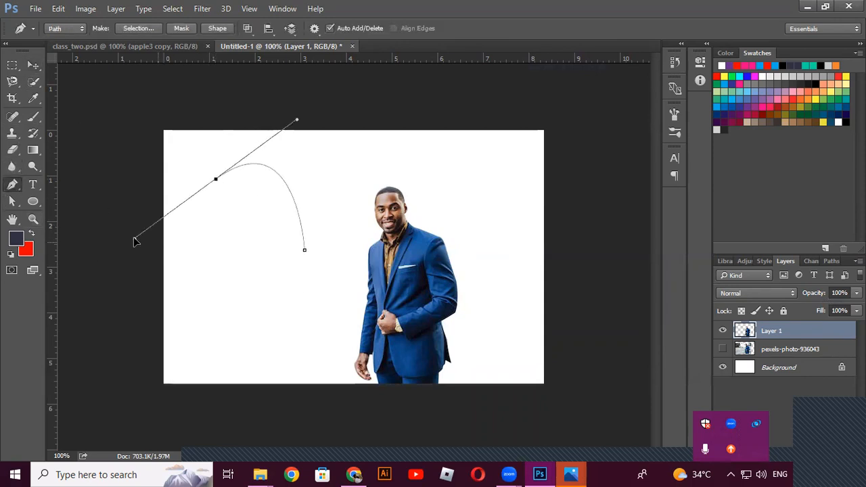
alt+click(216, 180)
click(245, 268)
drag(254, 283, 342, 328)
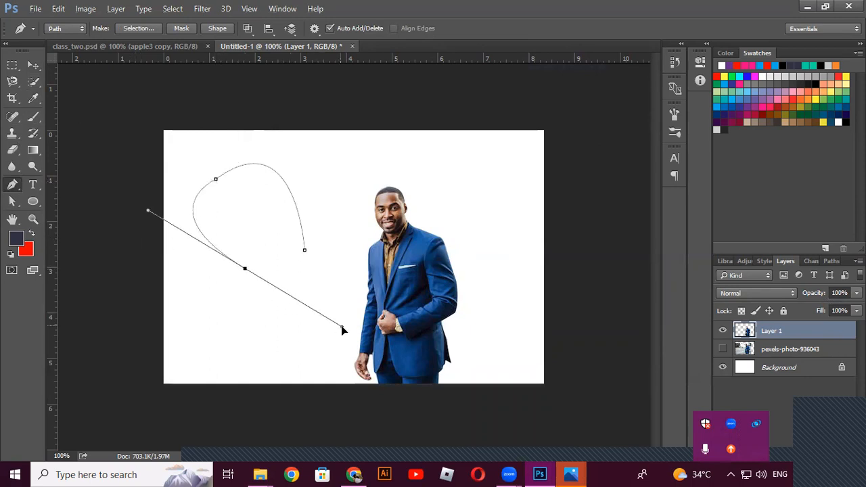
alt+click(245, 269)
click(305, 251)
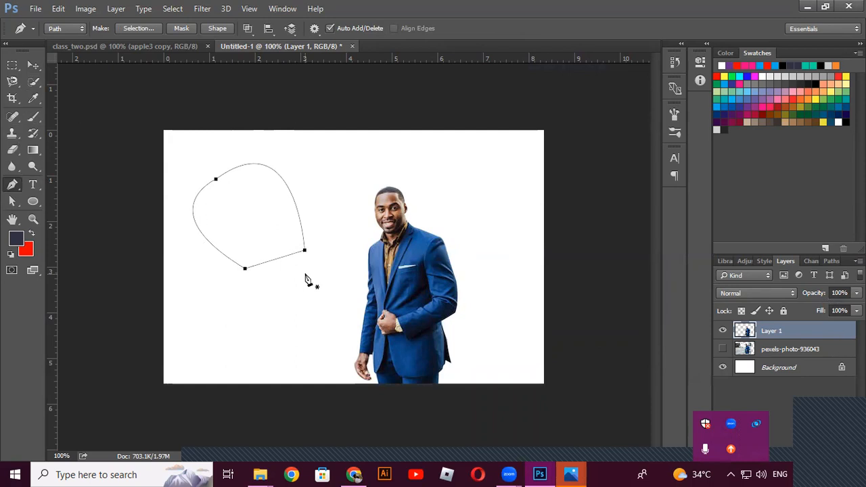